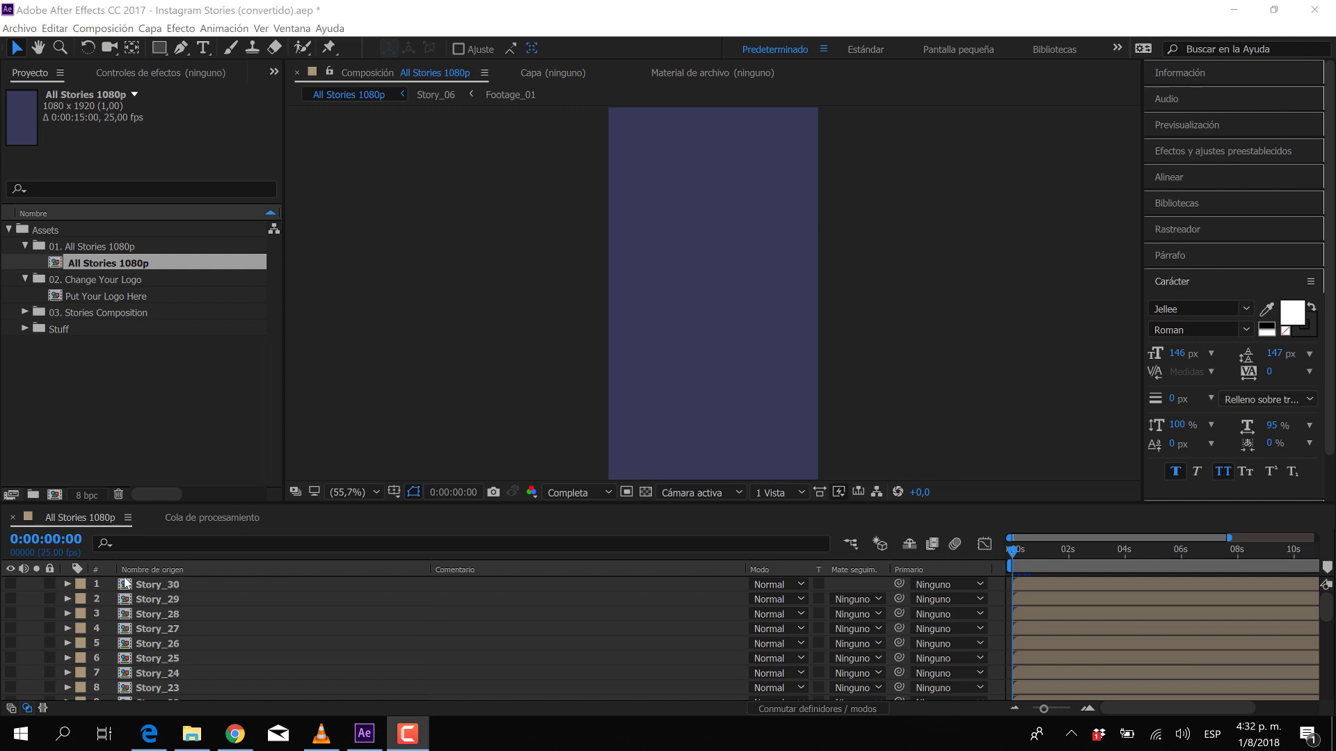
# Open the Story_06 composition from the layers of All Stories 1080p.
pyautogui.scroll(-4, 132, 612)
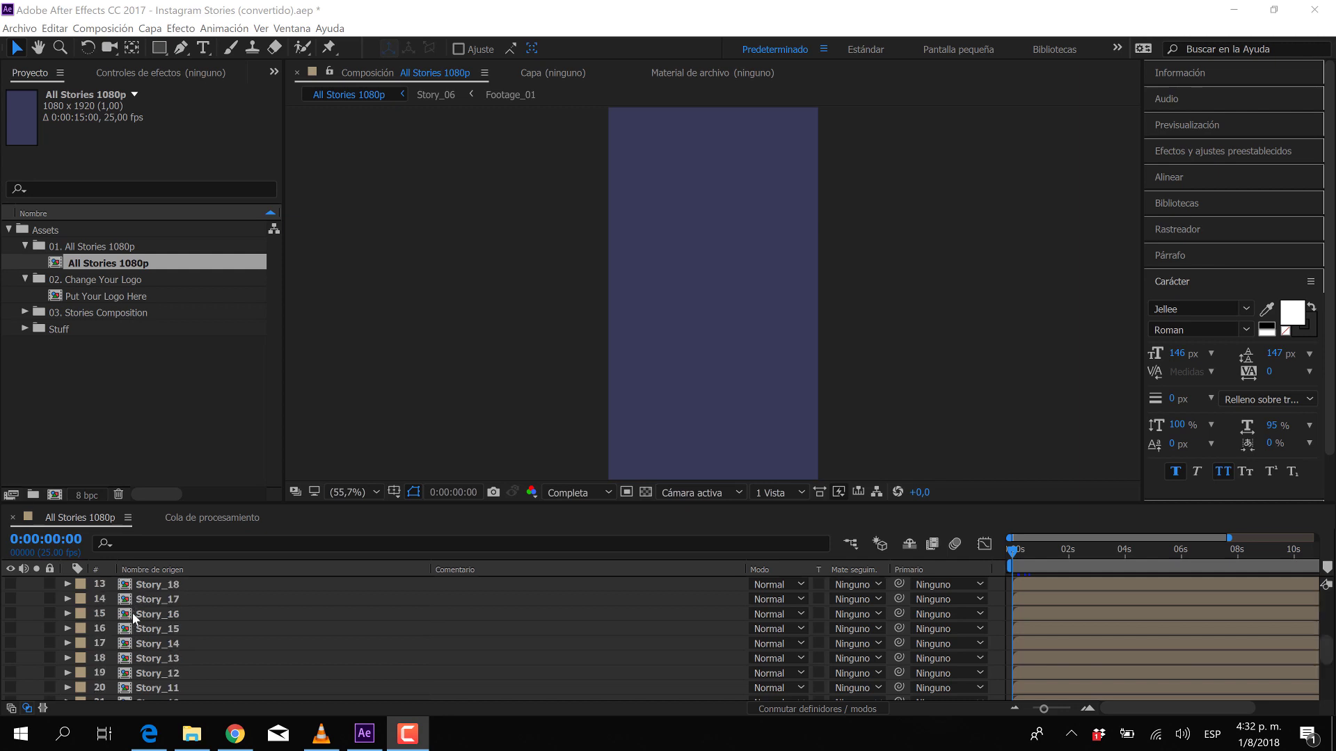
pyautogui.scroll(-4, 132, 619)
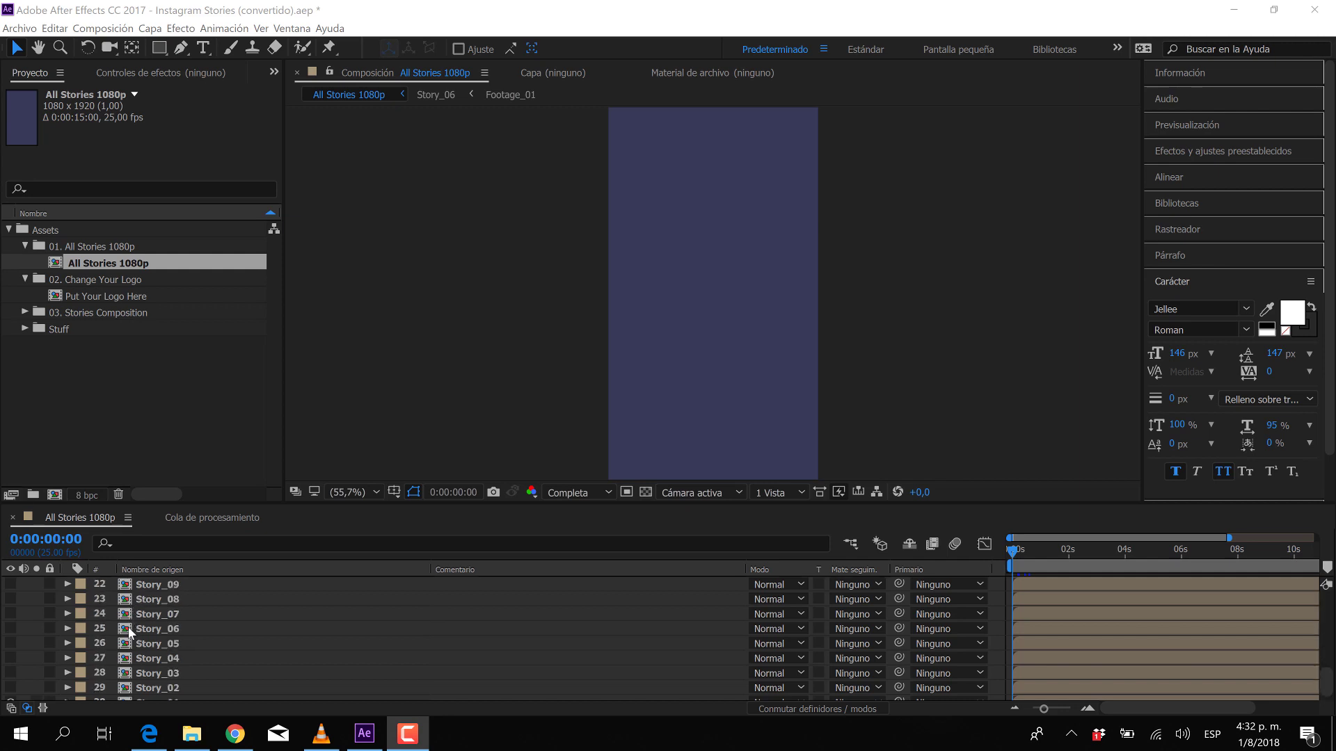
pyautogui.click(130, 631)
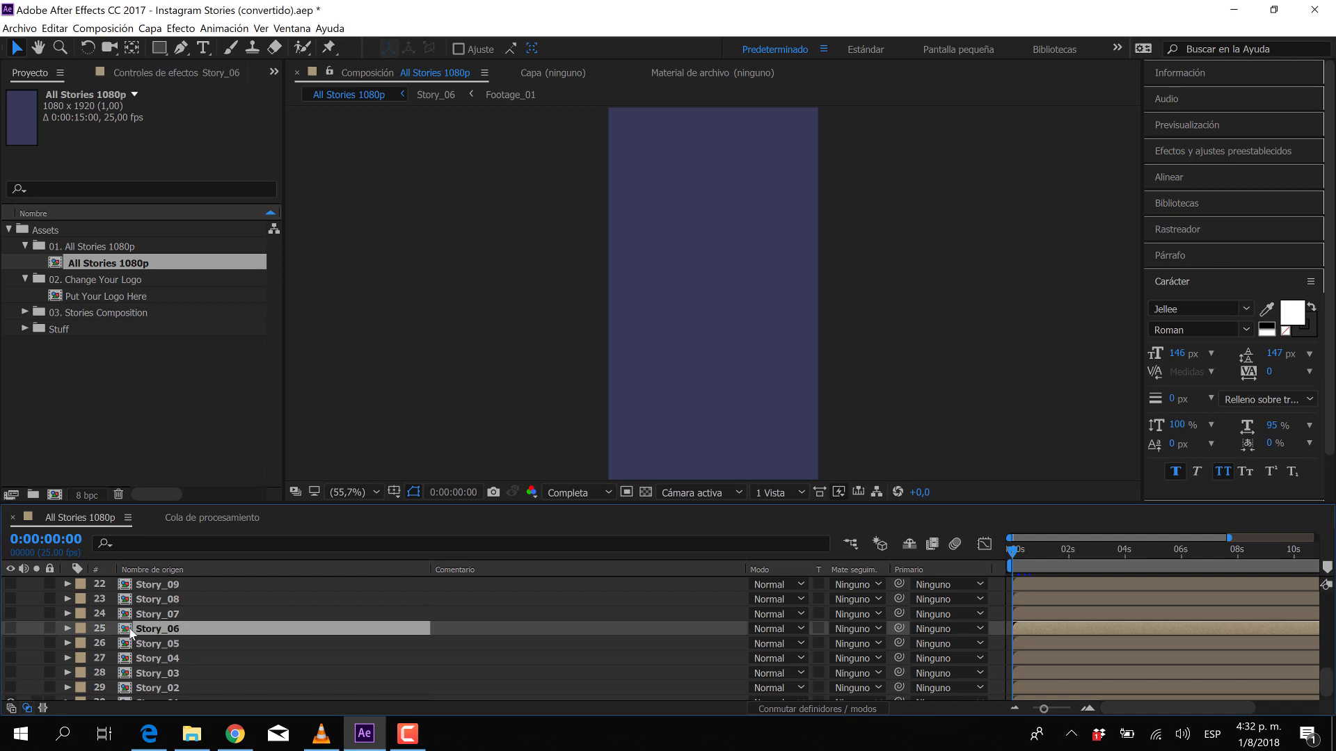
pyautogui.doubleClick(130, 631)
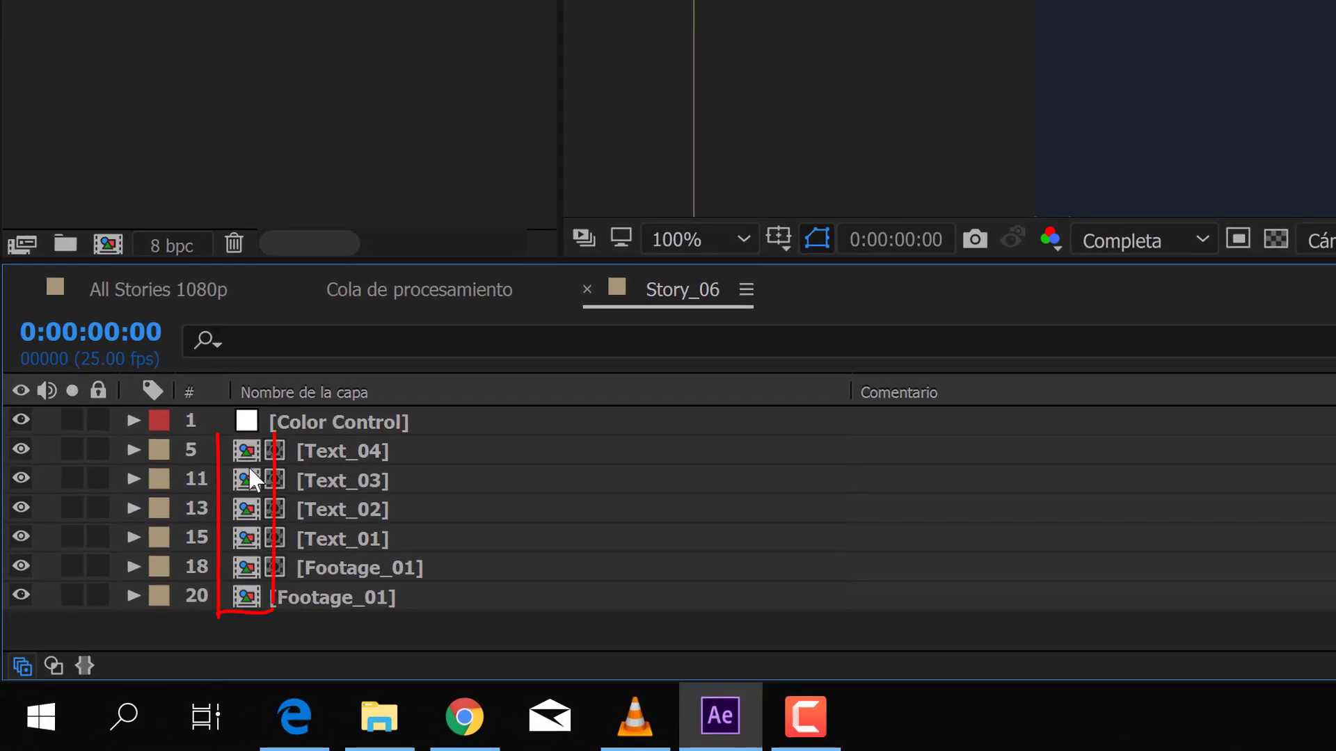
# Inspect the nested Text_02 composition with the playhead at 0:00:03:24, and close both the Text_02 and Story_06 timelines.
pyautogui.doubleClick(246, 508)
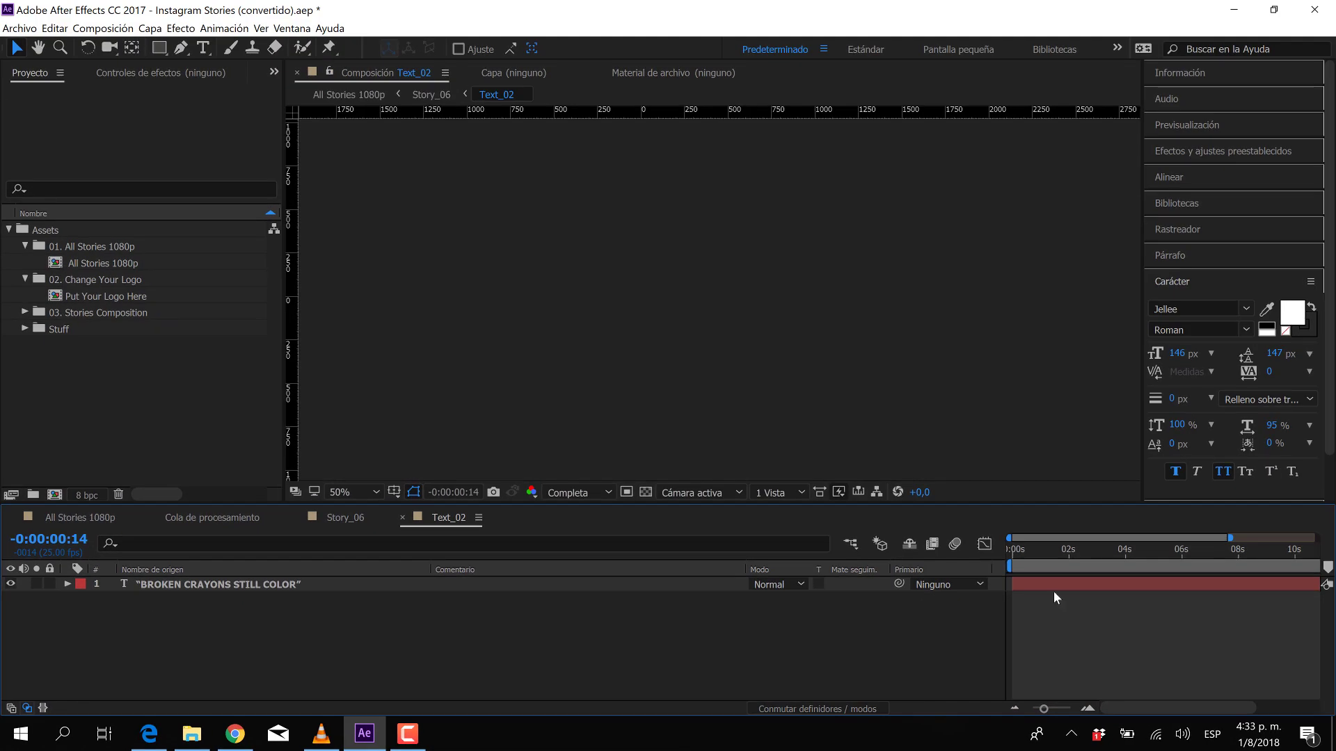
pyautogui.moveTo(1089, 555); pyautogui.dragTo(1126, 553)
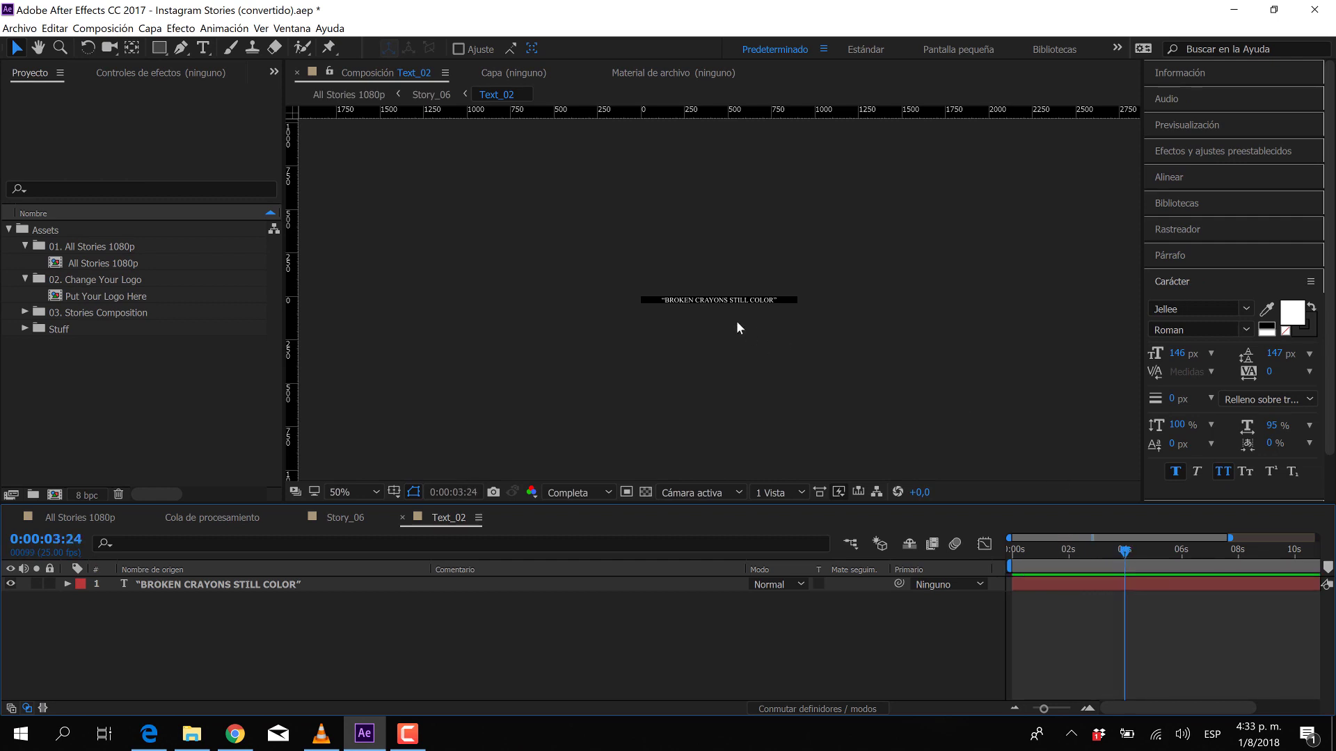
pyautogui.press('.')
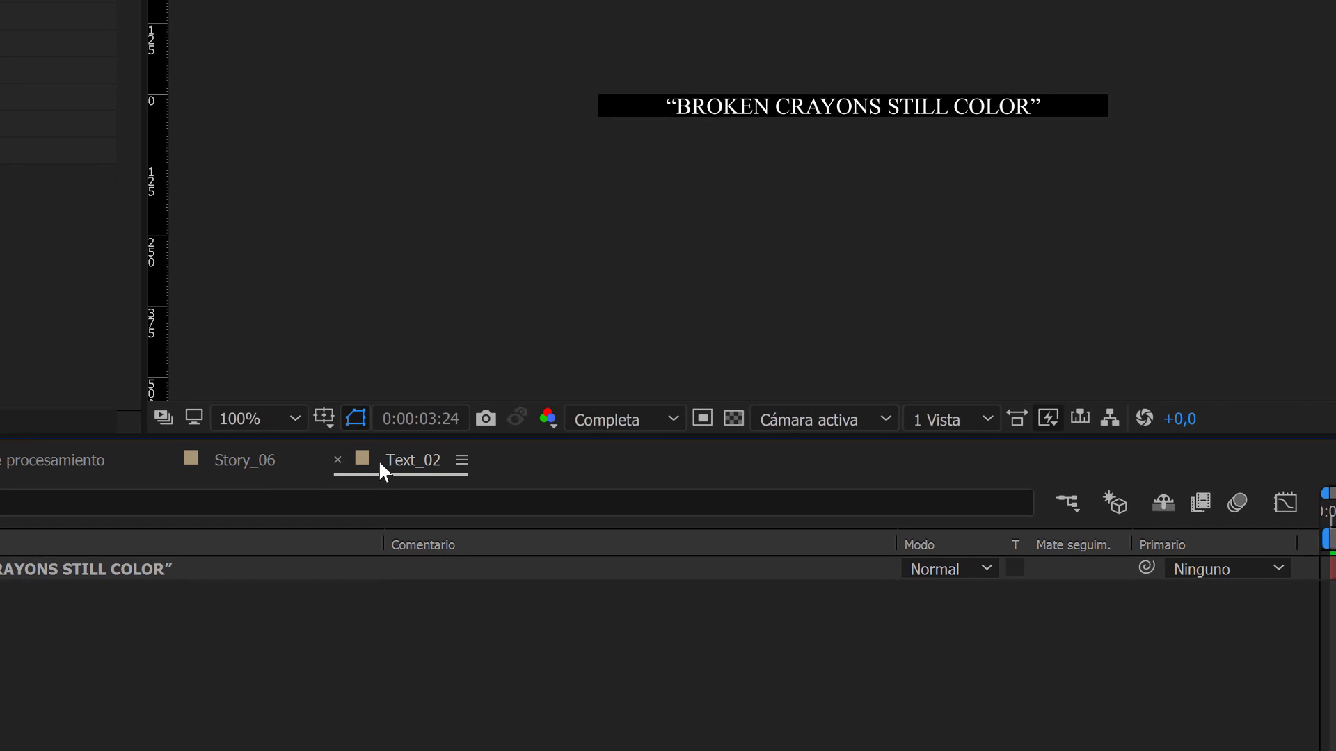
pyautogui.click(337, 461)
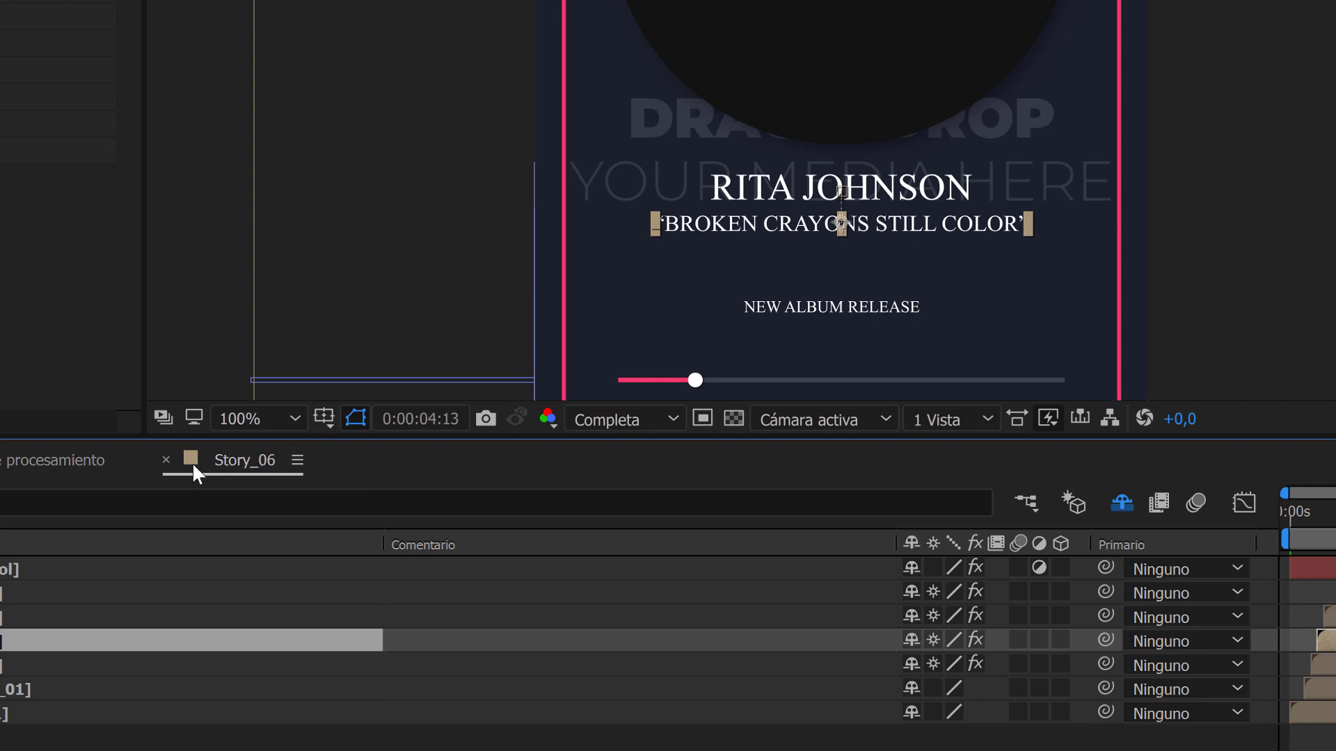
pyautogui.click(165, 460)
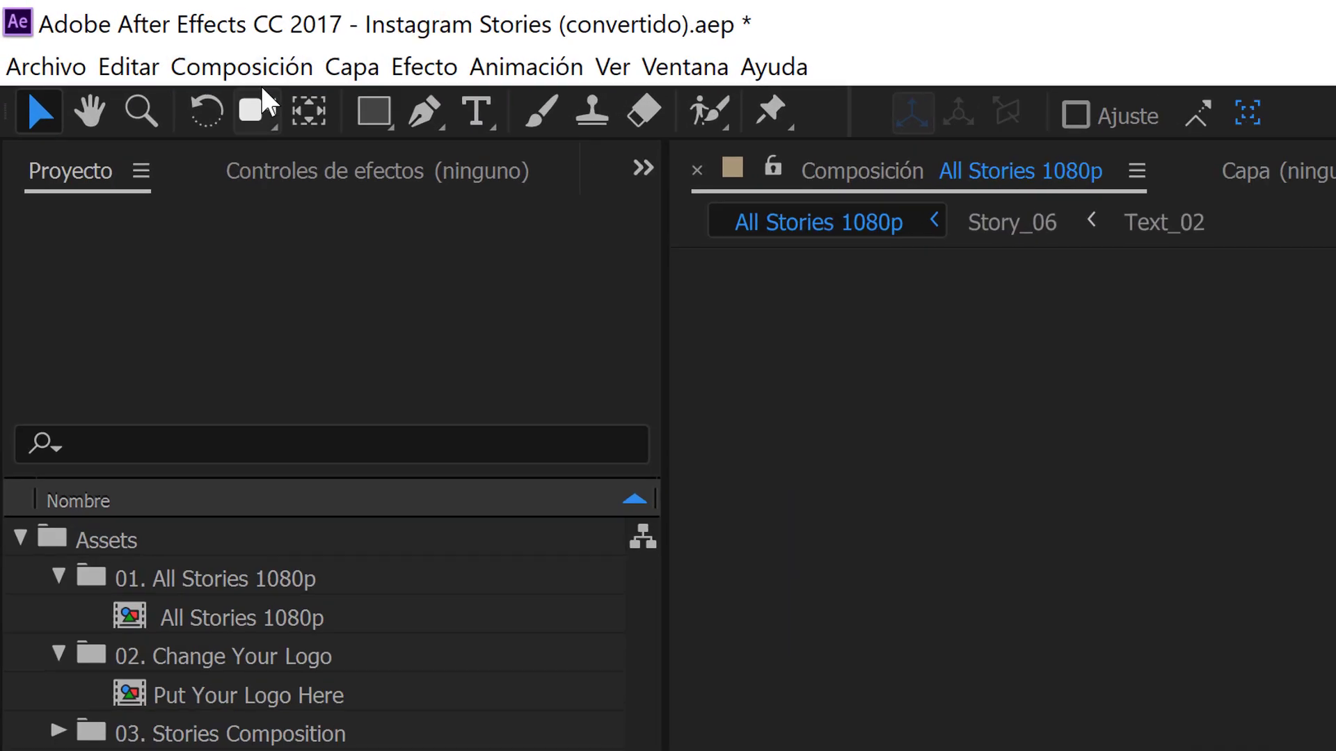
# Start a new composition named Nueva and keep its preset on Personalizar after reviewing the preset list.
pyautogui.click(110, 30)
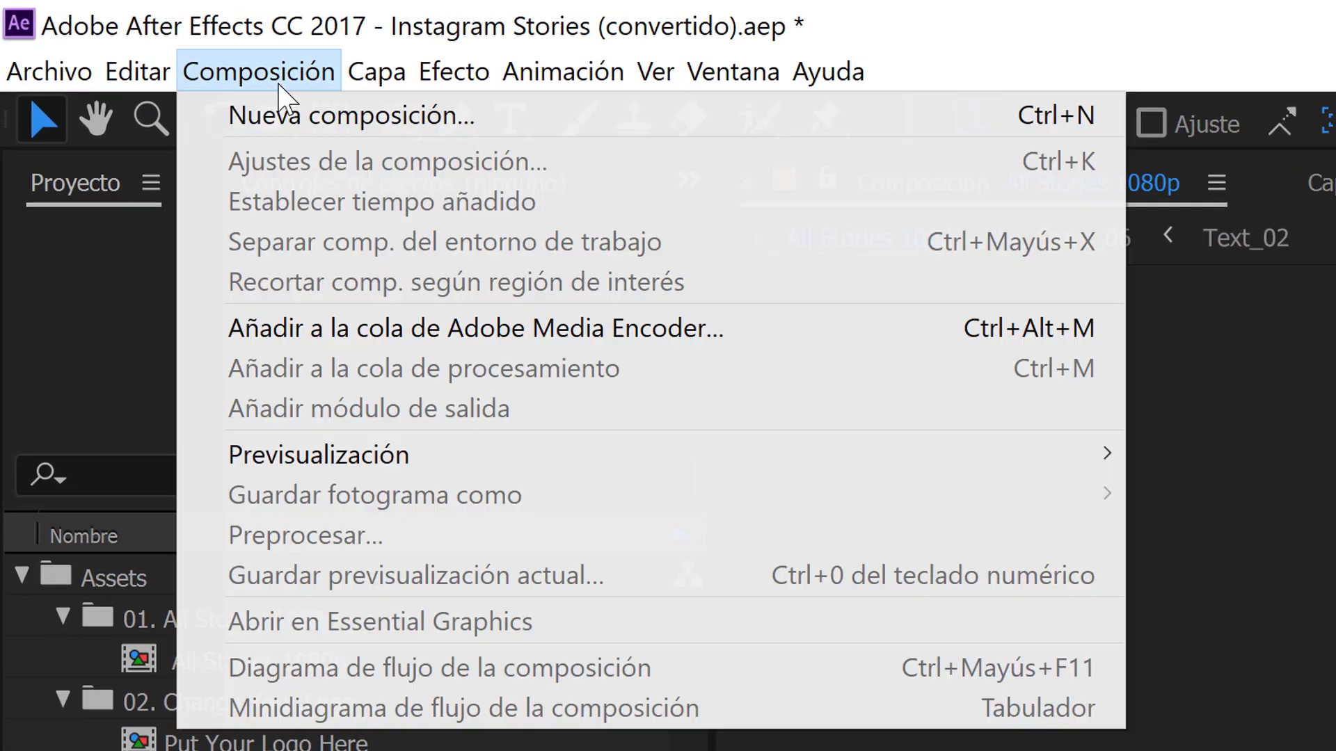
pyautogui.click(296, 118)
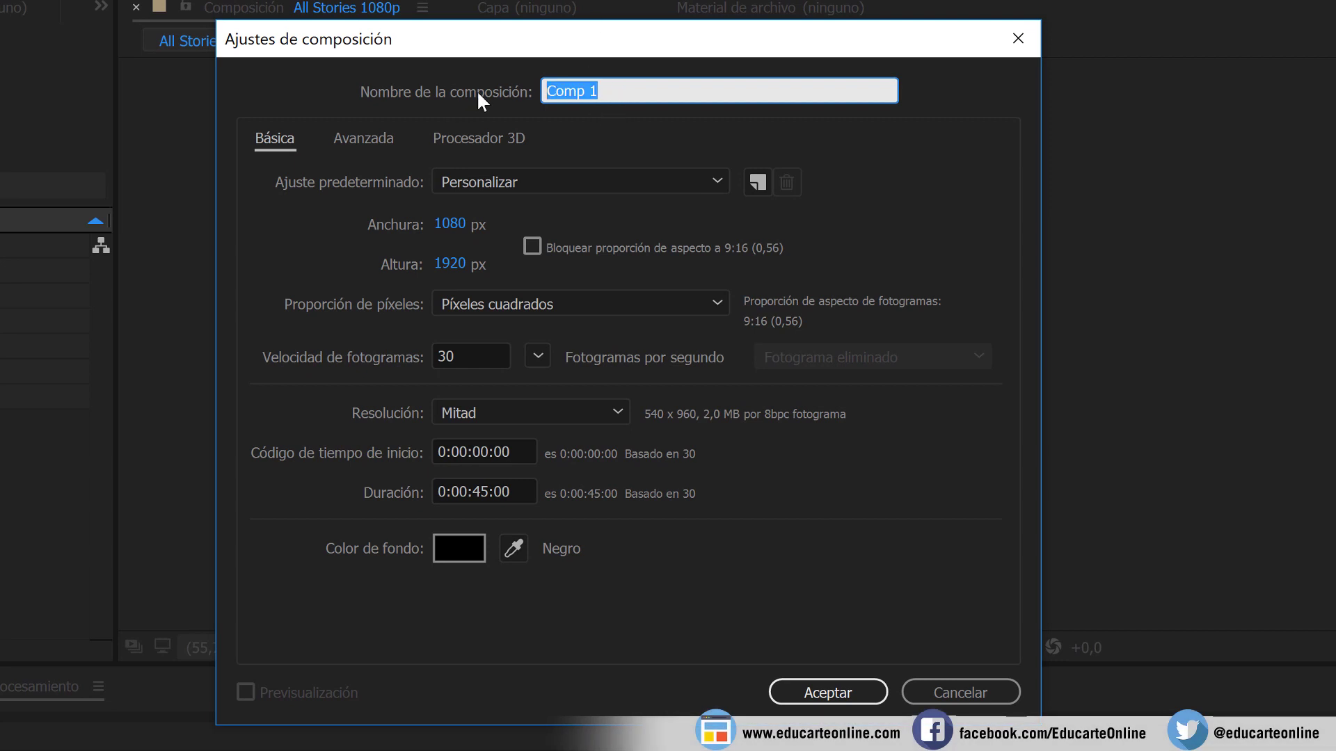
pyautogui.write('Nueva')
pyautogui.click(530, 178)
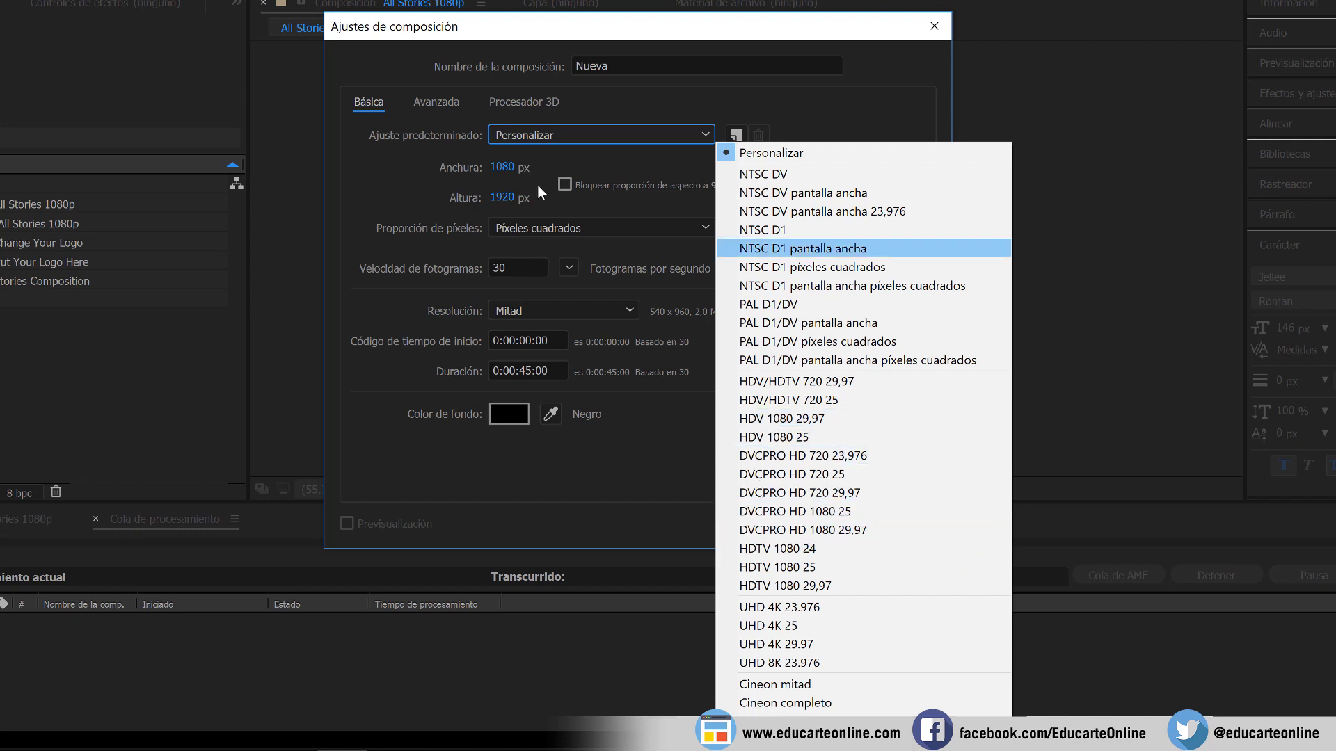
pyautogui.click(386, 239)
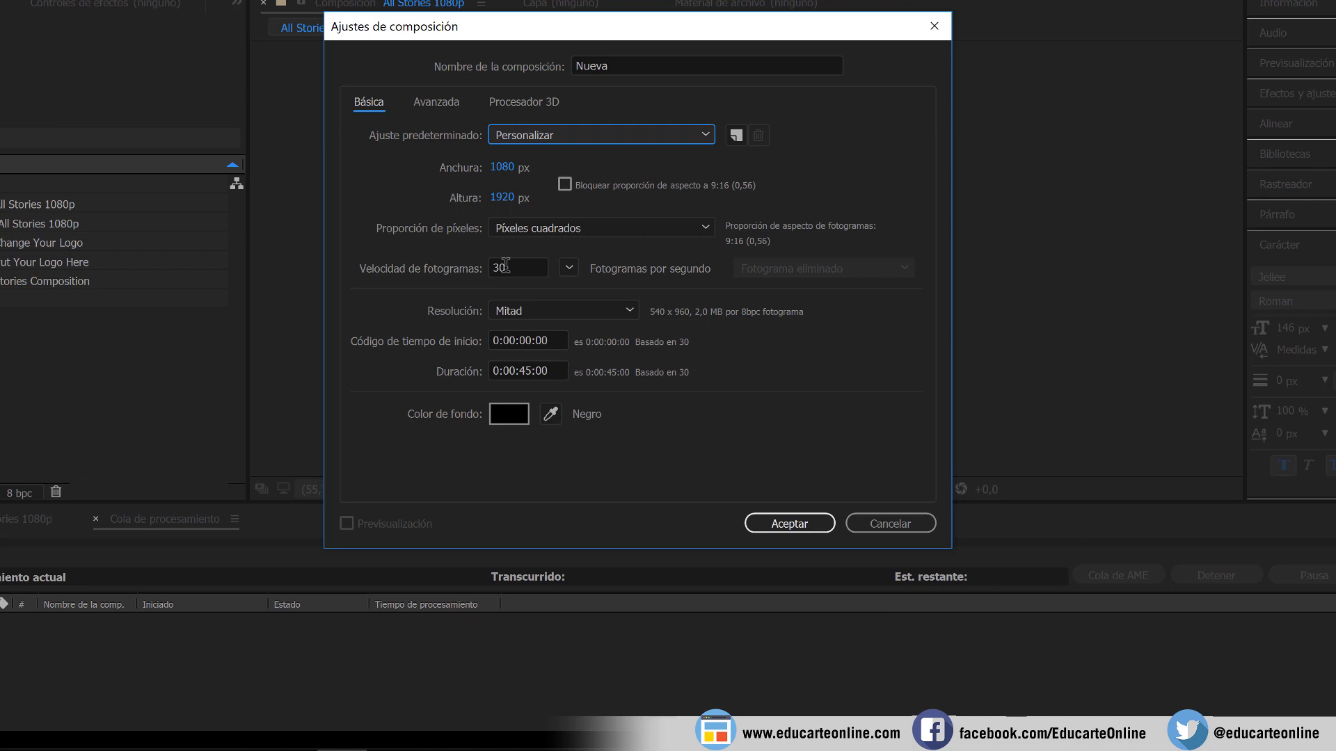
pyautogui.click(611, 135)
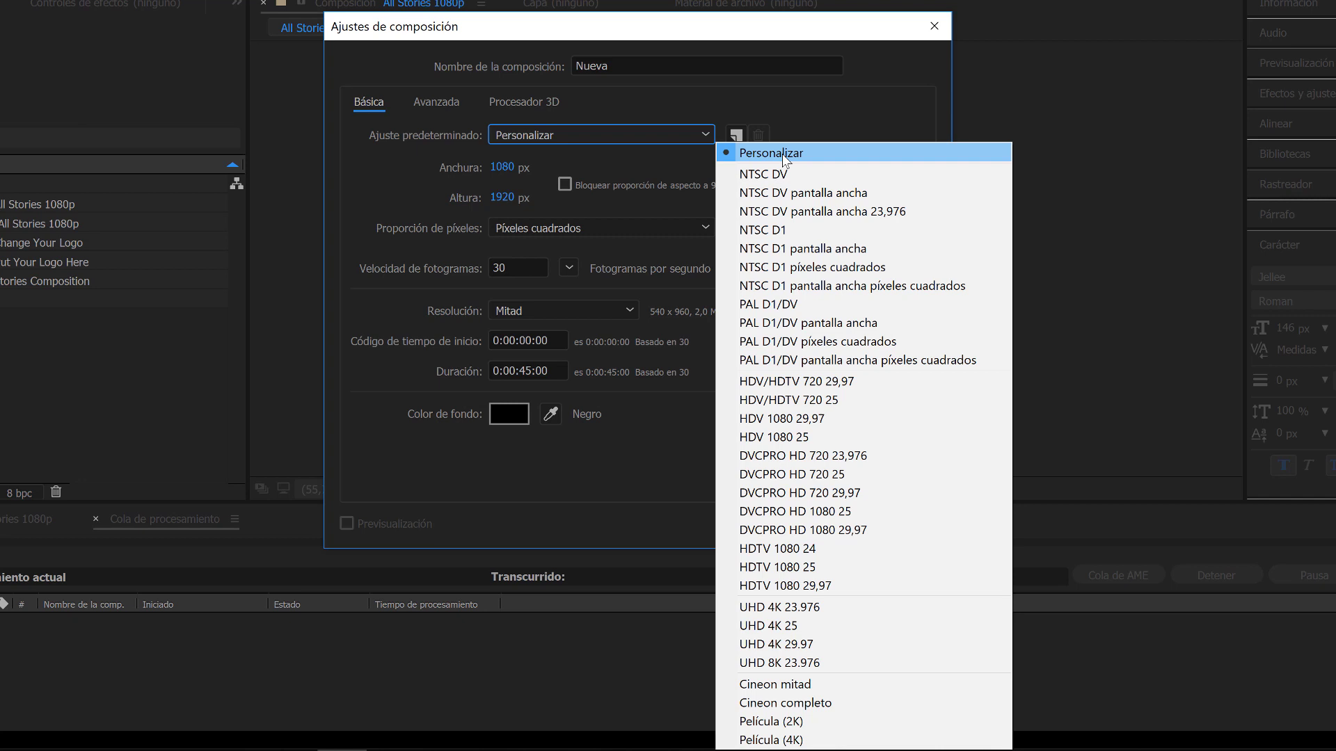
pyautogui.click(795, 119)
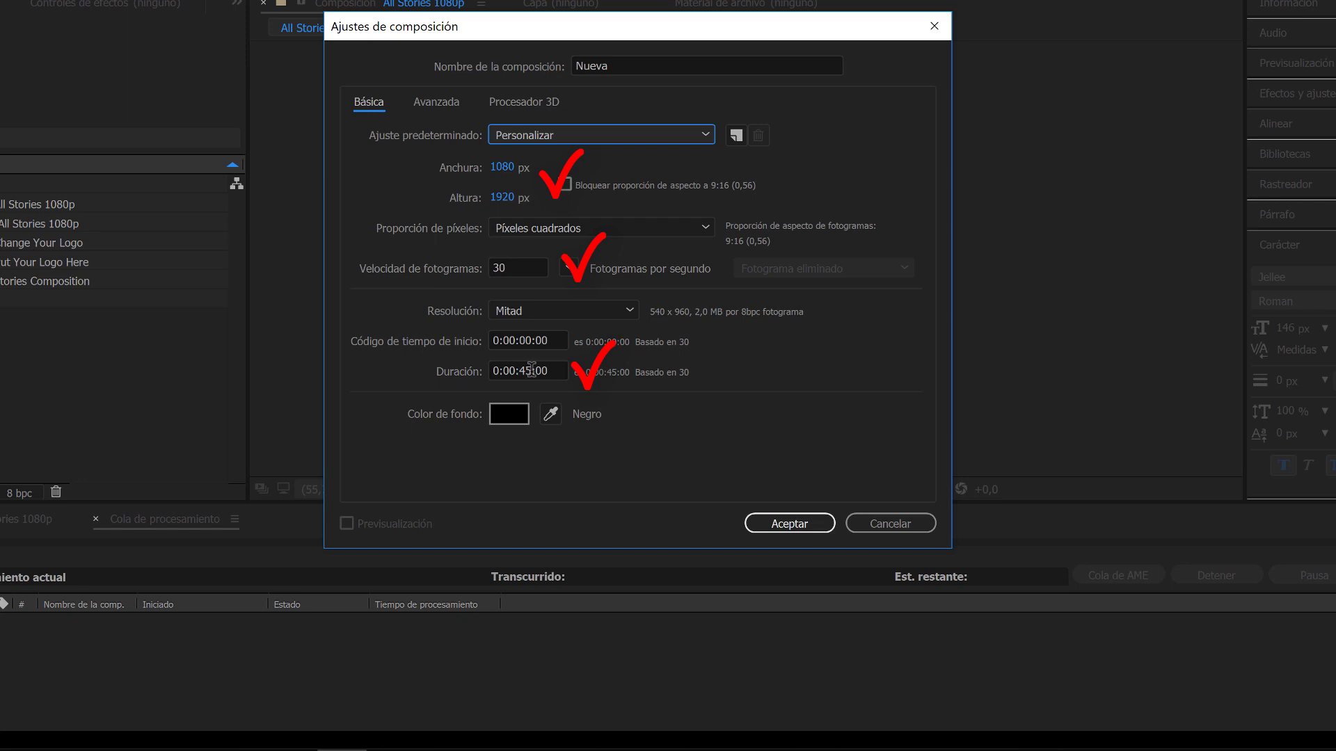
# Set the new composition's duration to 0:00:30:00 and create it.
pyautogui.moveTo(551, 371); pyautogui.dragTo(539, 371)
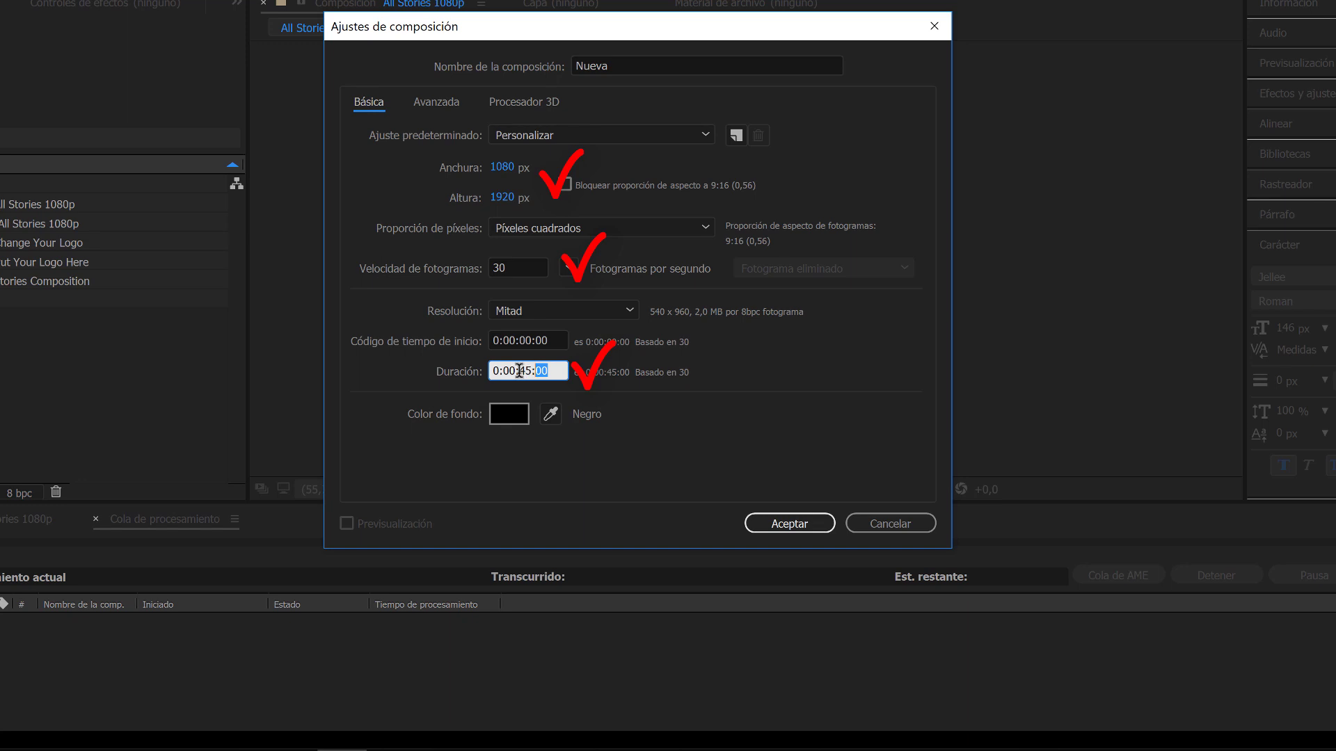
pyautogui.doubleClick(522, 371)
pyautogui.doubleClick(508, 371)
pyautogui.click(536, 371)
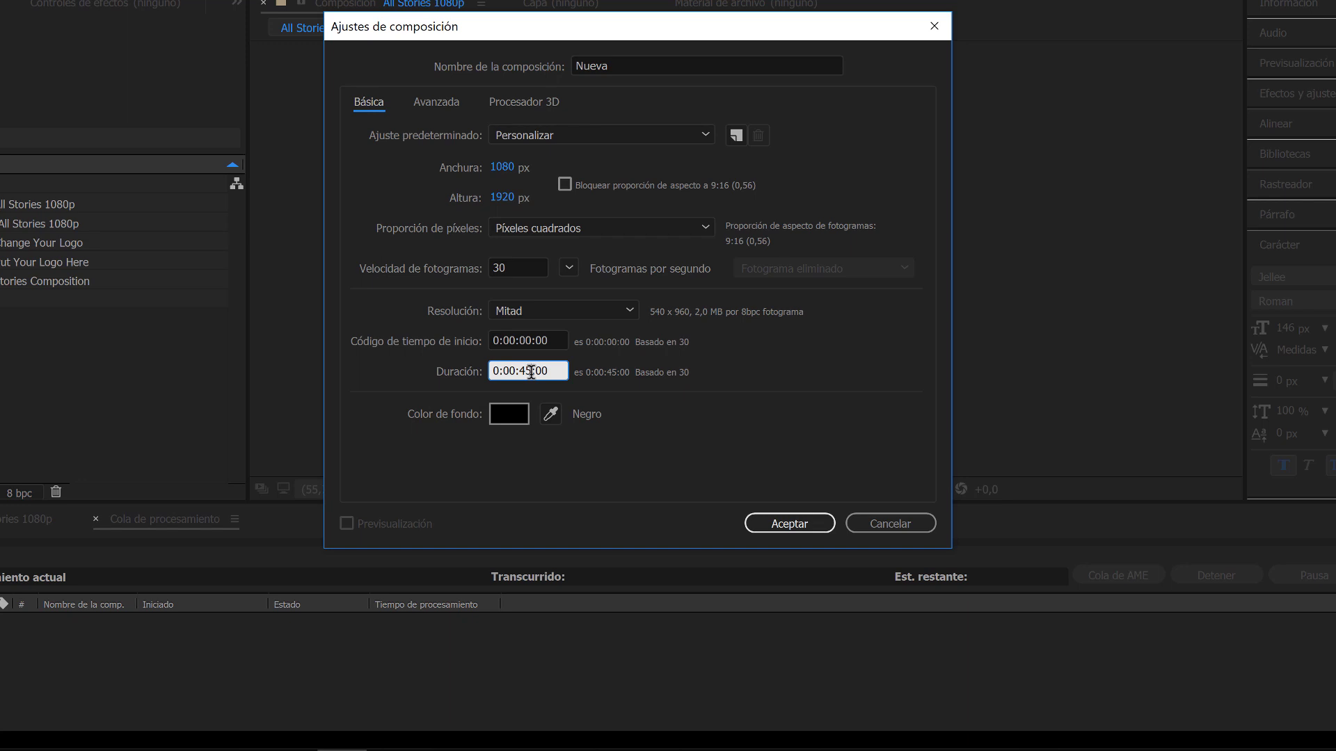
pyautogui.moveTo(532, 376); pyautogui.dragTo(523, 371)
pyautogui.write('30')
pyautogui.click(811, 523)
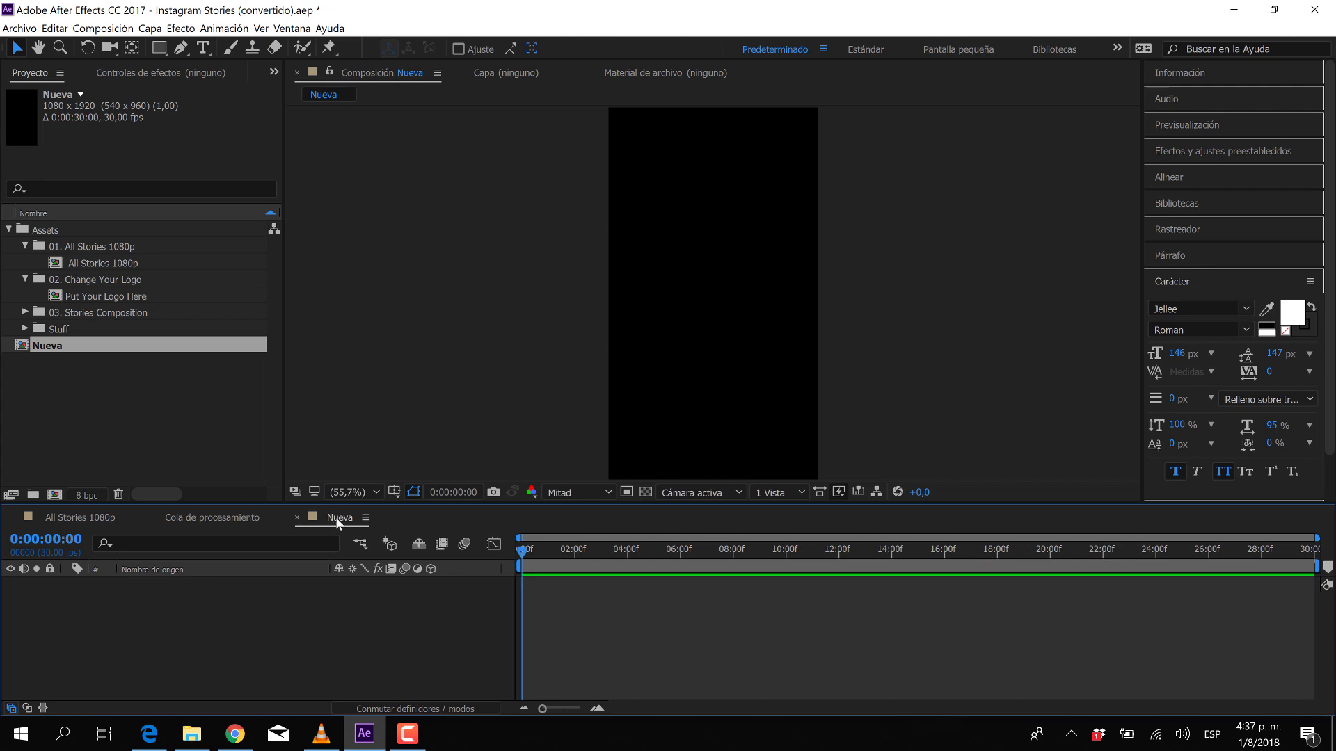
# Scrub through the full length of the Nueva timeline and return the playhead to the start.
pyautogui.press('space')
pyautogui.moveTo(526, 550); pyautogui.dragTo(1313, 550)
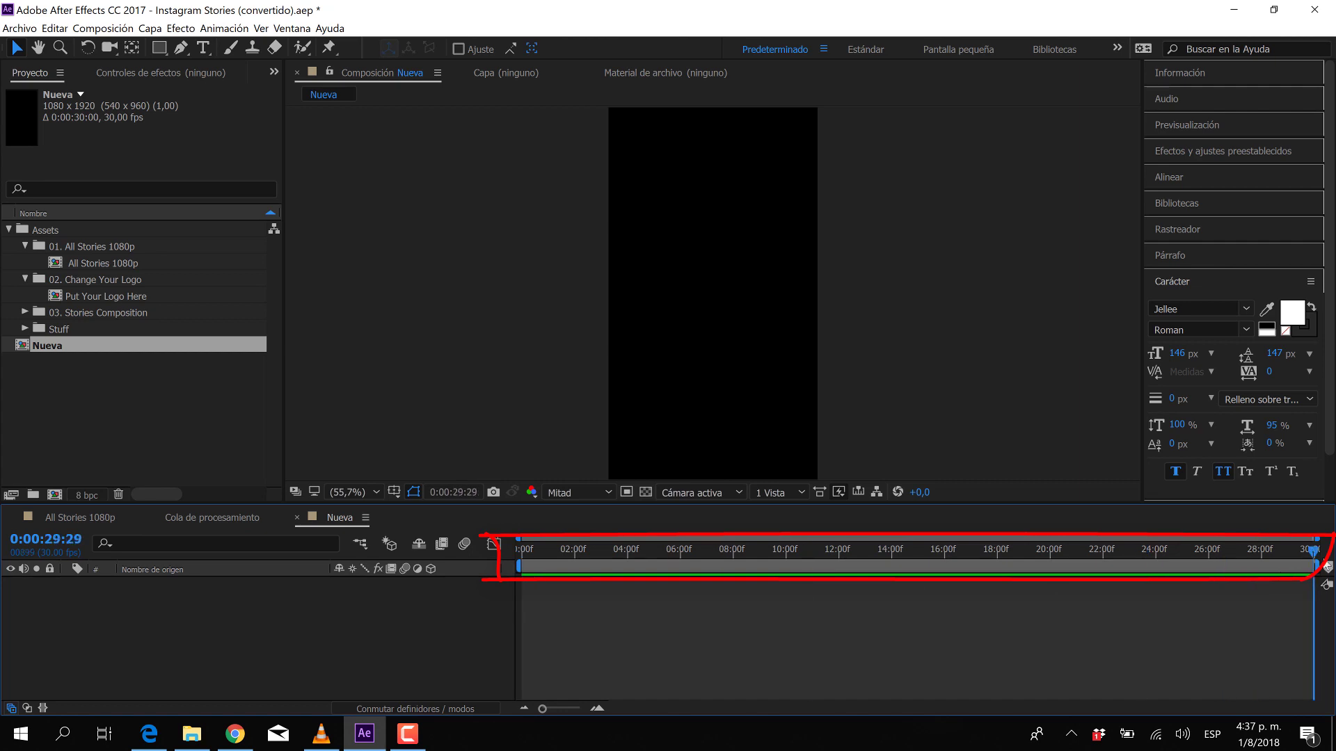
pyautogui.moveTo(711, 565); pyautogui.dragTo(522, 551)
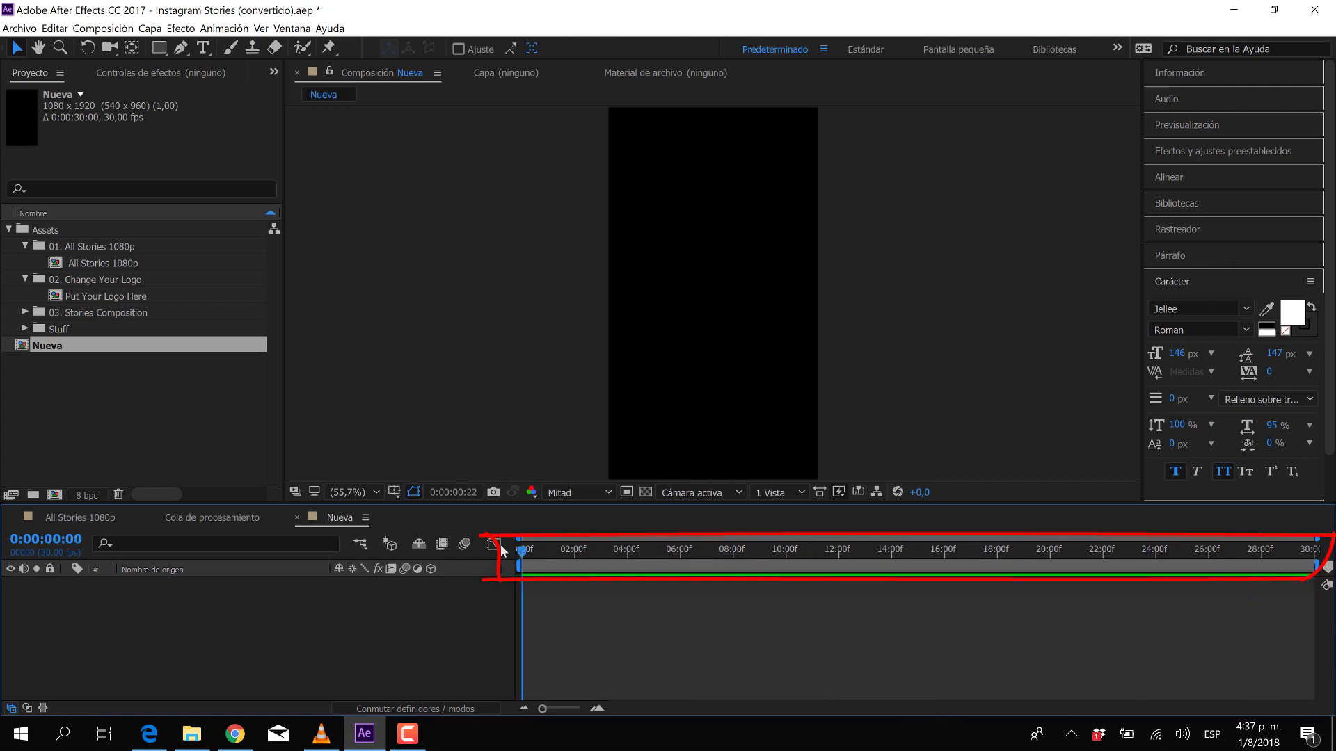
# Import the video file 628476624.mp4 into the project.
pyautogui.click(204, 399)
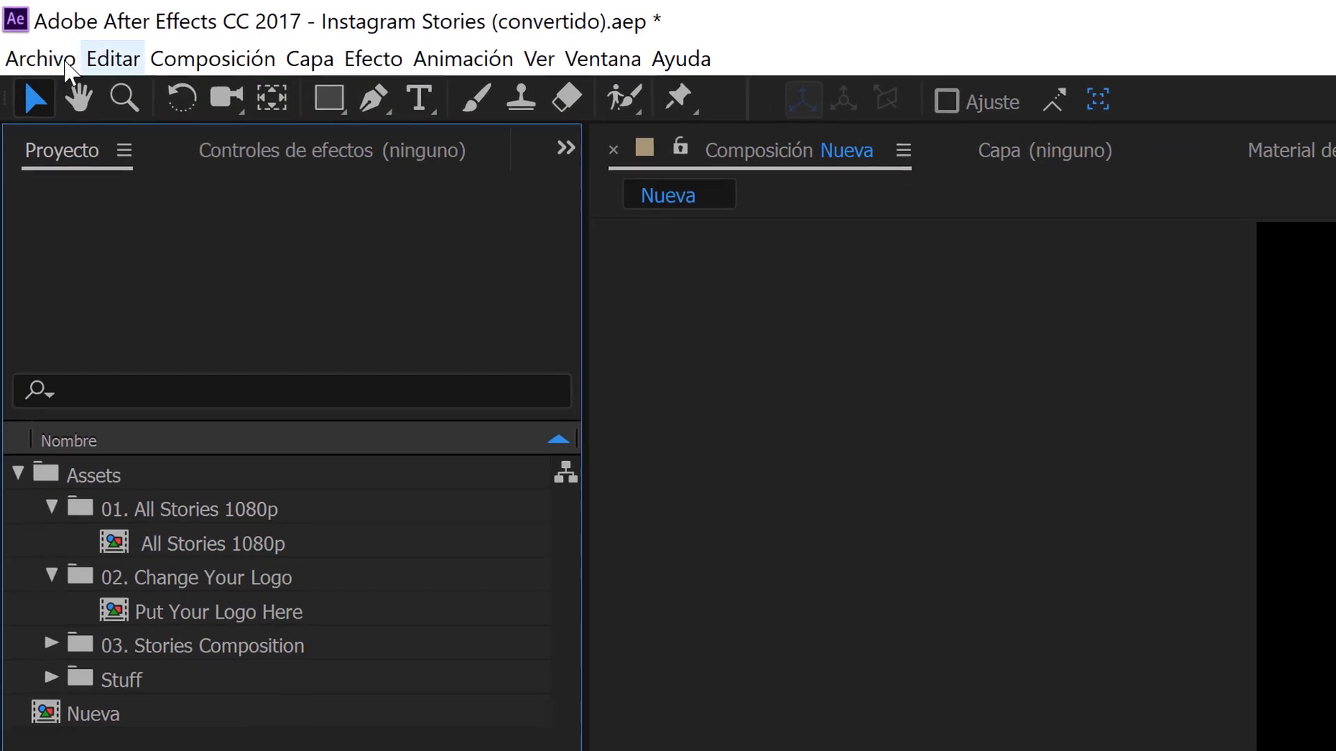
pyautogui.click(41, 36)
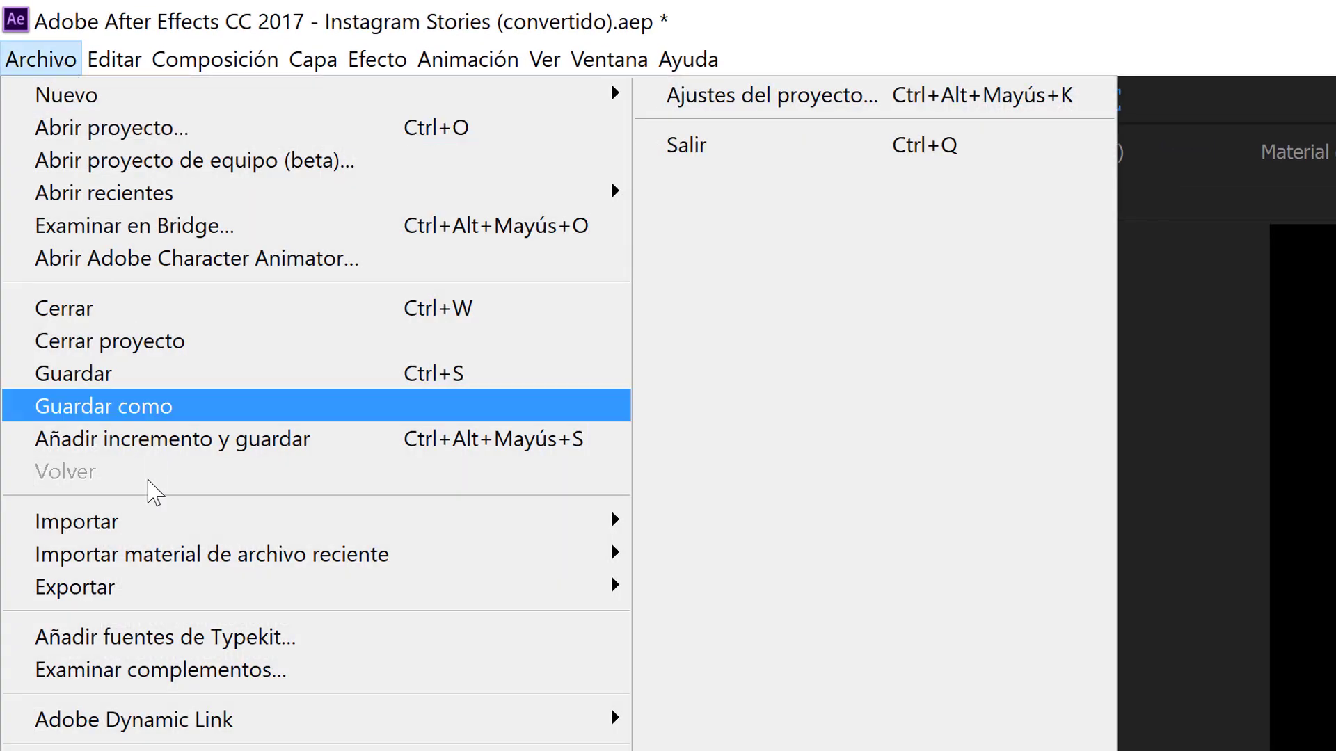
pyautogui.moveTo(149, 531)
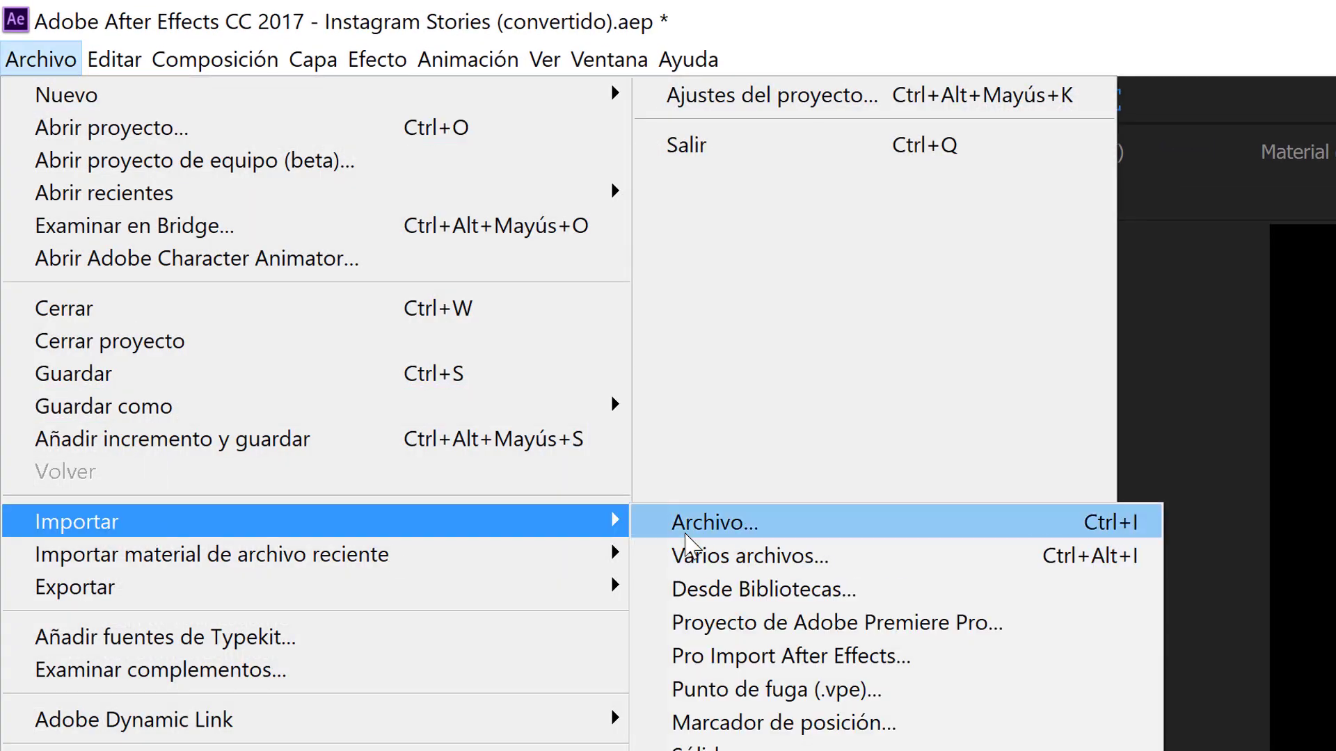
pyautogui.click(1172, 21)
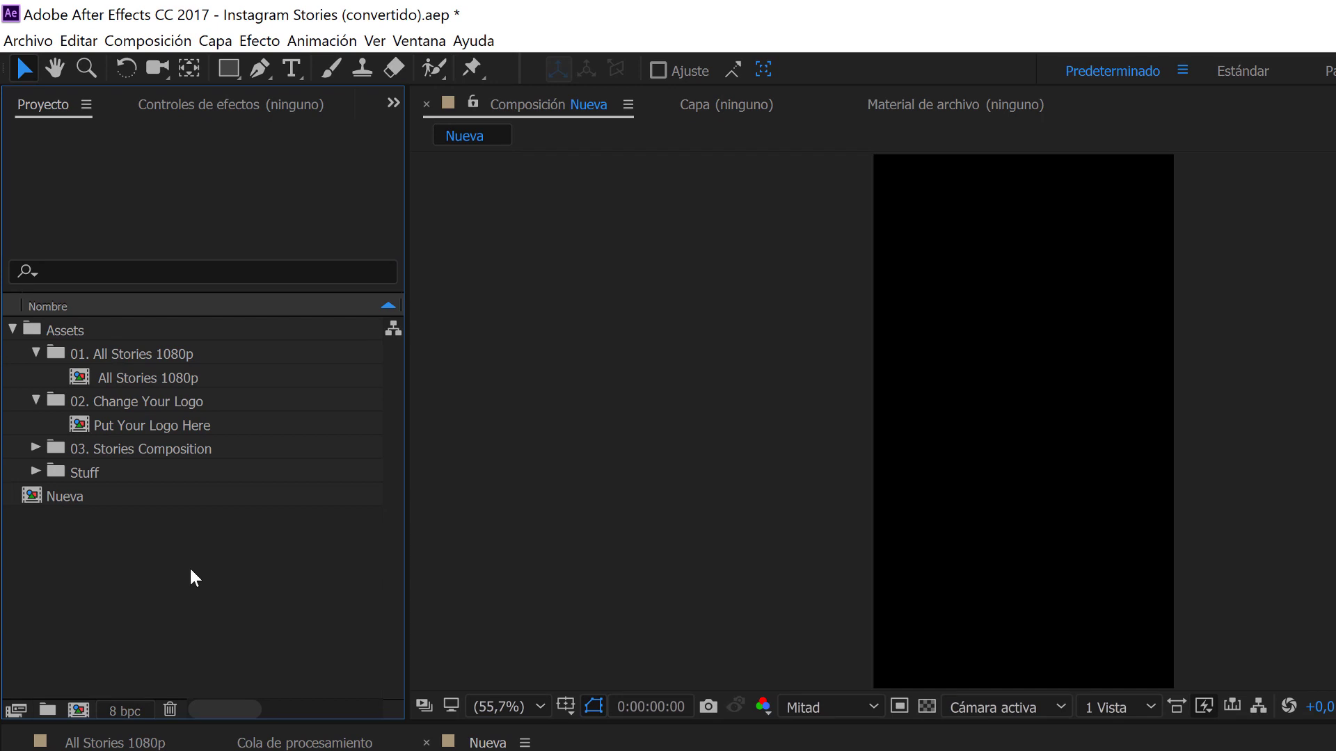
pyautogui.doubleClick(192, 566)
pyautogui.click(1181, 280)
pyautogui.doubleClick(1181, 281)
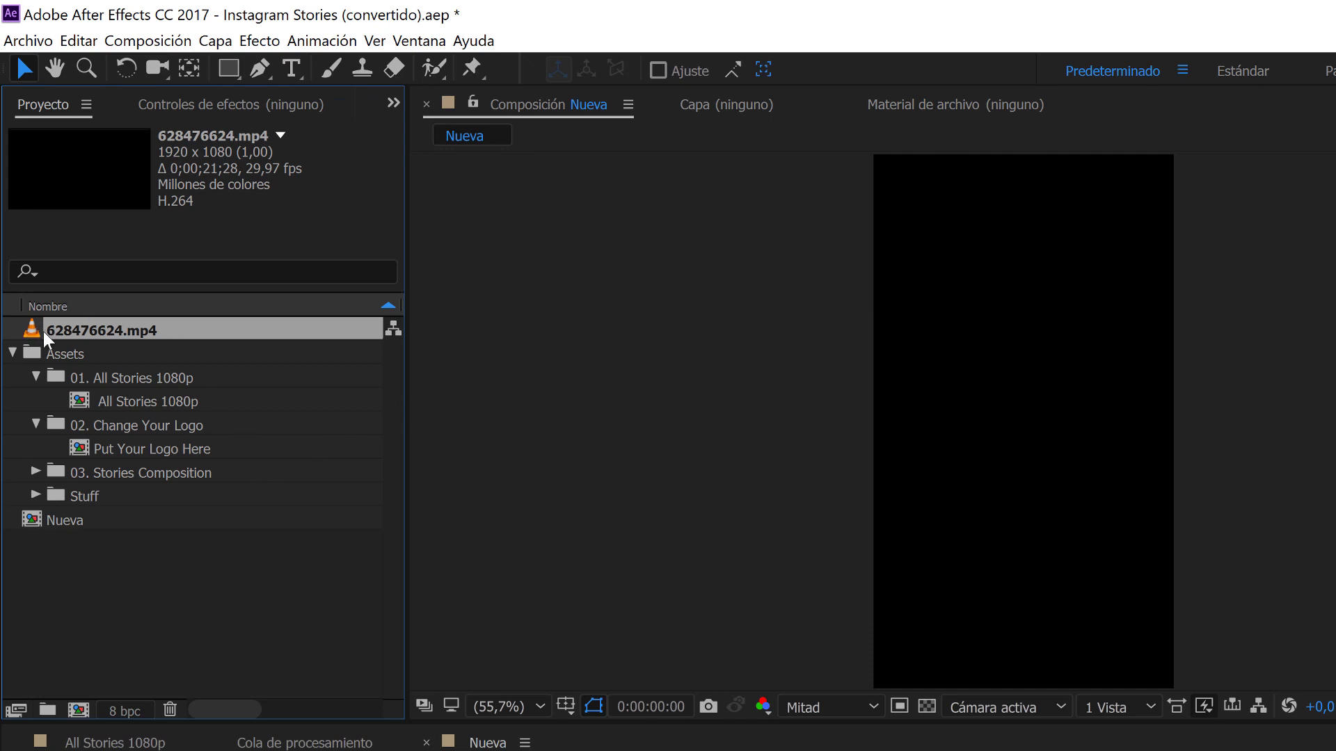
# Try placing the 628476624.mp4 video in the Nueva timeline with the playhead at 0:00:01:10, and undo the placement.
pyautogui.click(96, 549)
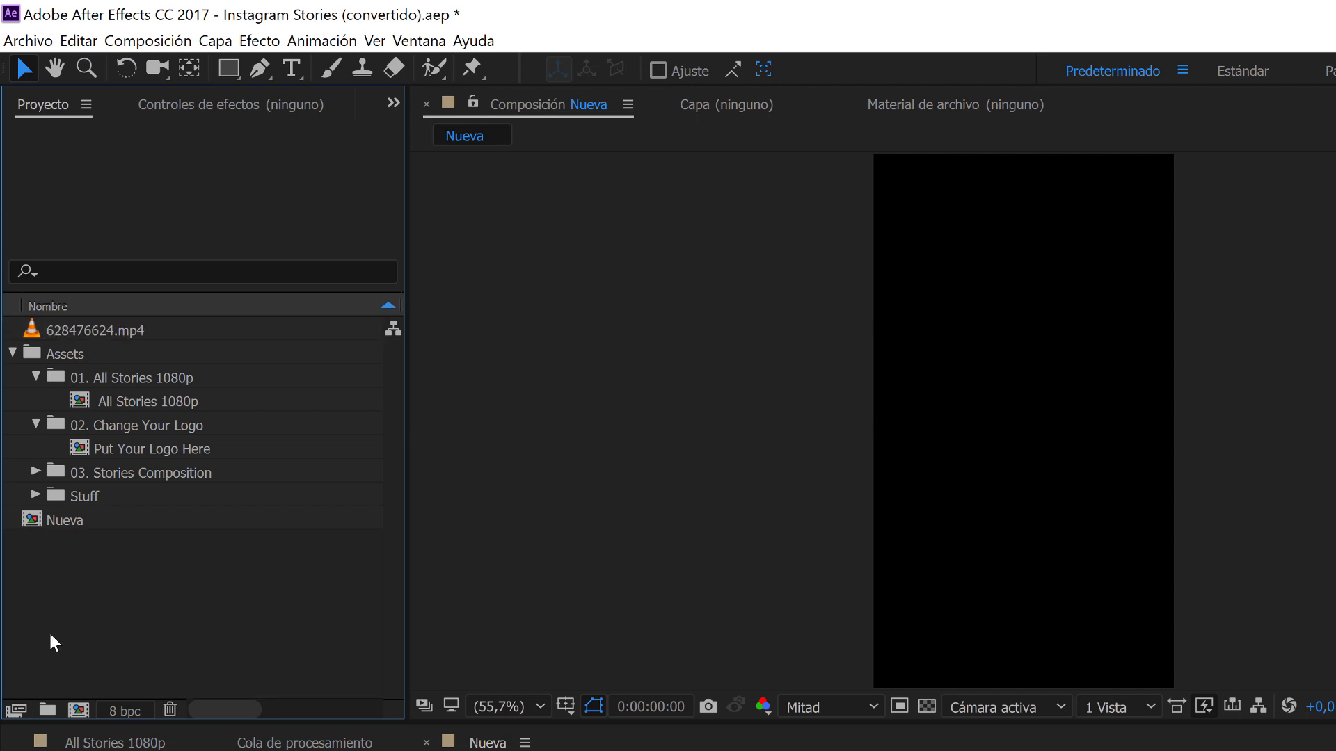
pyautogui.click(60, 332)
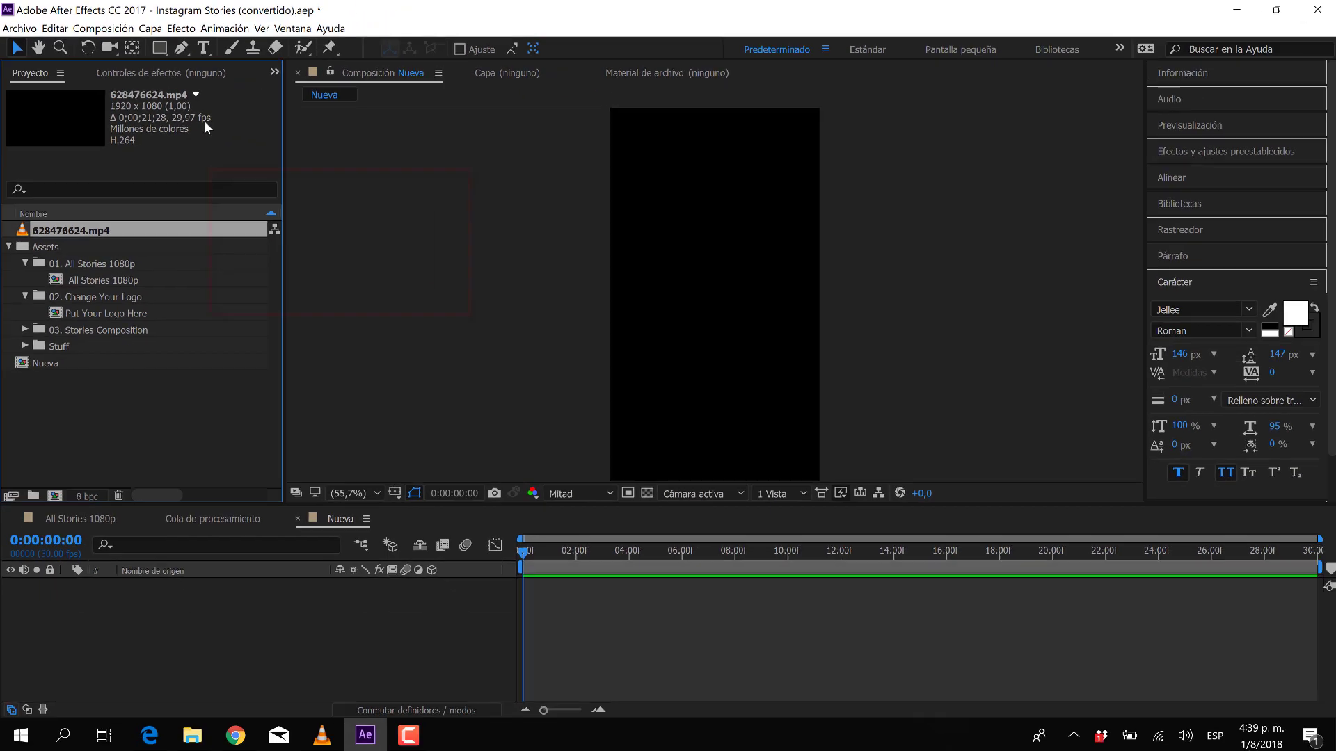
pyautogui.moveTo(524, 554); pyautogui.dragTo(558, 555)
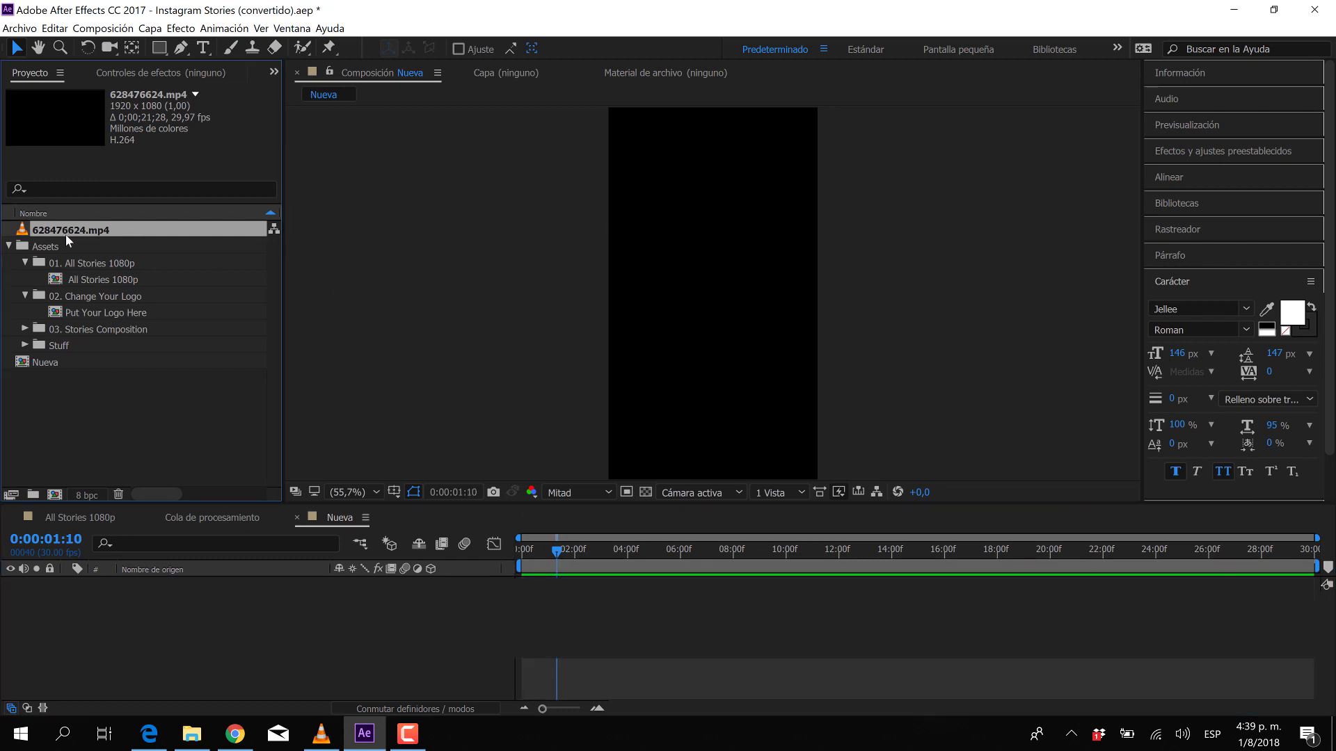
pyautogui.moveTo(65, 231); pyautogui.dragTo(93, 594)
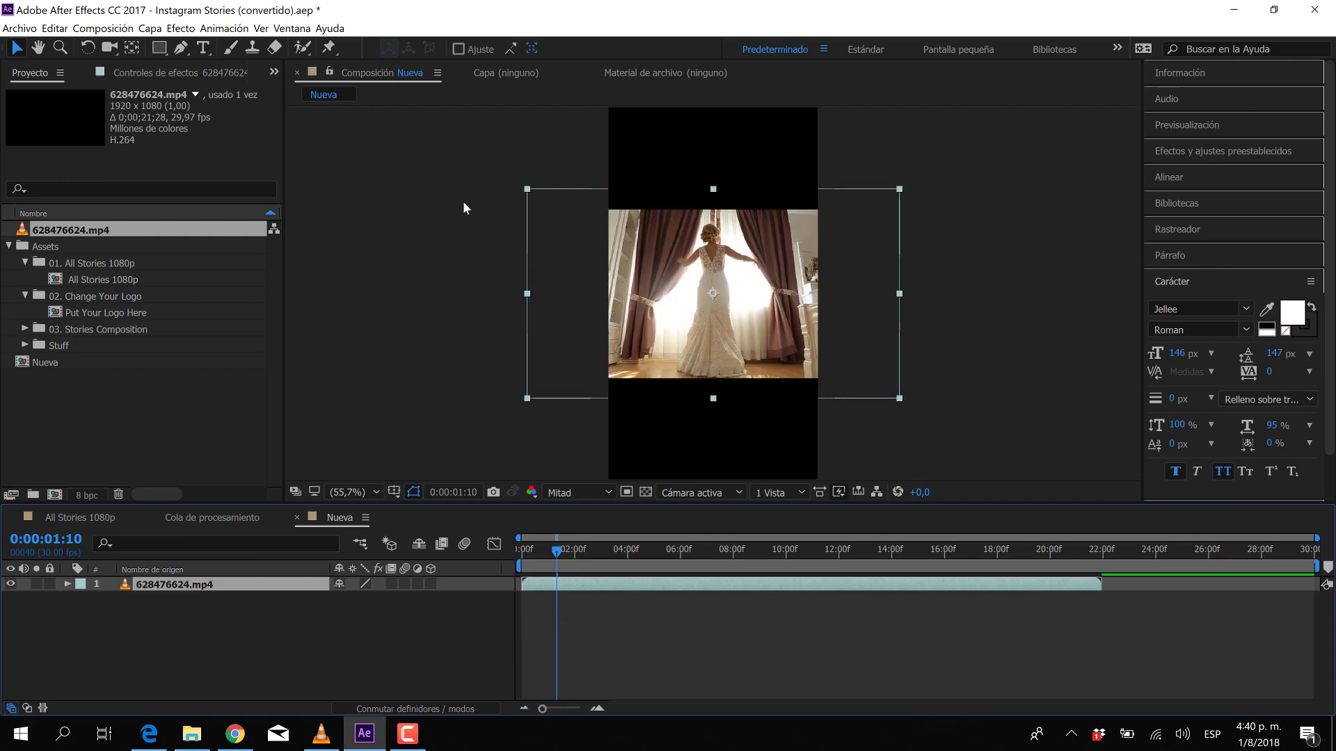
pyautogui.hotkey('ctrl', 'z')
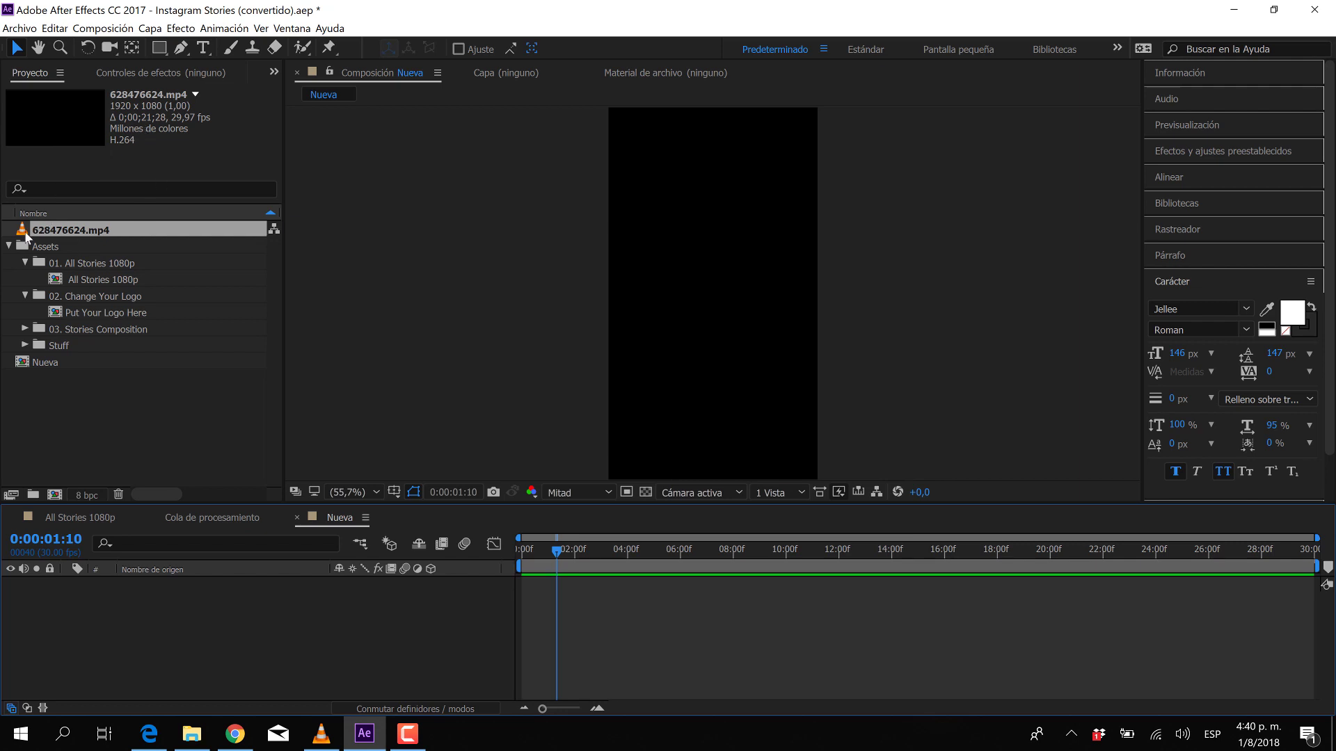
# Create a composition directly from the 628476624.mp4 video and move its playhead to 0;00;03;00.
pyautogui.moveTo(23, 234); pyautogui.dragTo(69, 525)
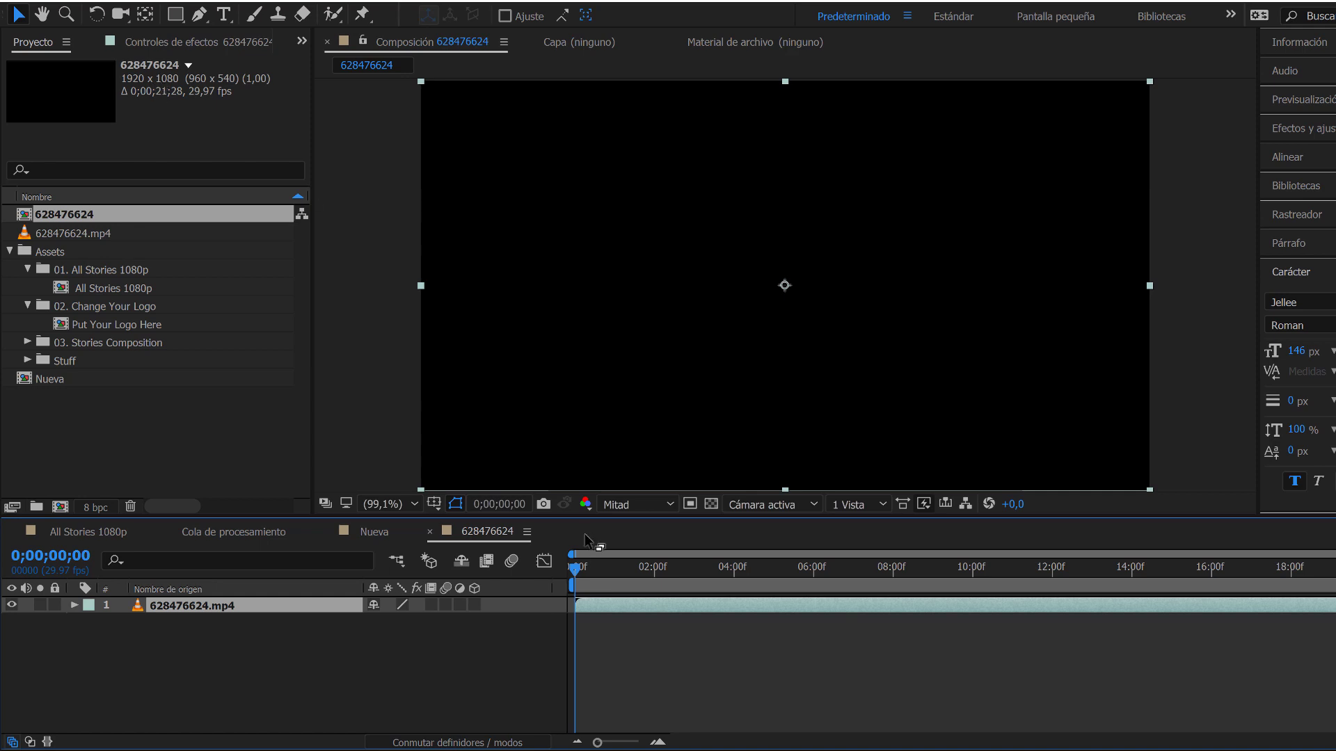
pyautogui.click(610, 567)
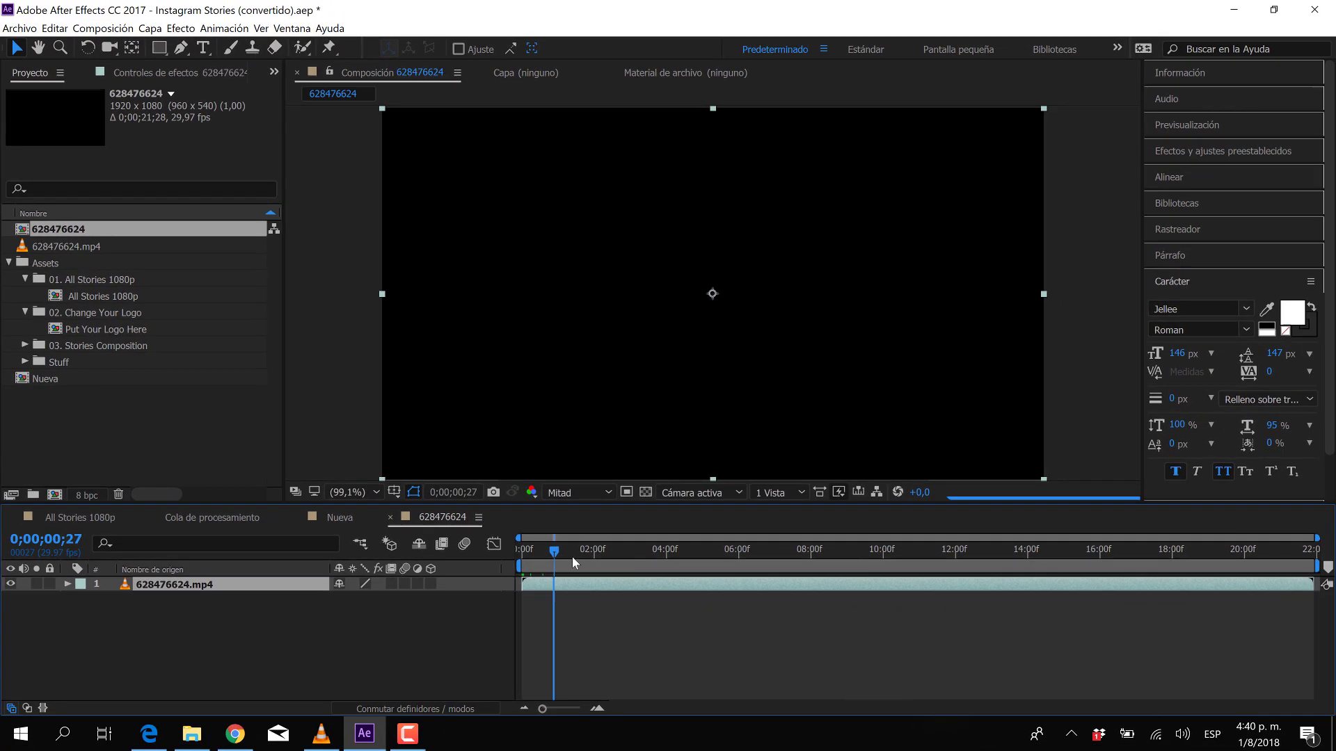
pyautogui.moveTo(572, 556); pyautogui.dragTo(630, 554)
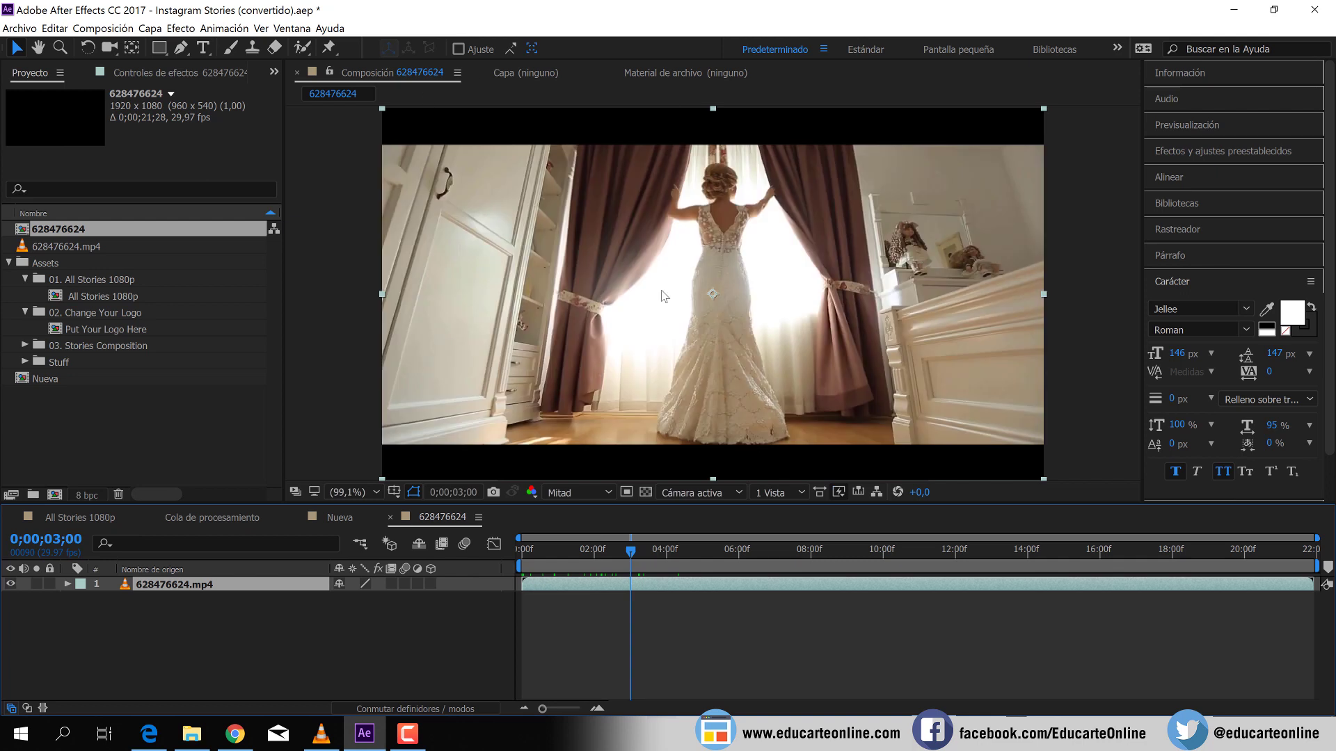
# Add a text layer reading "TExto" and move it to the lower-right area of the video frame.
pyautogui.click(219, 398)
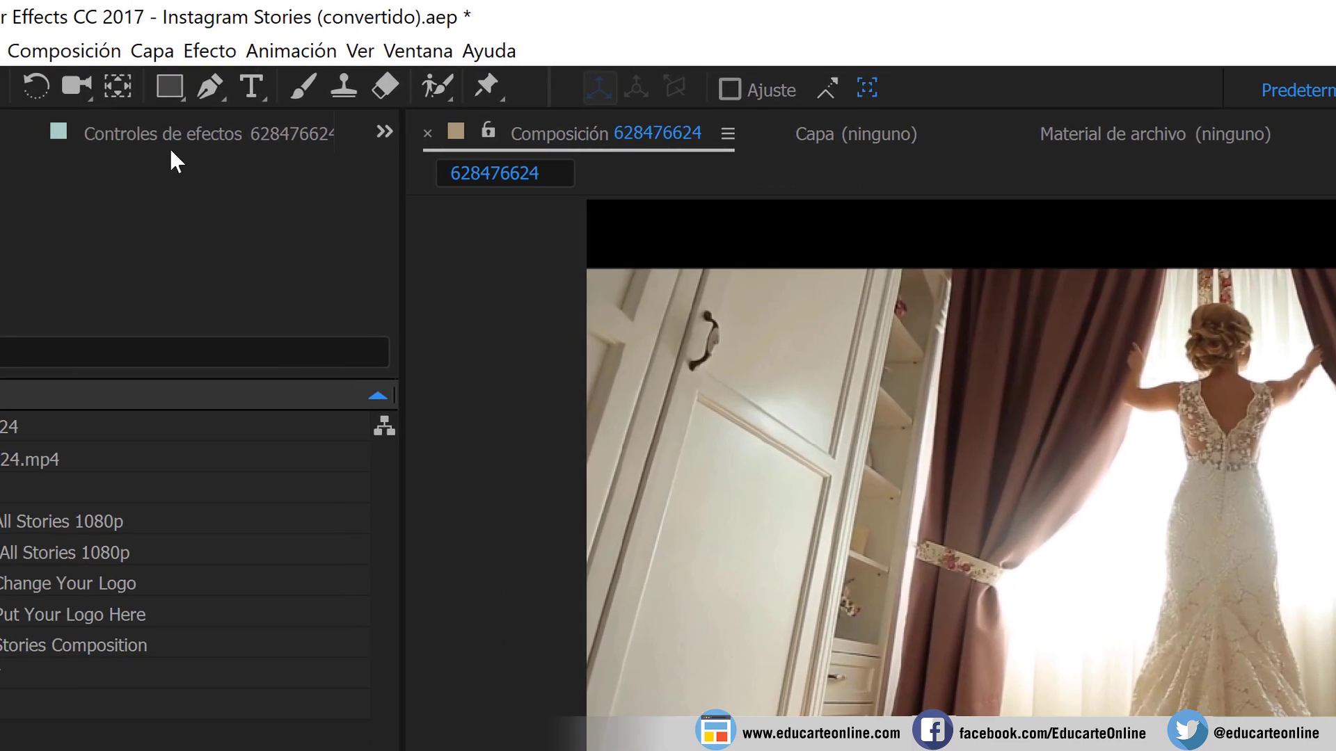
pyautogui.click(152, 51)
pyautogui.moveTo(751, 80)
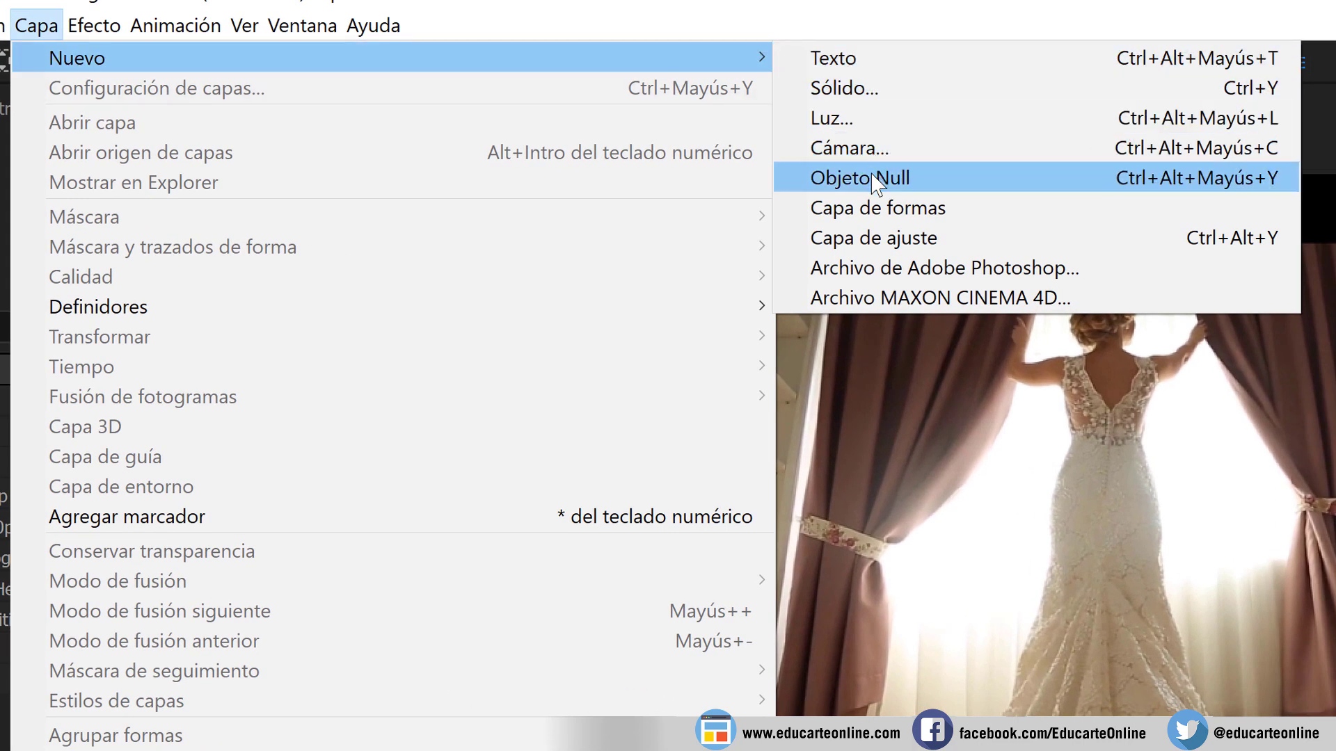
pyautogui.click(847, 68)
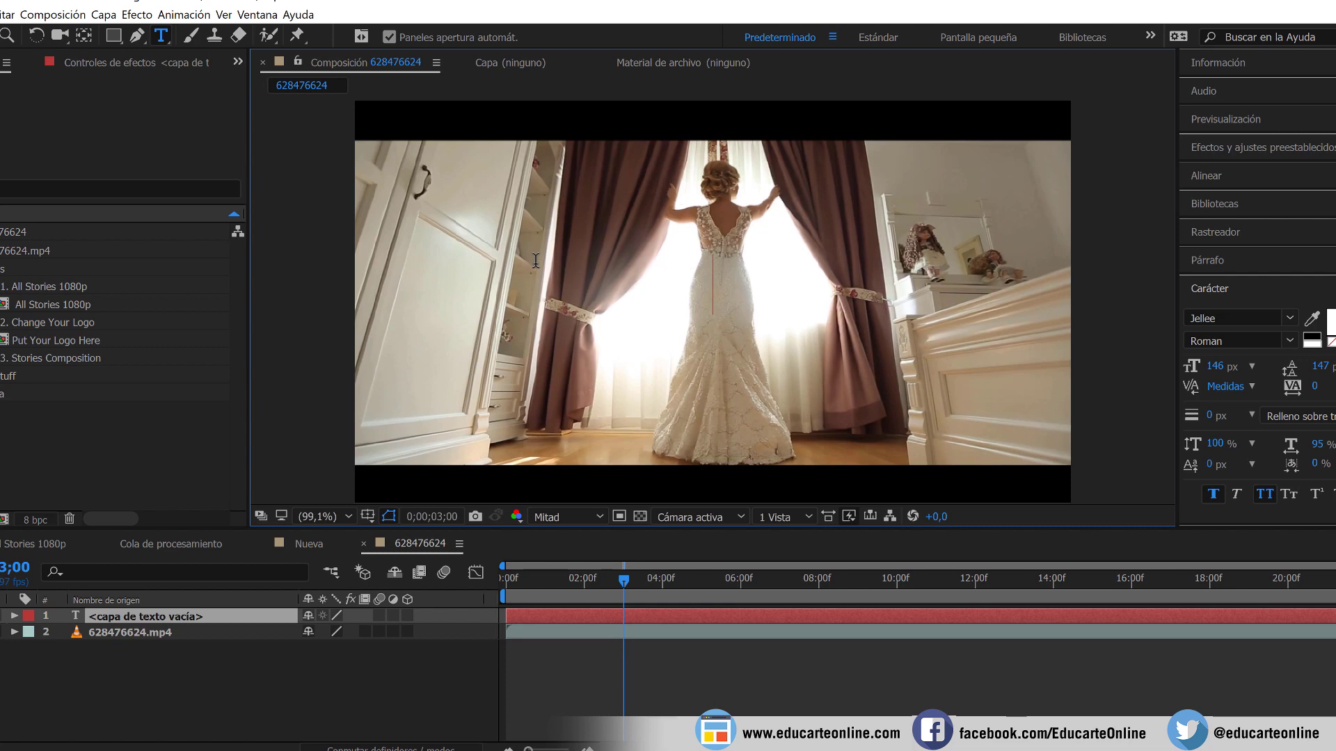
pyautogui.write('TExto')
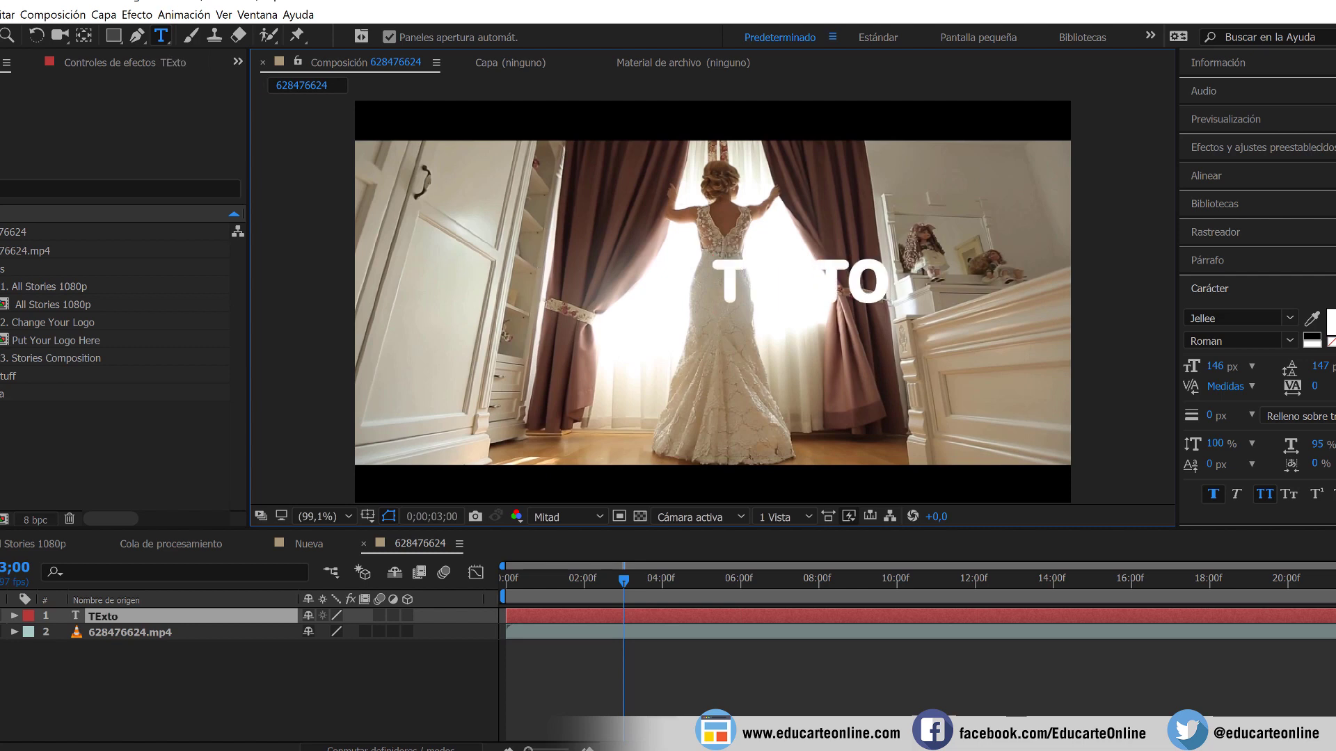
pyautogui.click(7, 35)
pyautogui.moveTo(1005, 386); pyautogui.dragTo(1004, 387)
pyautogui.click(152, 673)
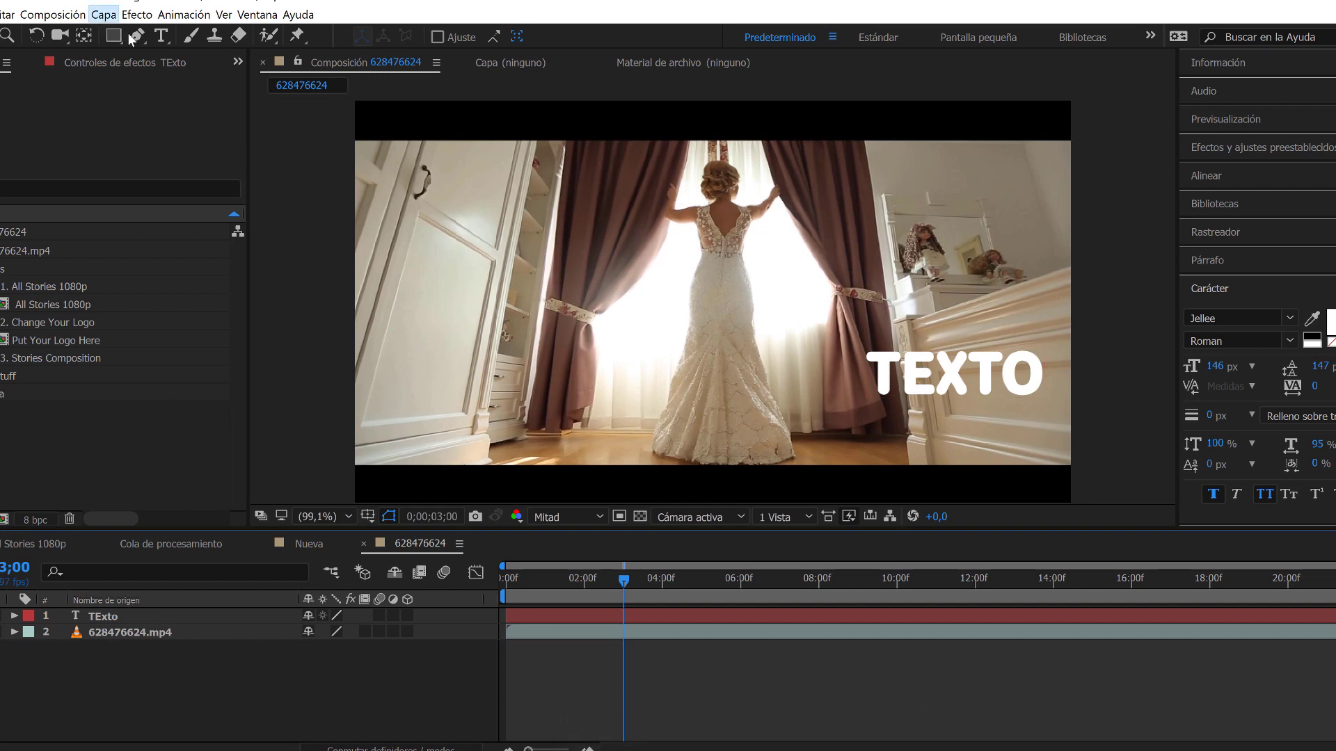
# Add a second text layer reading "capa" and move it to the upper-left corner of the video image.
pyautogui.click(103, 15)
pyautogui.moveTo(146, 35)
pyautogui.click(586, 36)
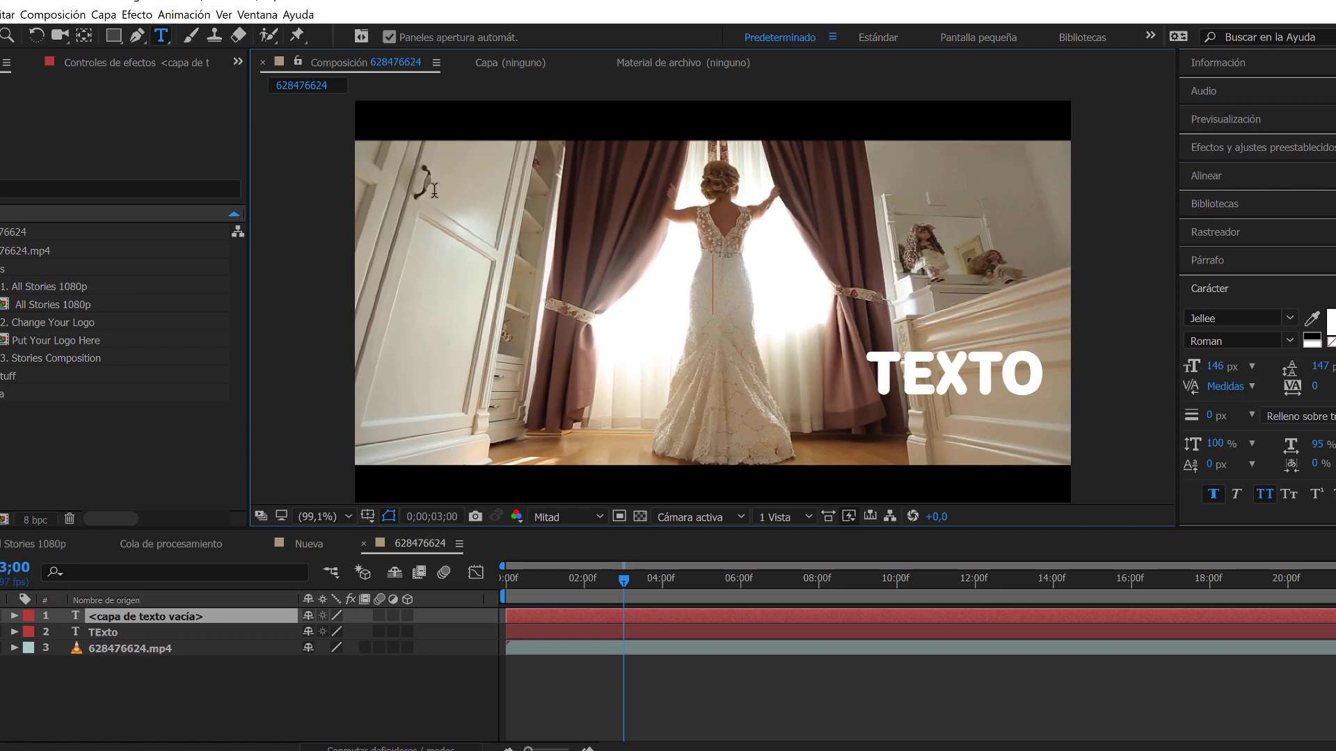
pyautogui.write('capa')
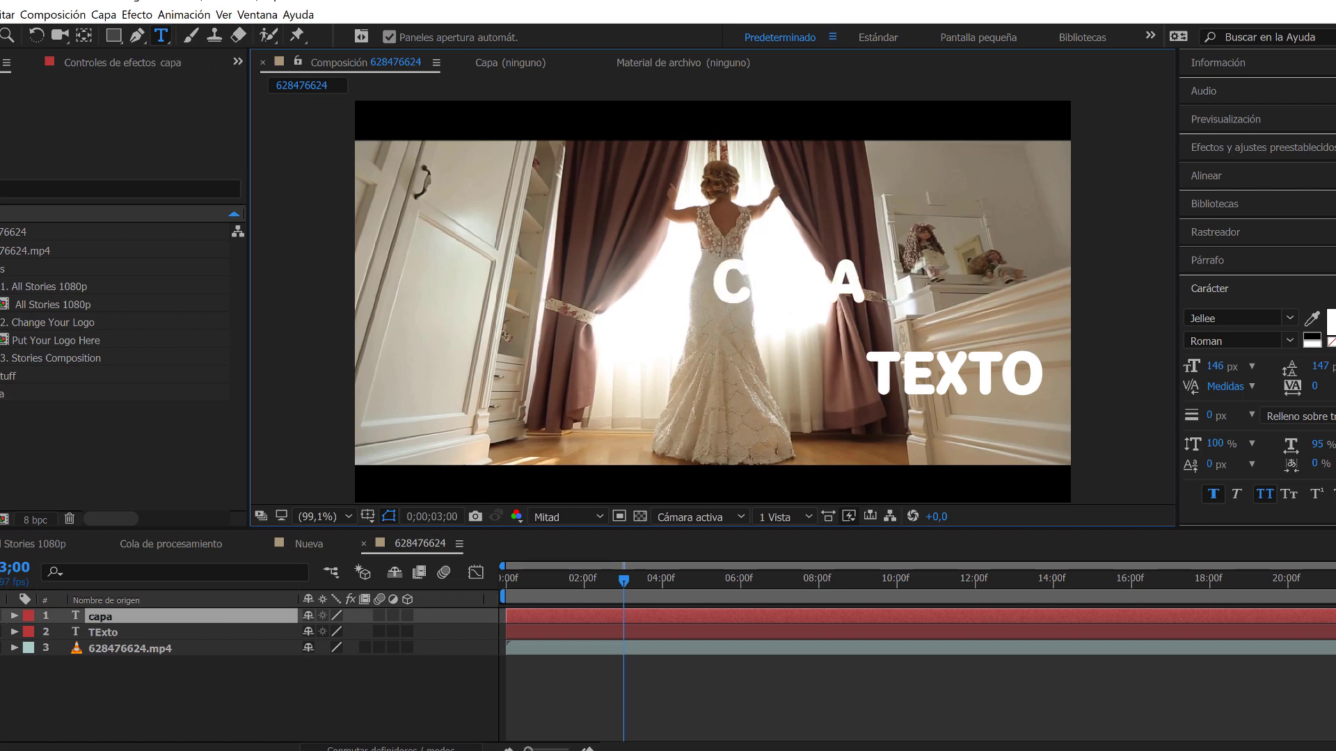
pyautogui.write('v')
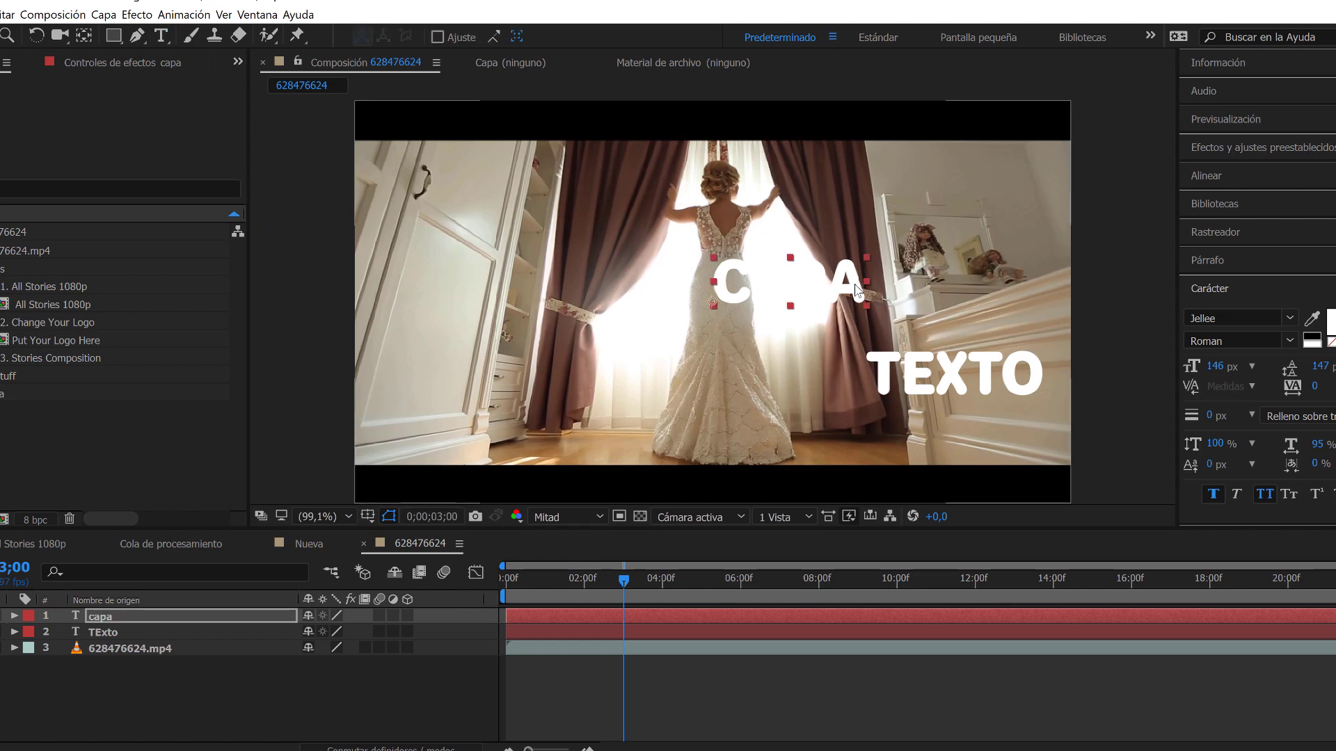
pyautogui.moveTo(771, 267); pyautogui.dragTo(520, 183)
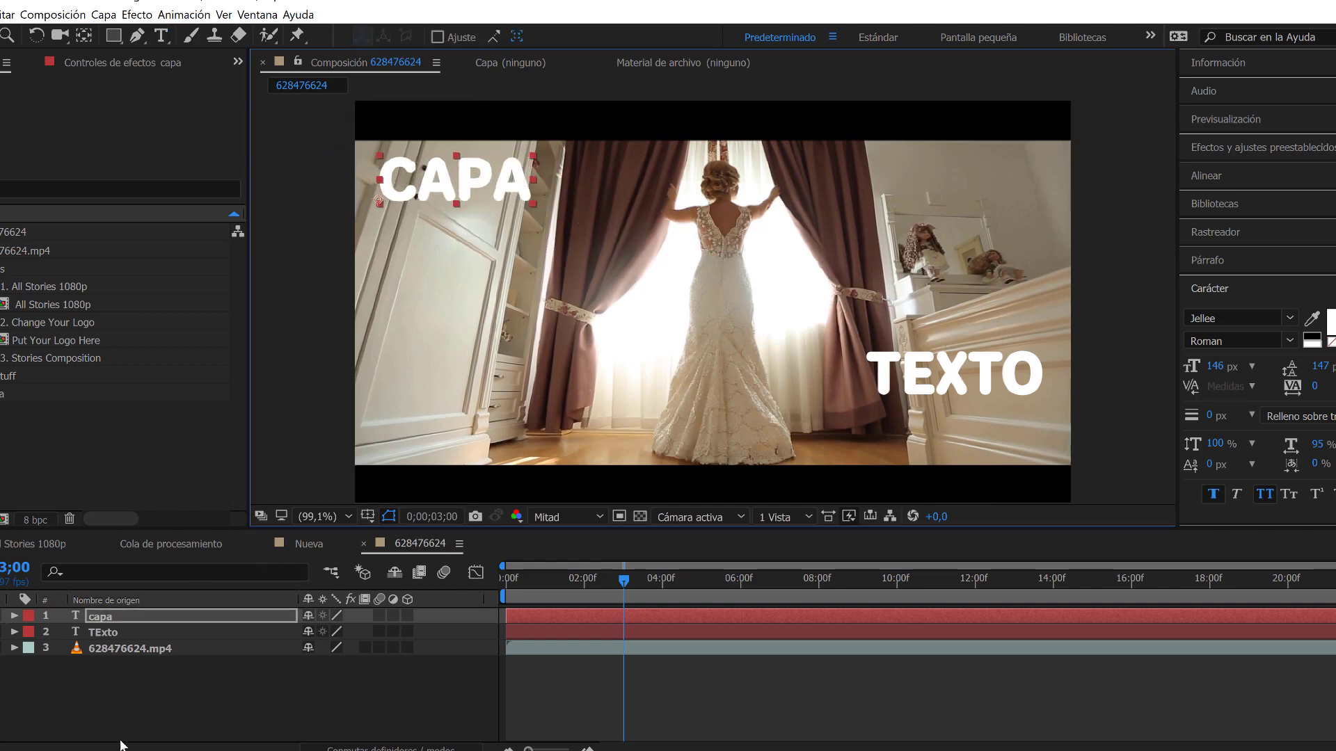
pyautogui.click(140, 663)
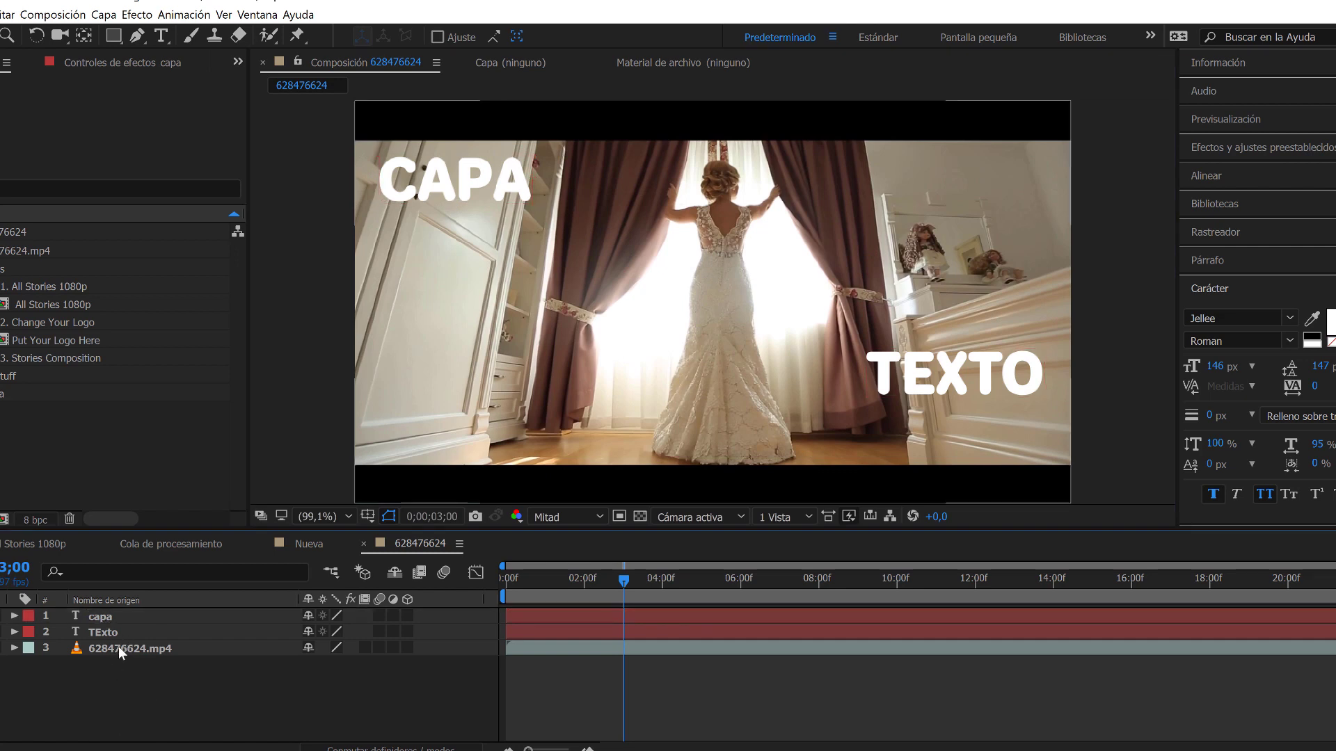
# Start a new solid layer and set its colour to magenta EB00CE.
pyautogui.click(114, 19)
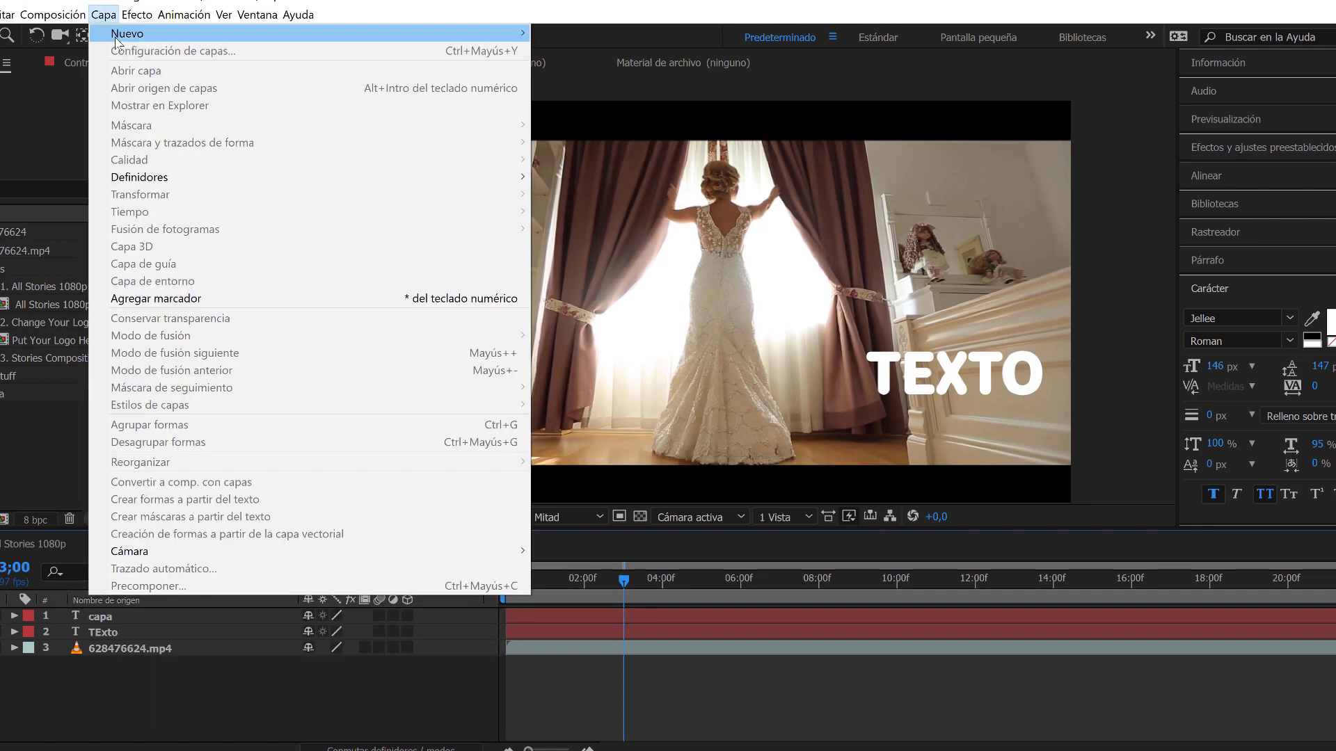
pyautogui.moveTo(118, 35)
pyautogui.click(568, 50)
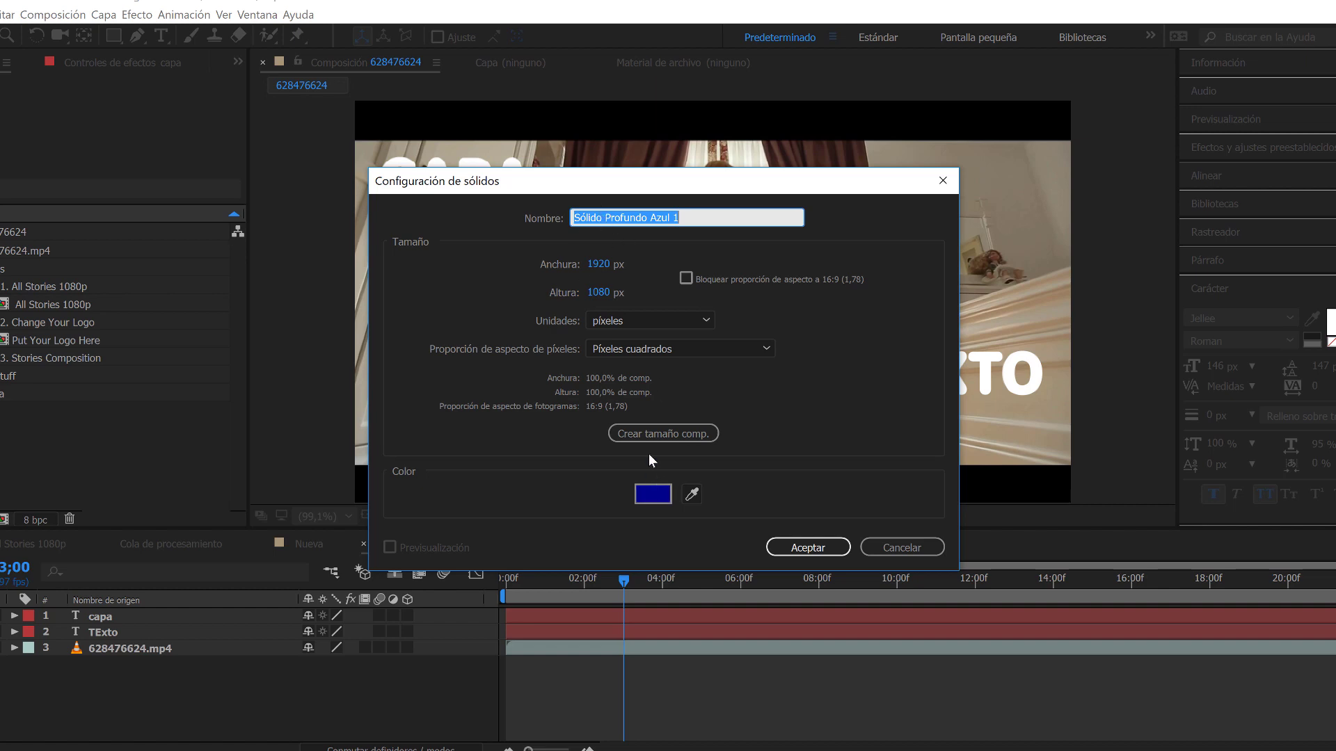
pyautogui.click(654, 495)
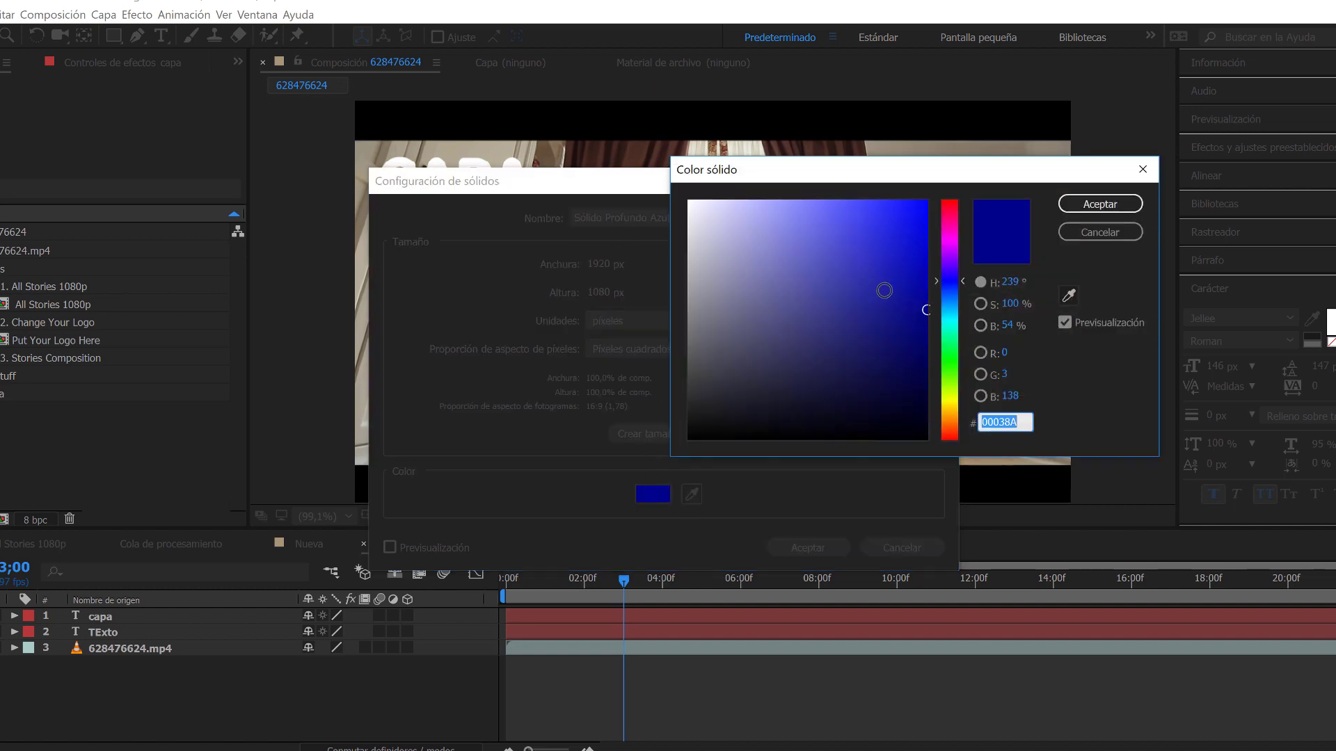
pyautogui.click(954, 234)
pyautogui.click(927, 219)
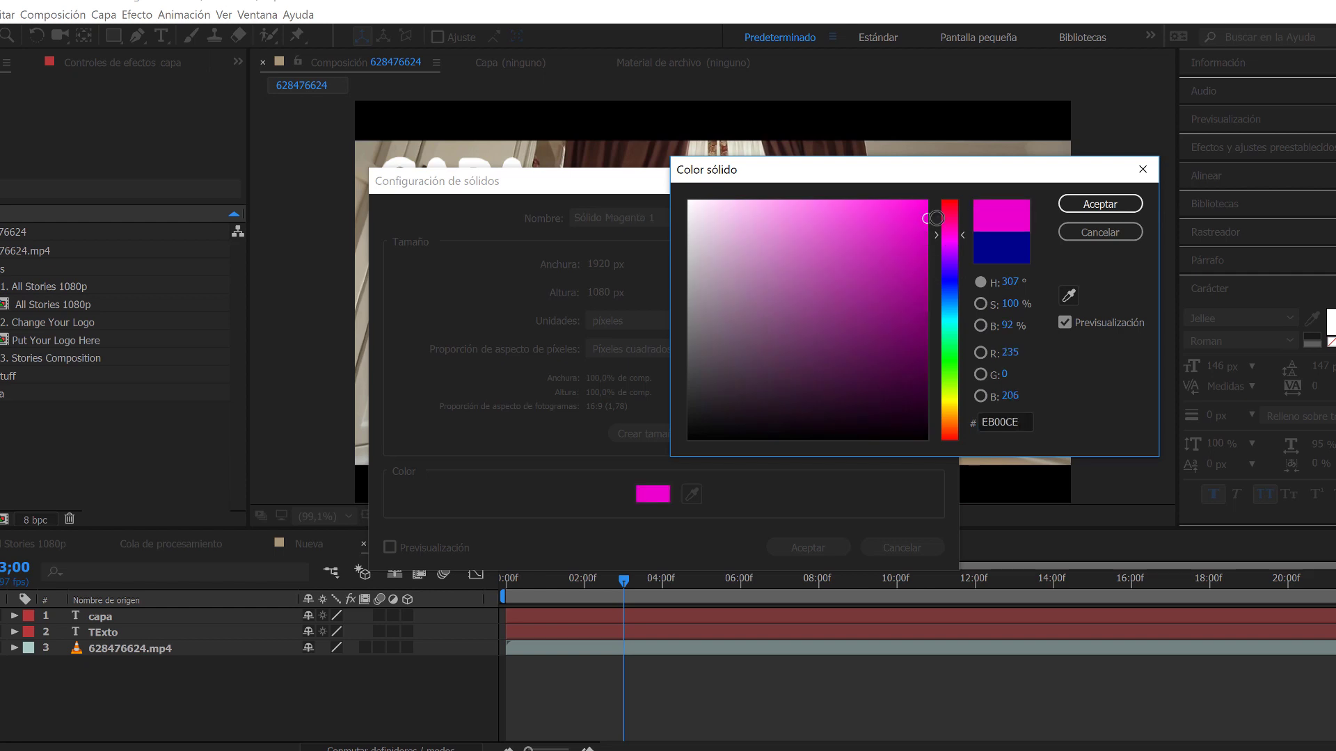
pyautogui.click(1071, 203)
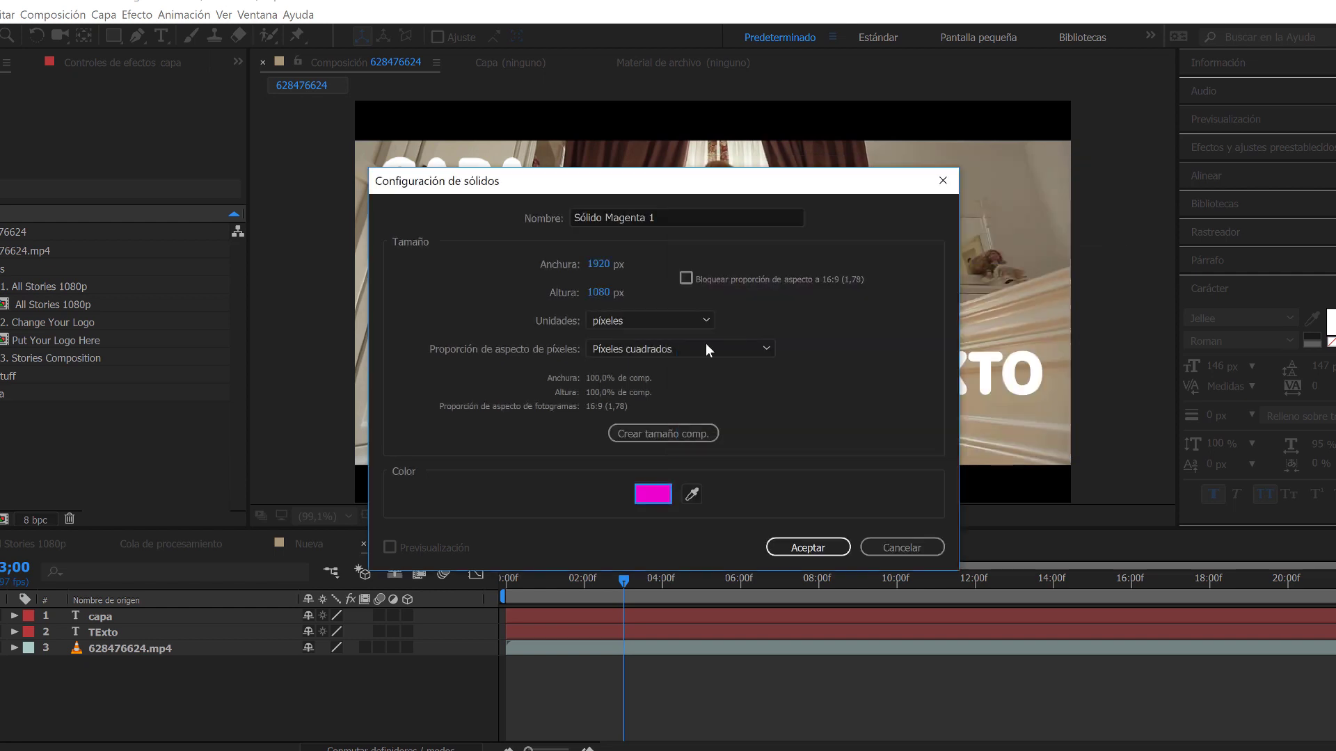
# Create the magenta solid at 500 × 500 px and move it so it partly covers the CAPA text.
pyautogui.click(598, 267)
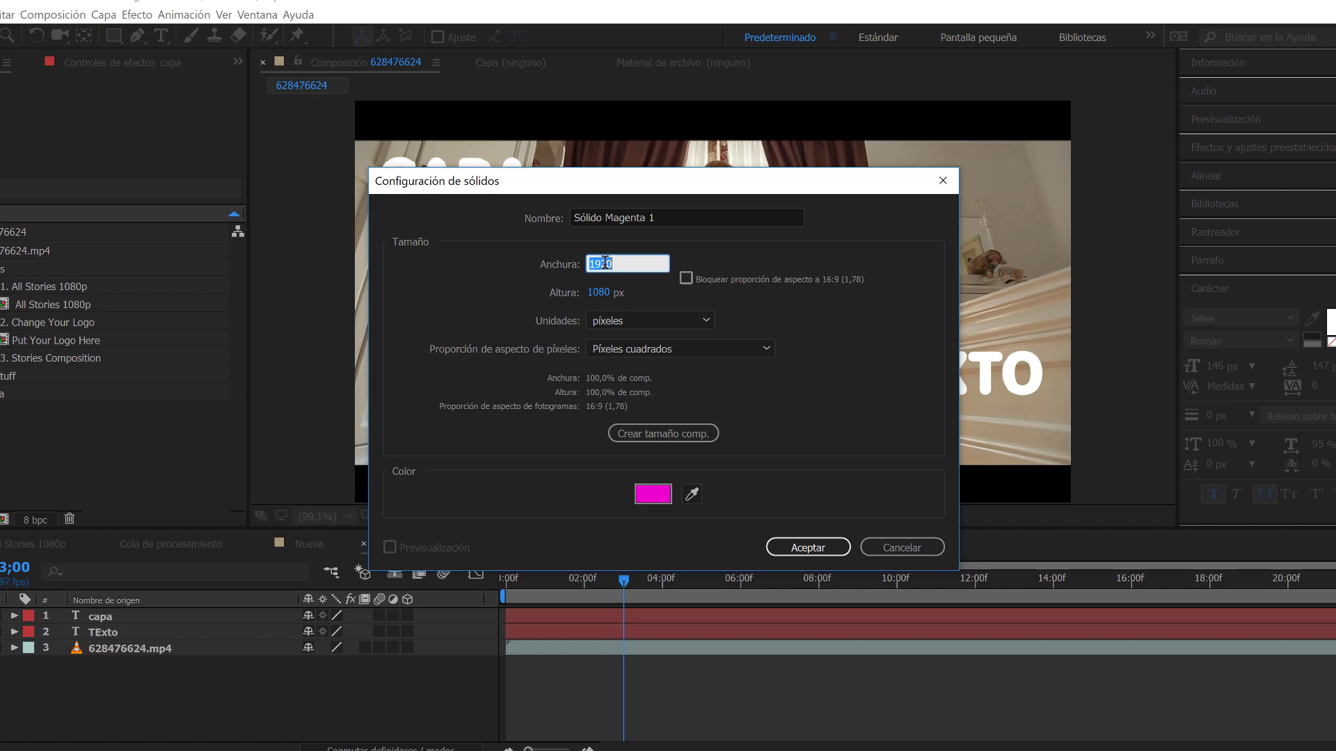
pyautogui.write('500')
pyautogui.click(600, 292)
pyautogui.write('500')
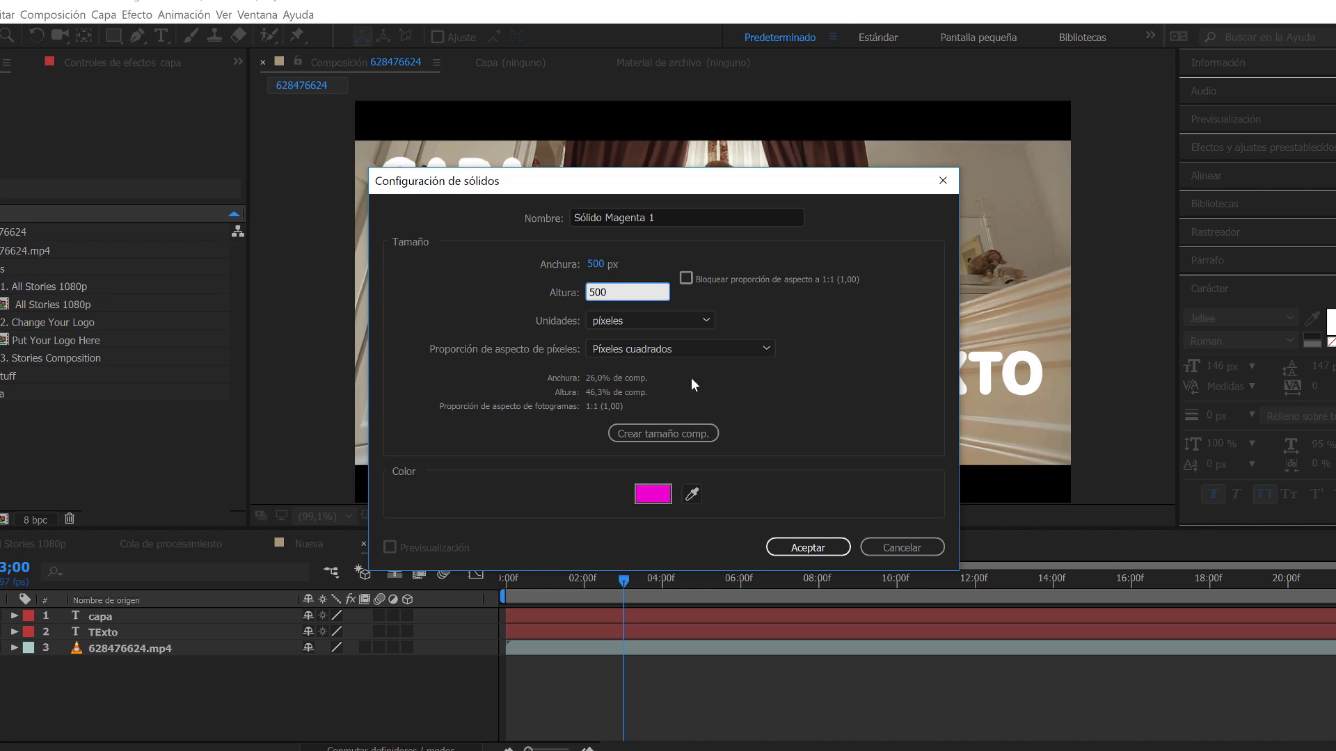
pyautogui.click(801, 551)
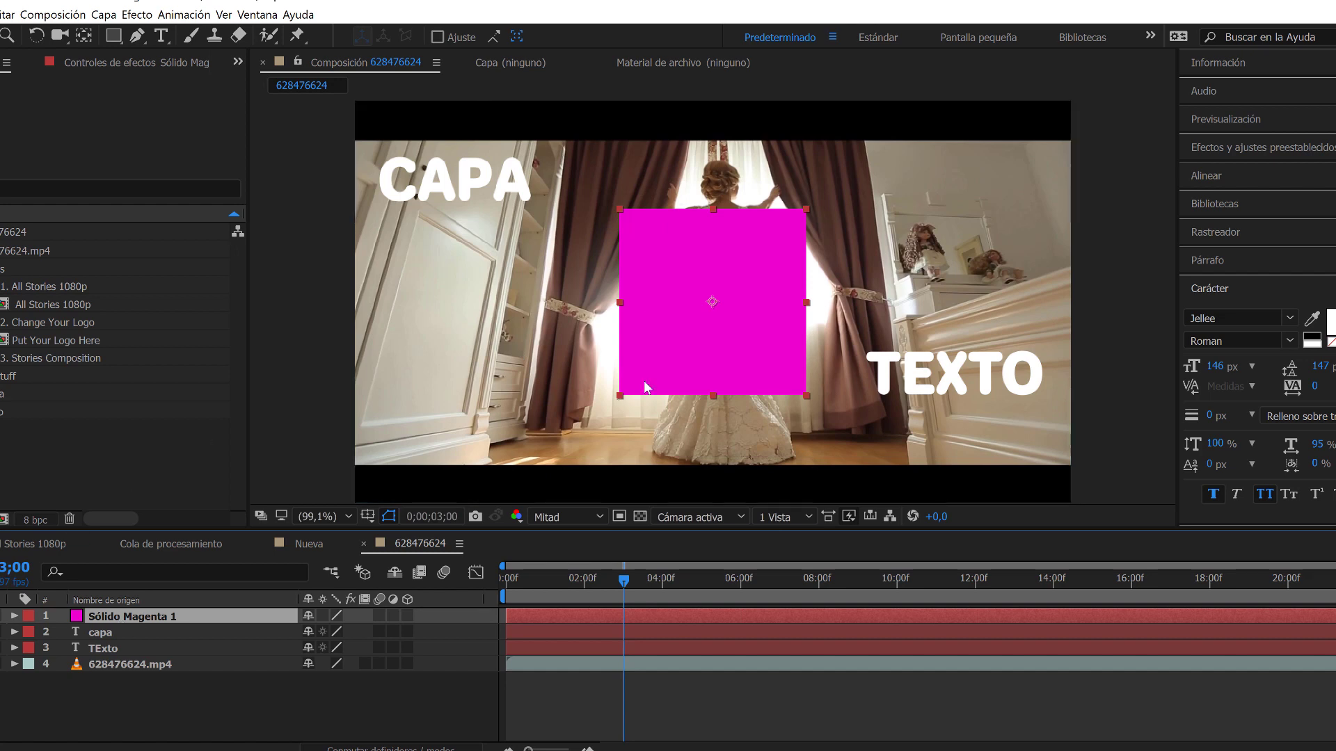
pyautogui.moveTo(635, 322); pyautogui.dragTo(485, 258)
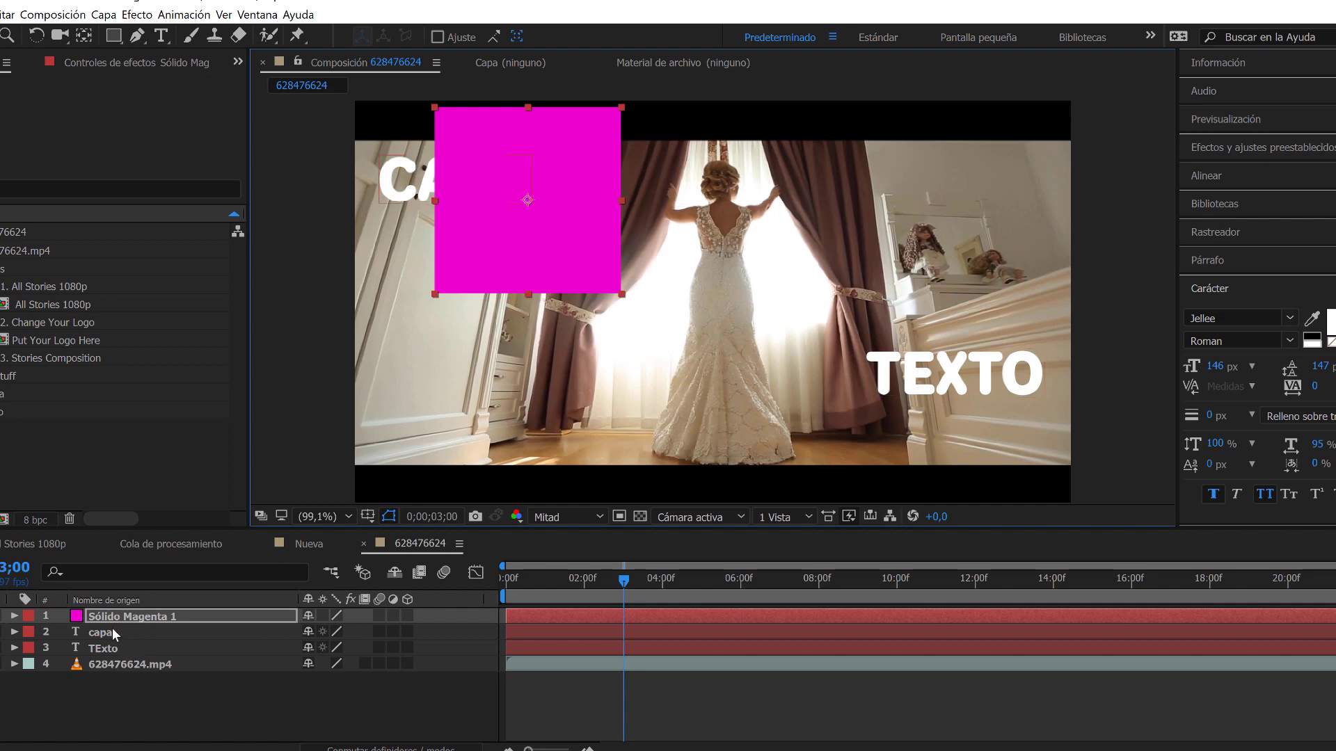
# Try stacking the capa text layer above the magenta solid, and return the solid to the top of the layer order.
pyautogui.moveTo(109, 629); pyautogui.dragTo(109, 615)
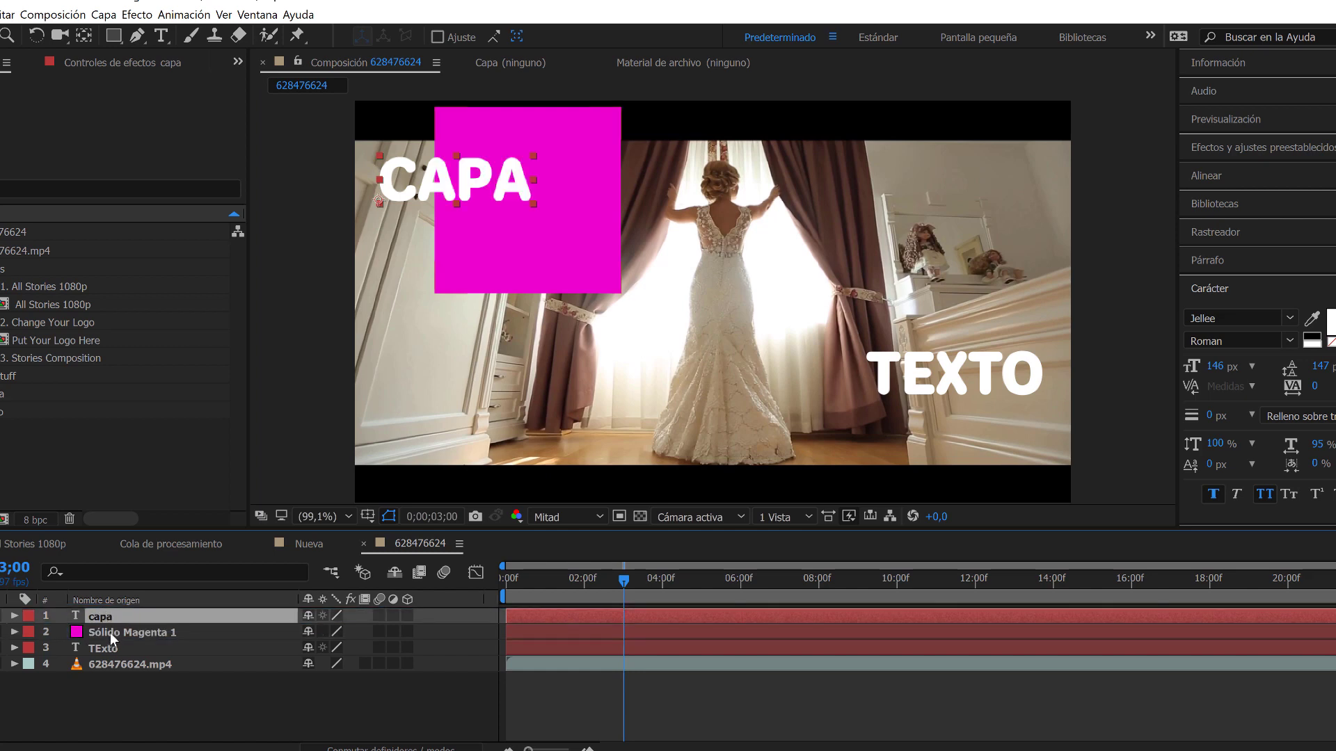
pyautogui.click(110, 632)
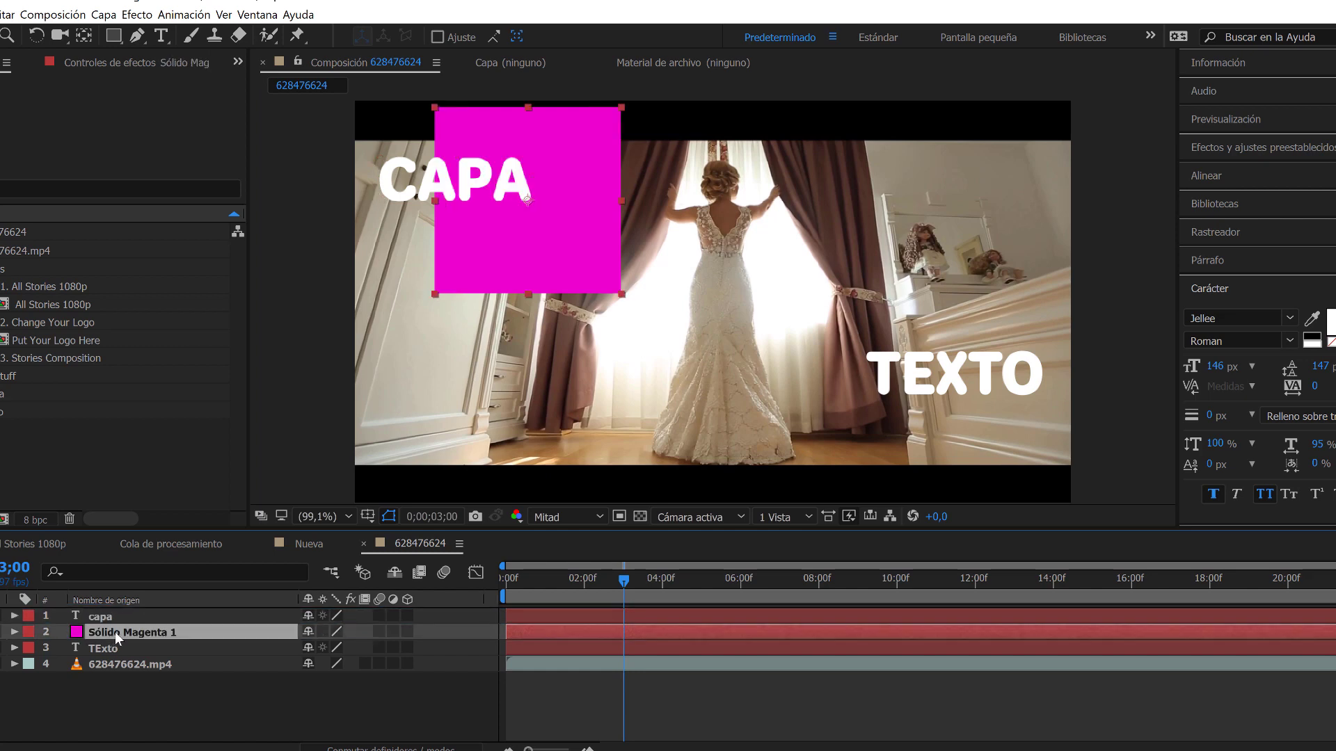
pyautogui.moveTo(105, 632); pyautogui.dragTo(106, 619)
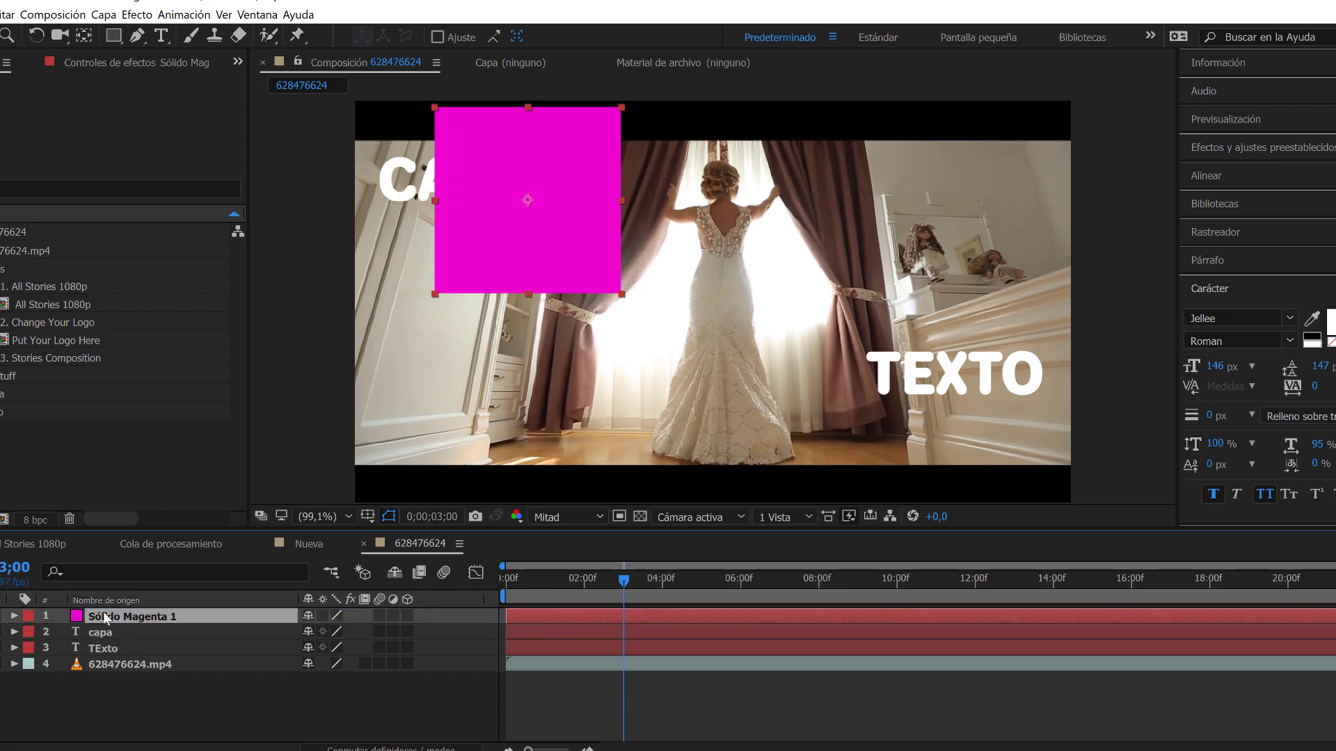
pyautogui.click(415, 293)
# Add a new shape layer and set the shape fill colour to yellow-green D8FF00.
pyautogui.click(111, 17)
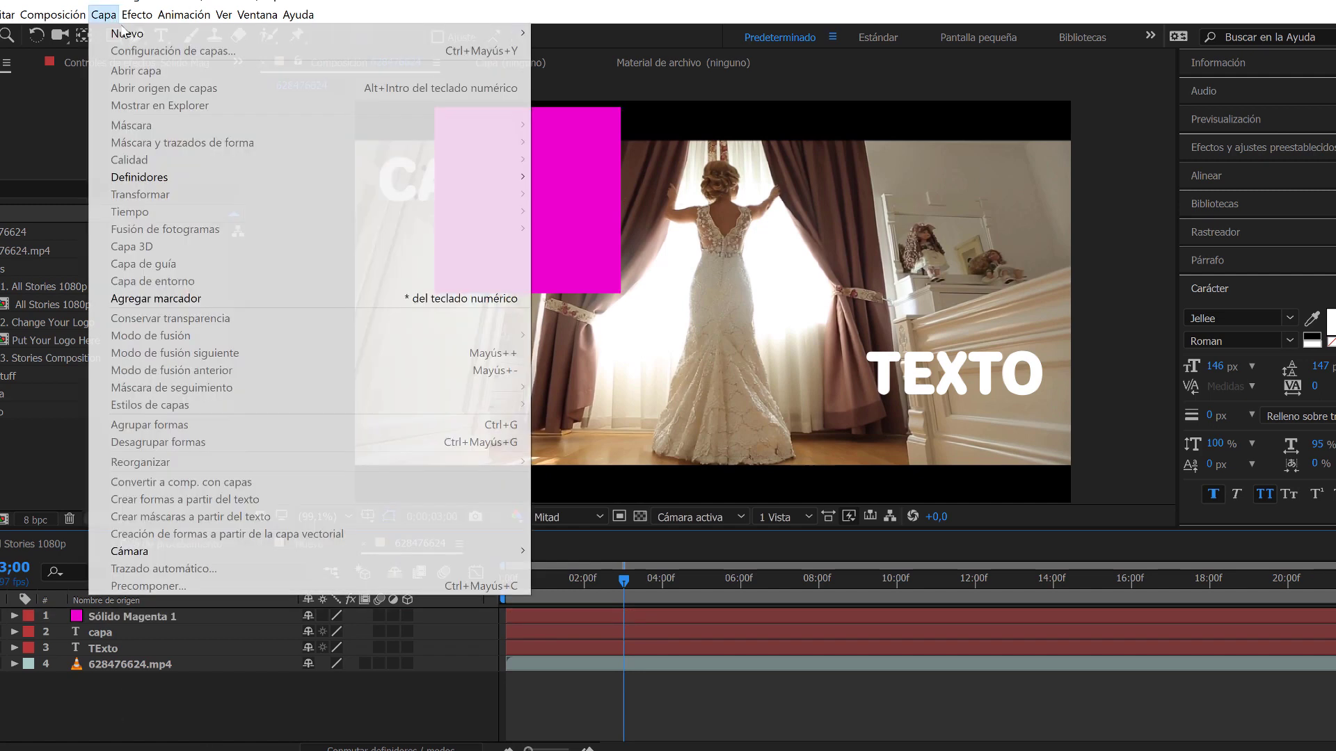
pyautogui.moveTo(459, 35)
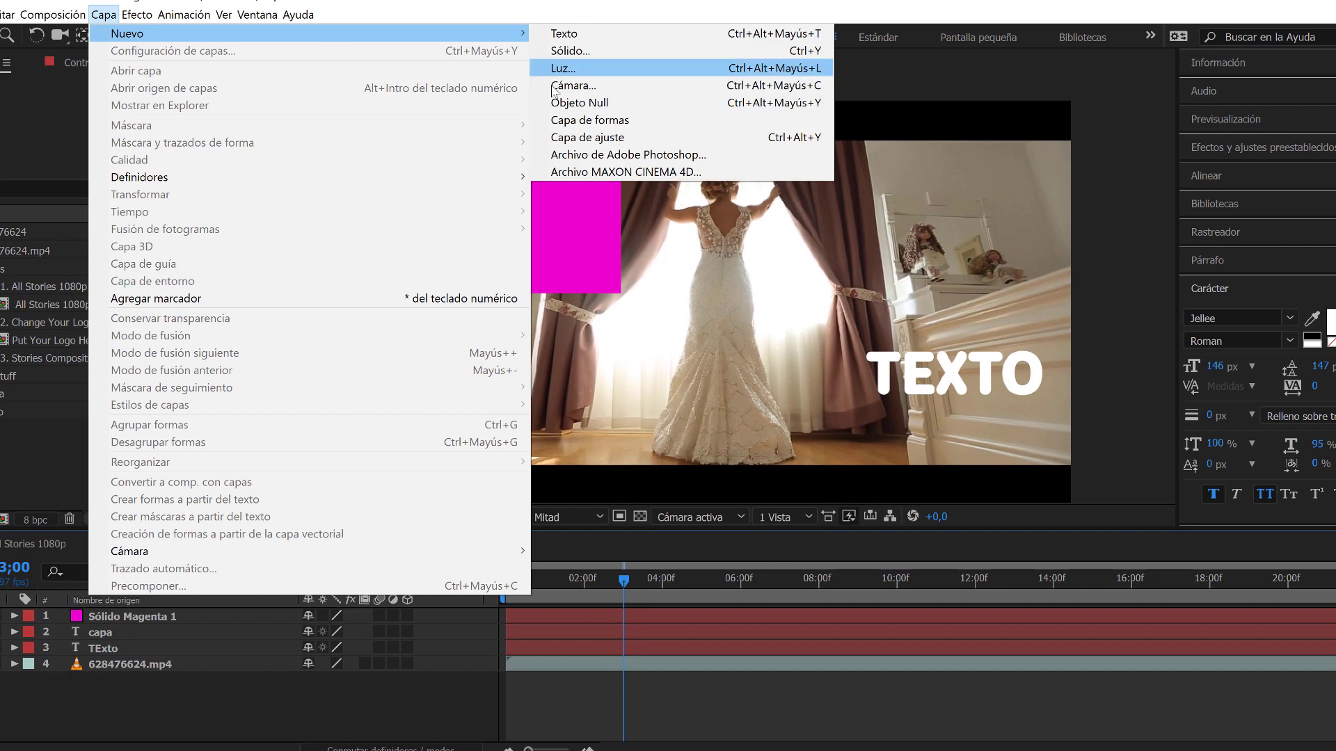
pyautogui.click(570, 125)
pyautogui.press('q')
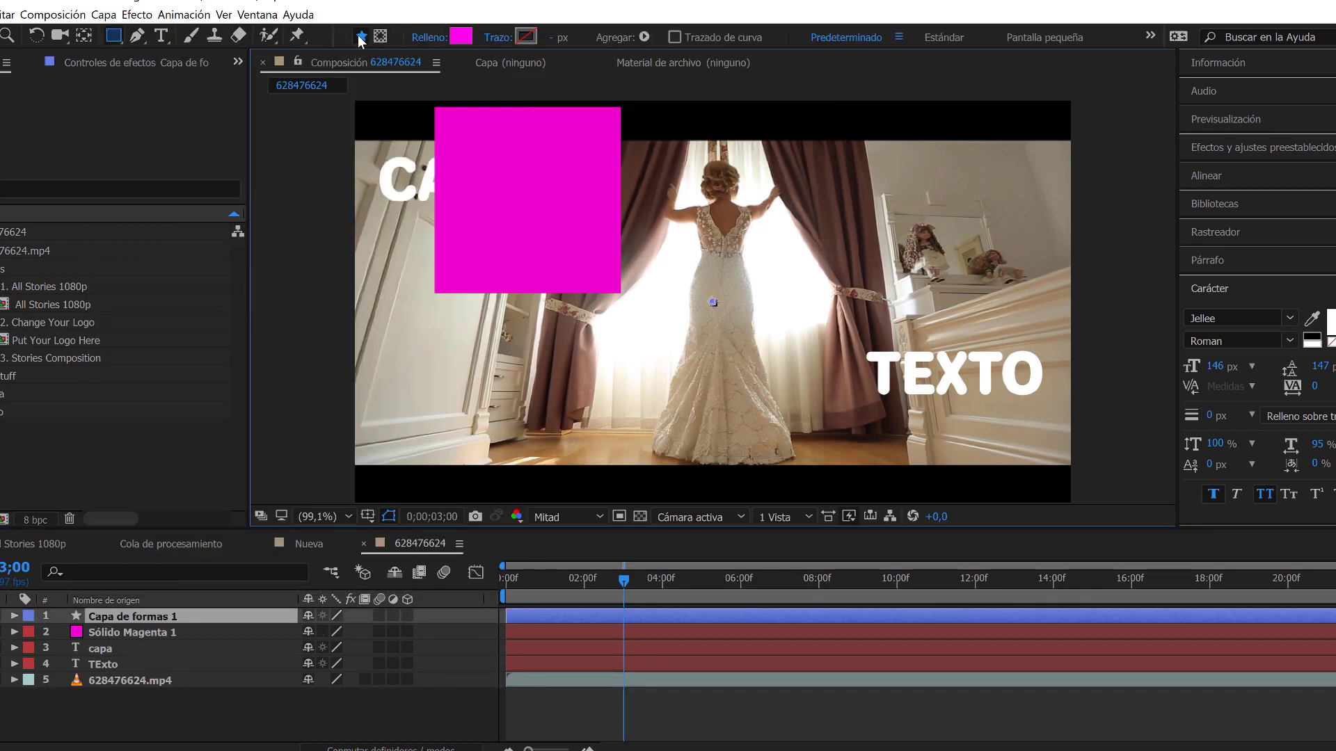
pyautogui.click(430, 37)
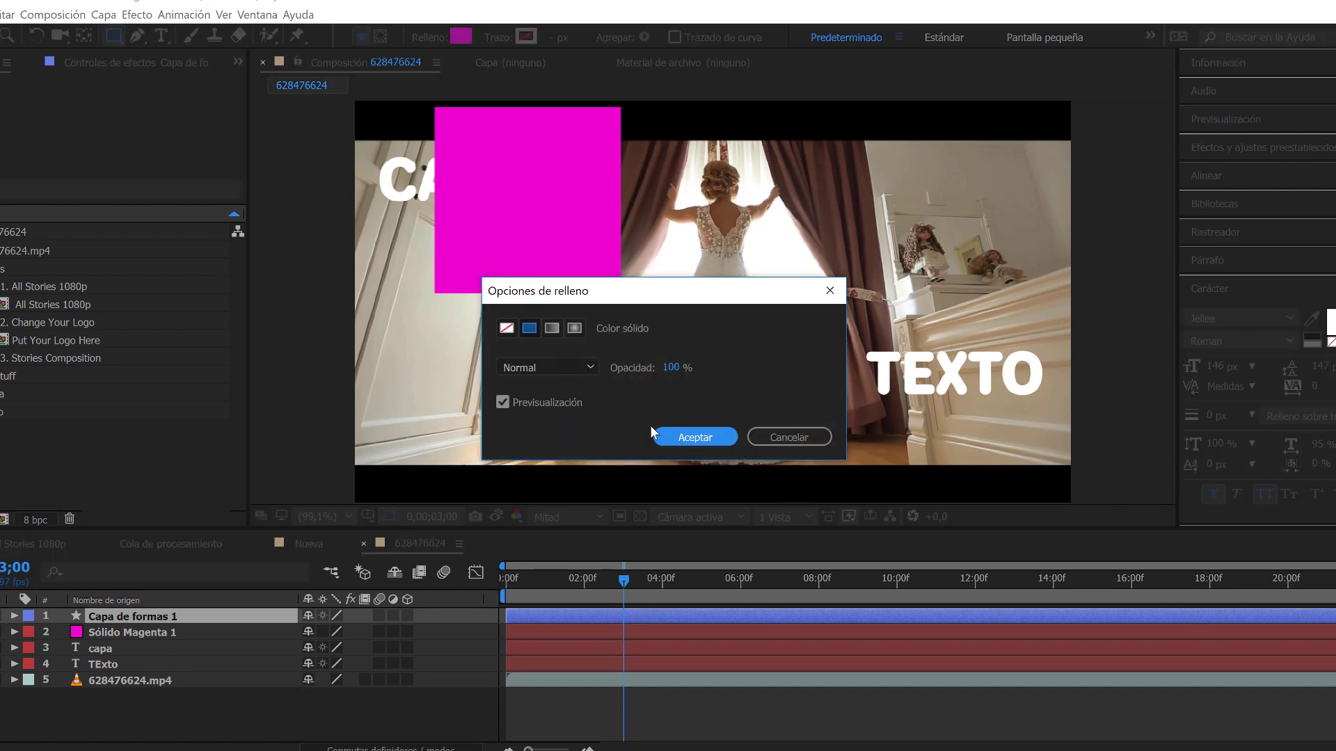
pyautogui.click(461, 38)
pyautogui.moveTo(951, 355); pyautogui.dragTo(951, 394)
pyautogui.click(897, 250)
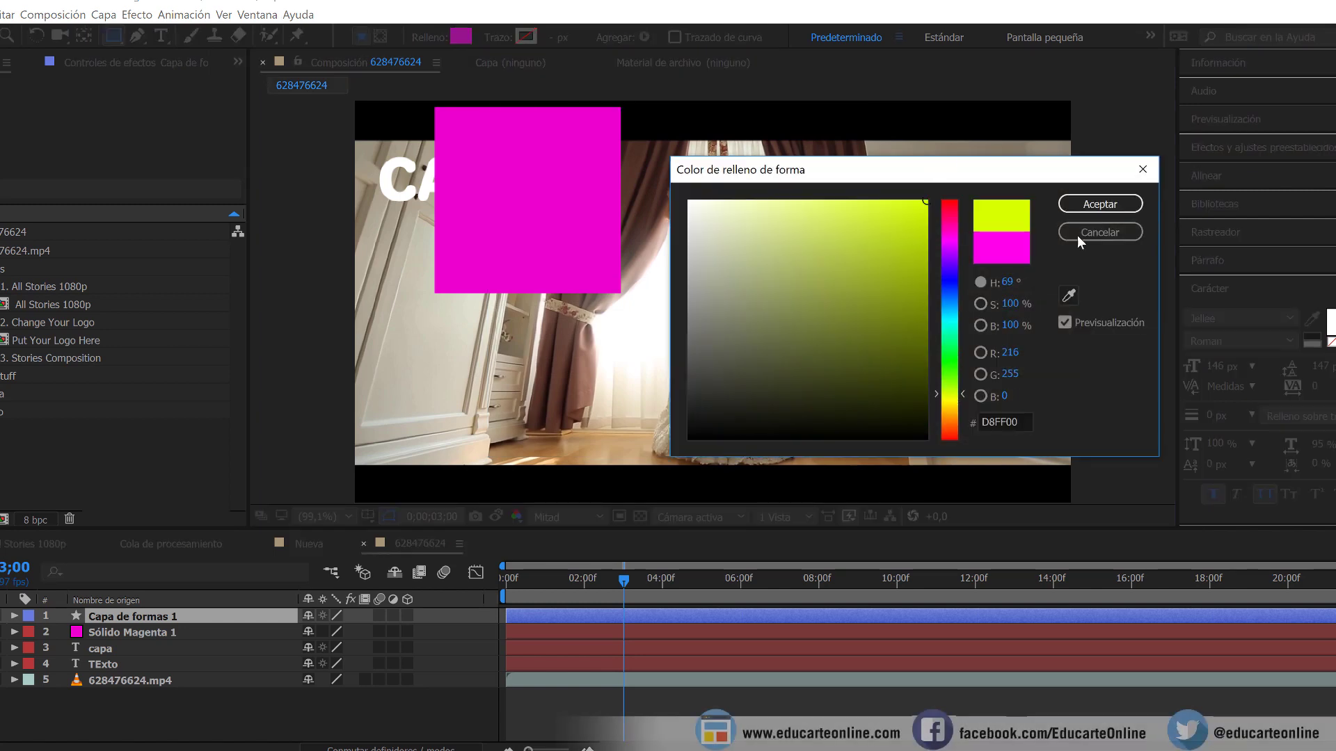
pyautogui.click(1099, 204)
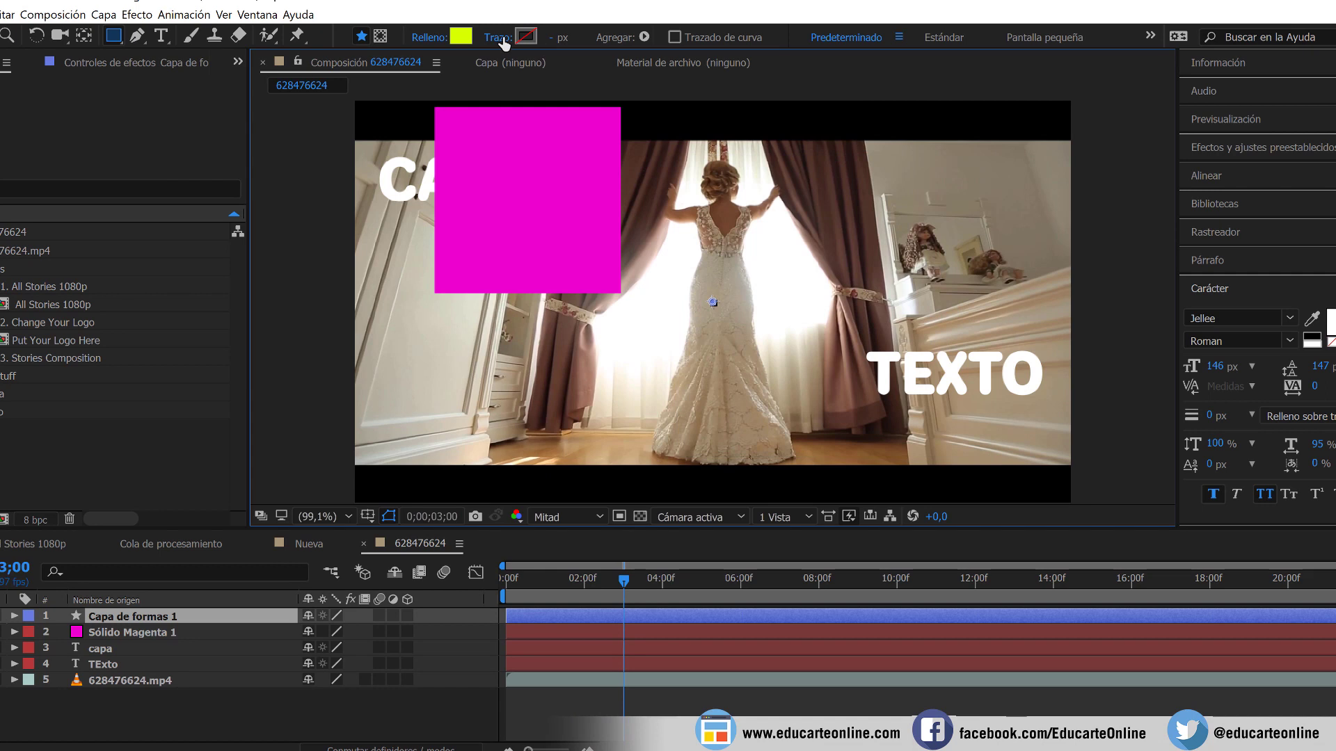
# Set the shape stroke to a solid colour and draw a rectangle above the word TEXTO on the shape layer.
pyautogui.click(501, 38)
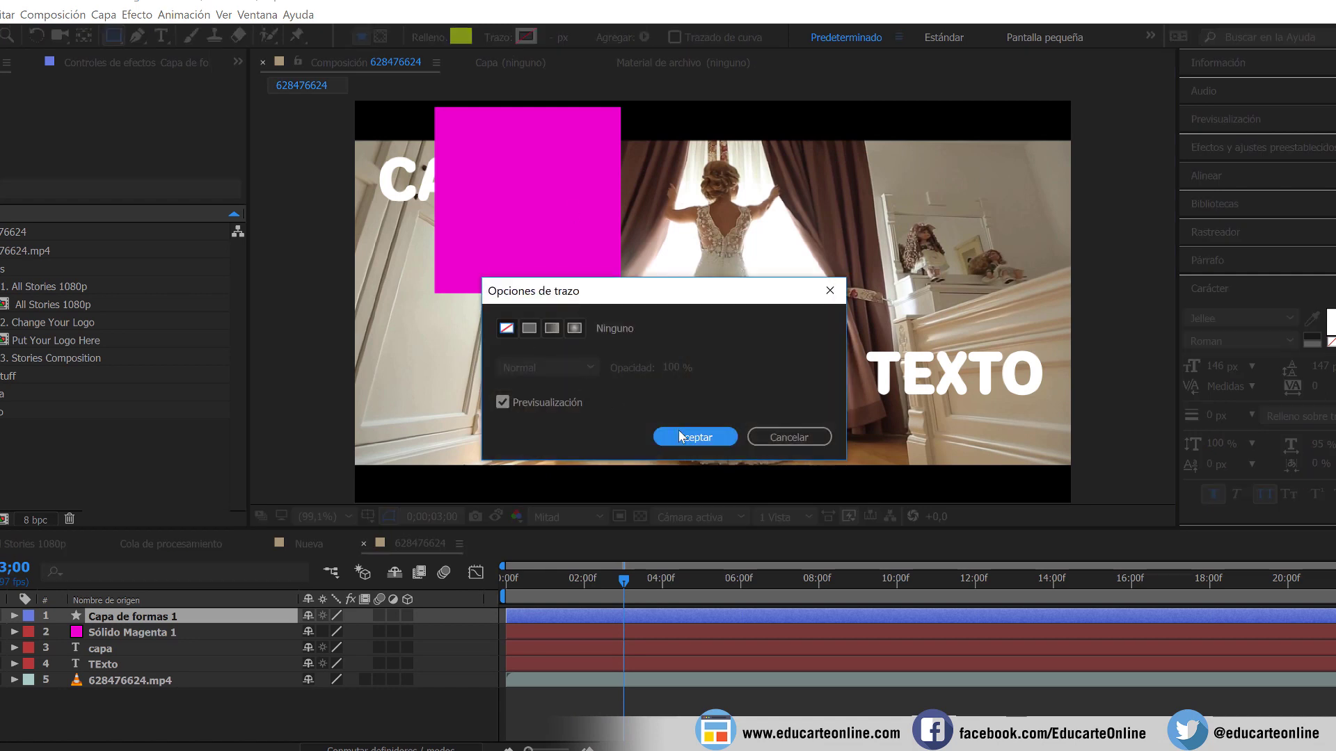
pyautogui.click(530, 329)
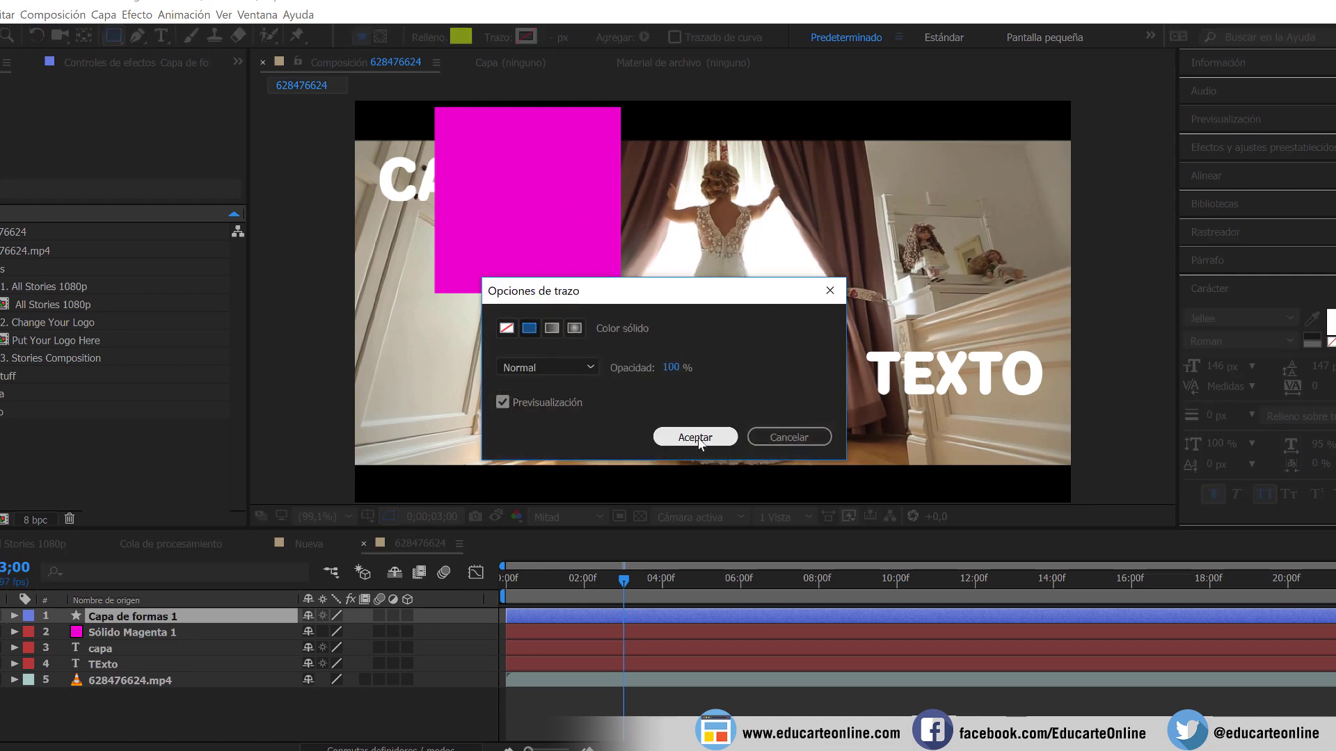
pyautogui.click(695, 437)
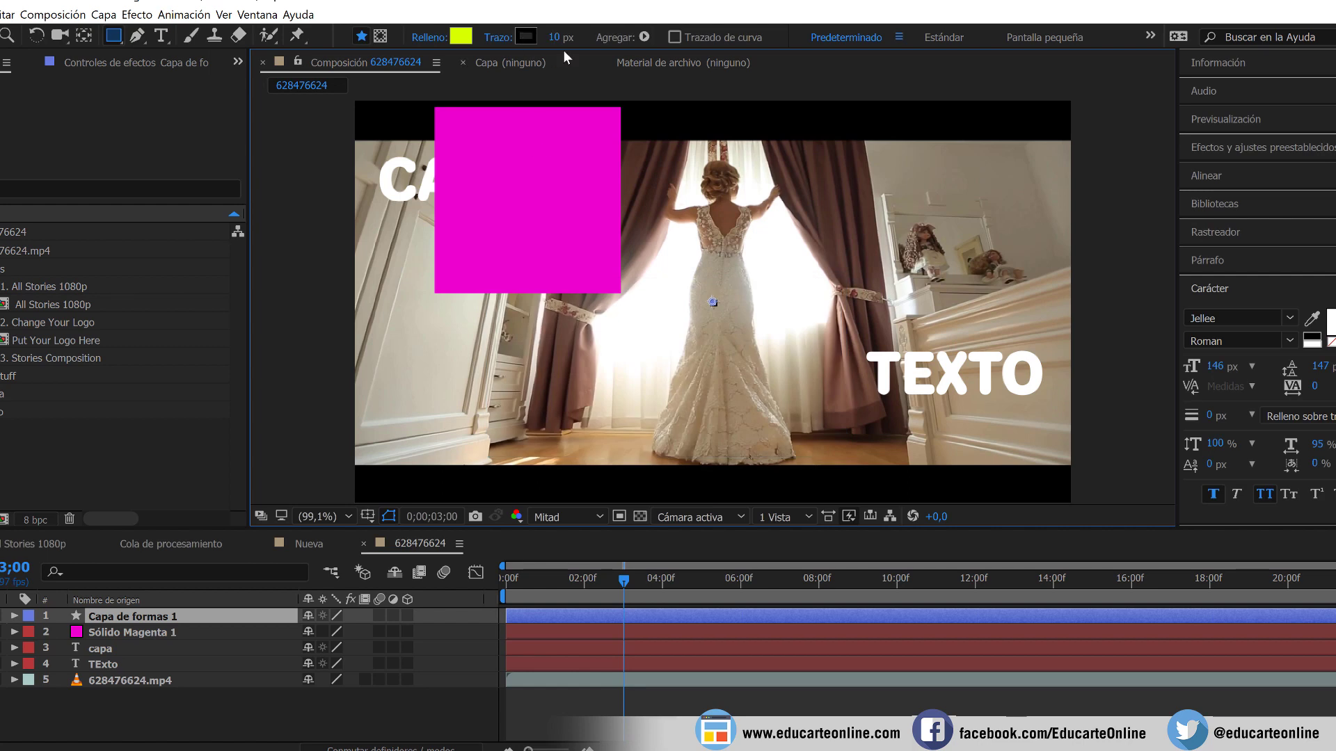
pyautogui.moveTo(816, 186); pyautogui.dragTo(994, 318)
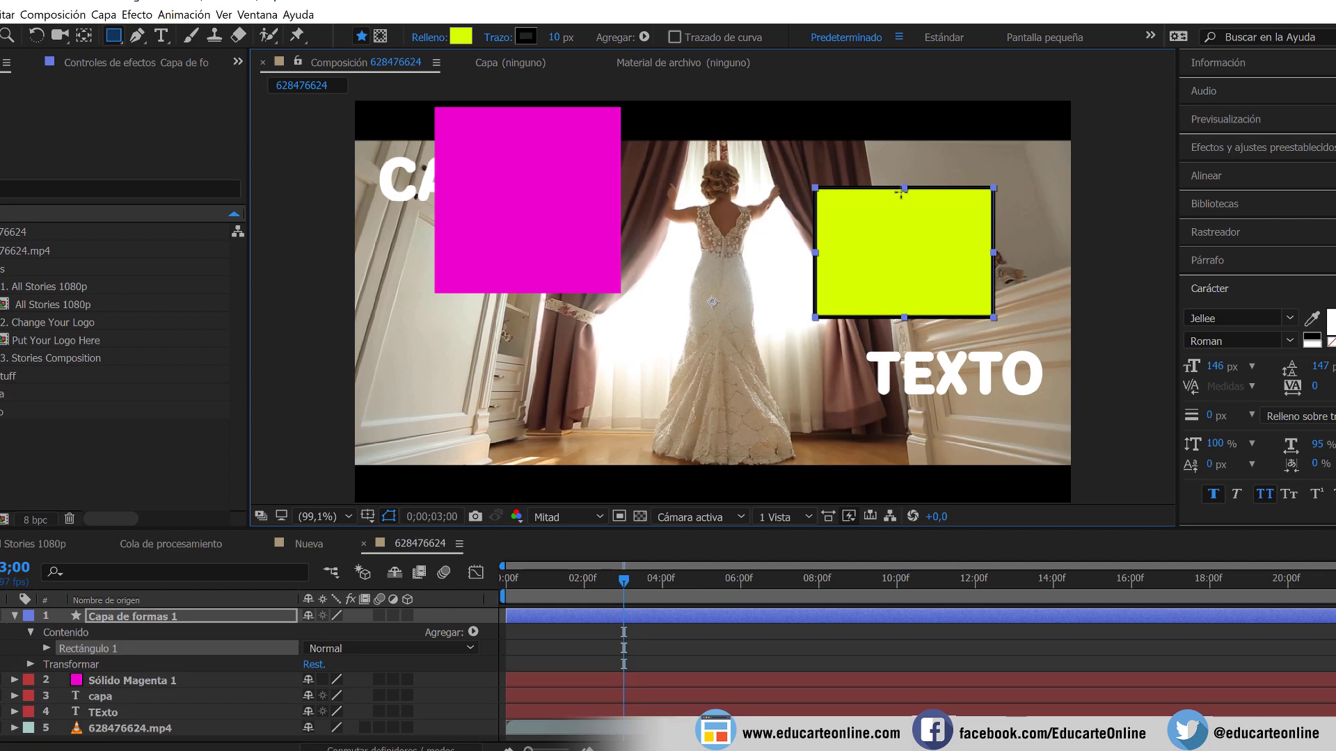
pyautogui.click(14, 616)
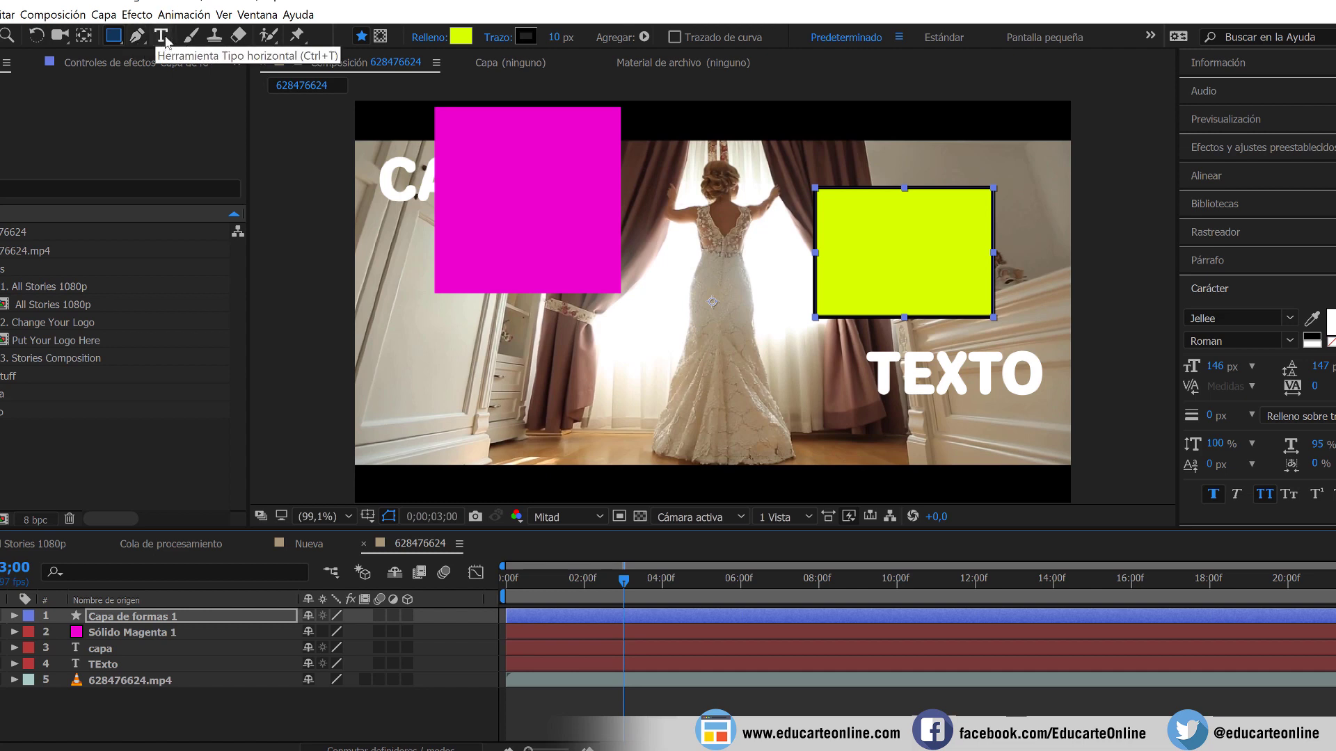
# Draw a large star below the magenta square on the same shape layer, and collapse the layer's contents.
pyautogui.click(118, 37)
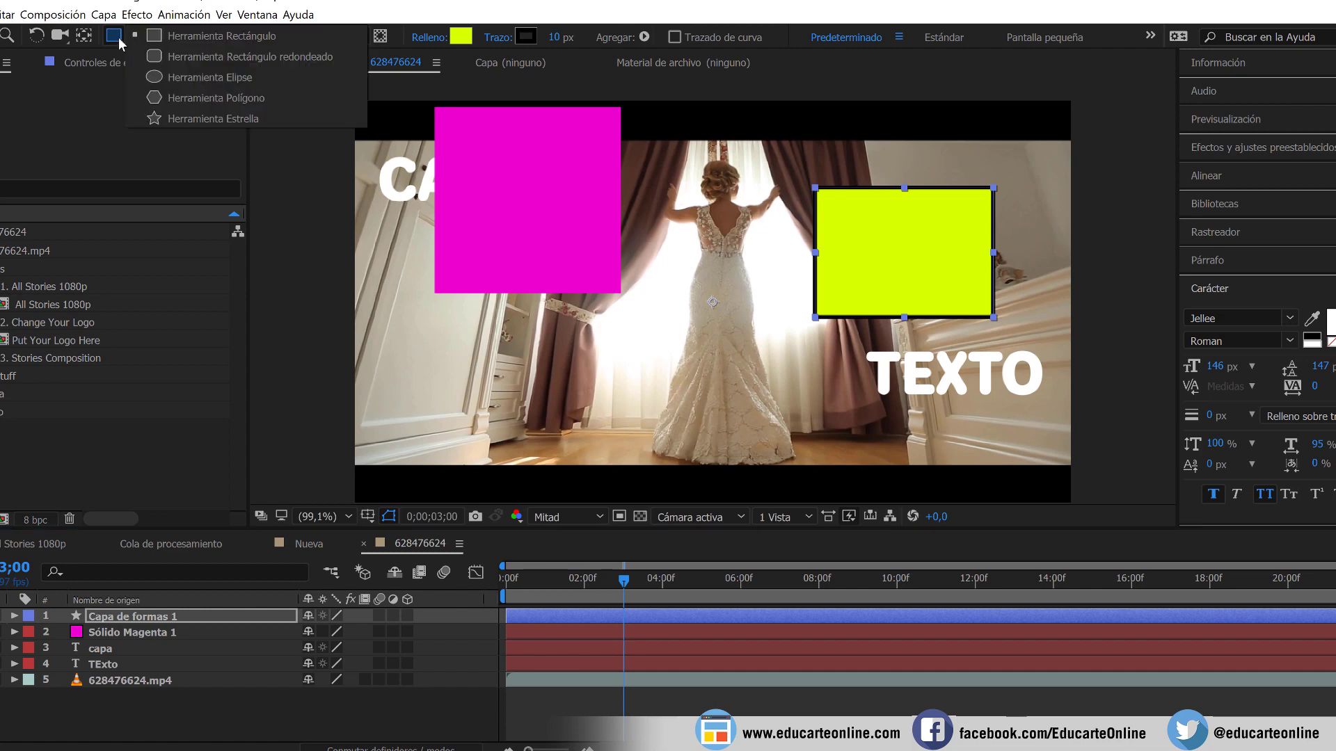
pyautogui.click(175, 117)
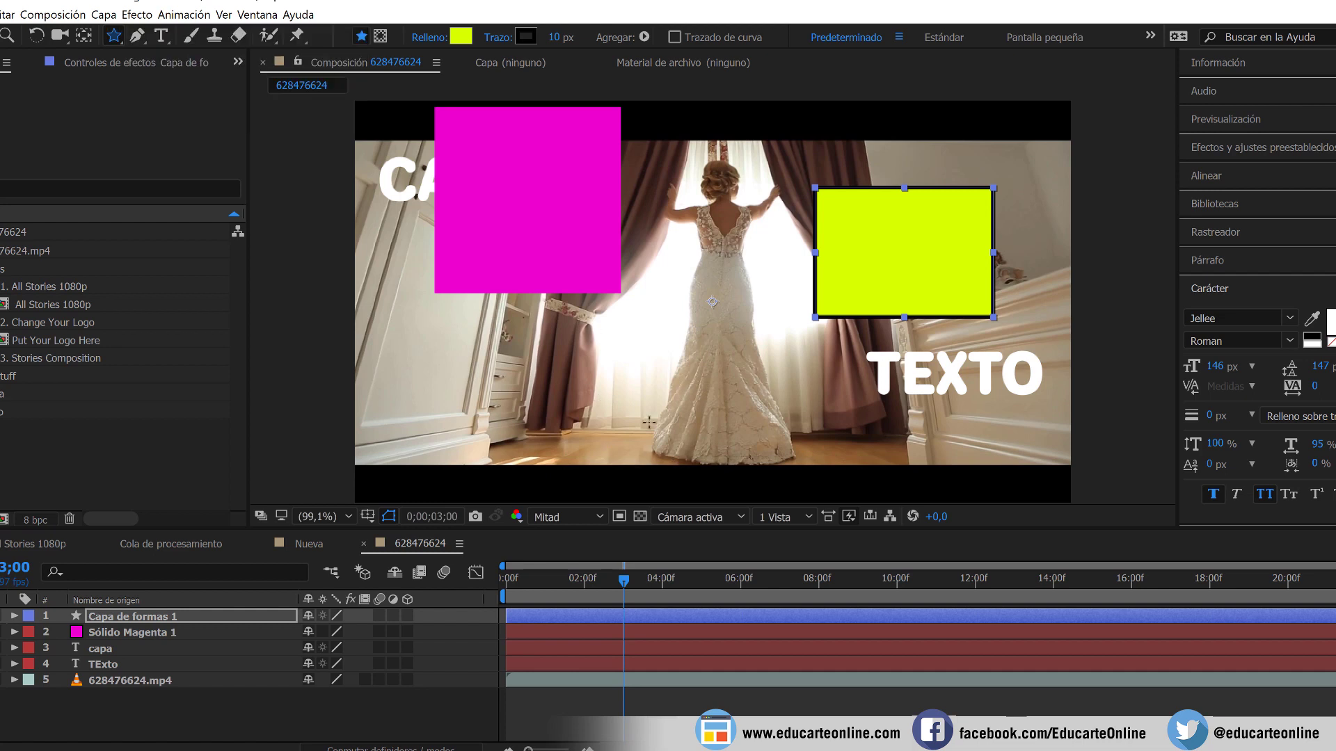
pyautogui.moveTo(601, 399); pyautogui.dragTo(699, 451)
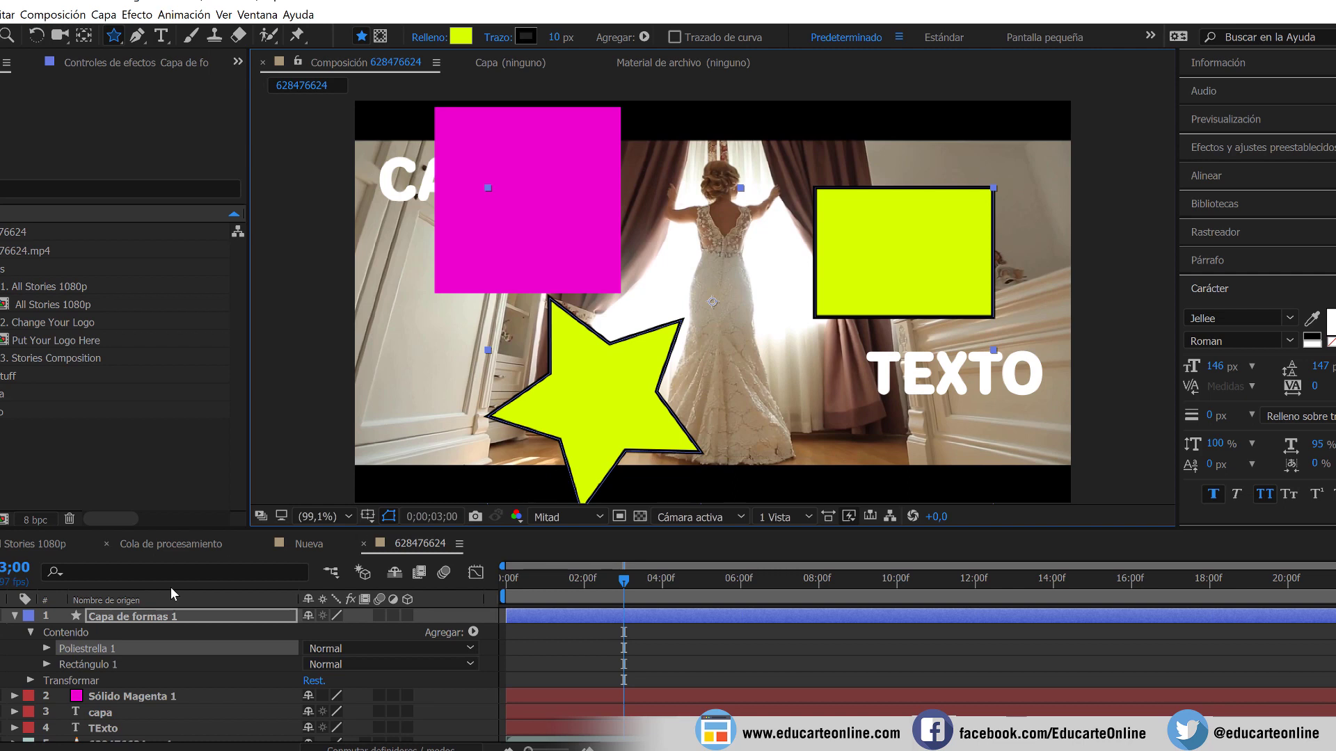
pyautogui.click(15, 618)
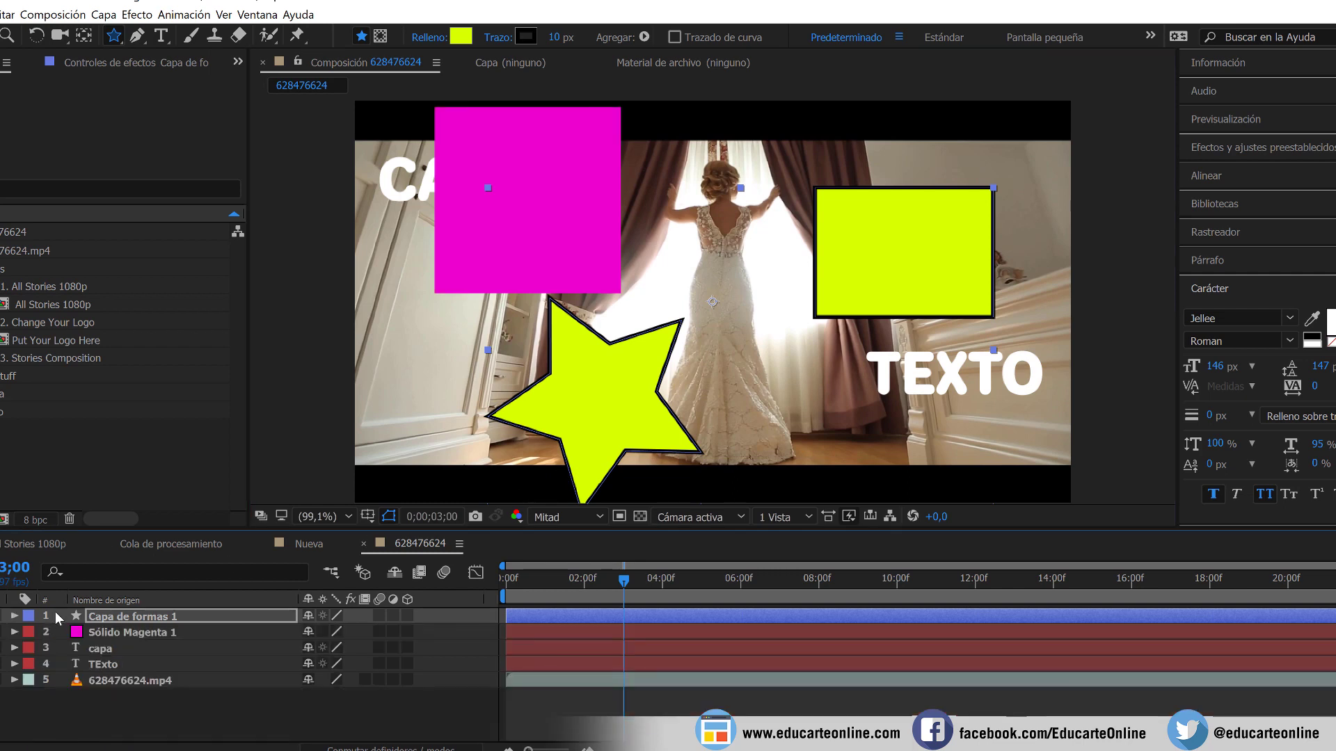
# Stagger the layer starts: TExto at about 3.5 s, capa about 5.3 s, the magenta solid about 7 s and the shape layer about 8 s.
pyautogui.click(113, 633)
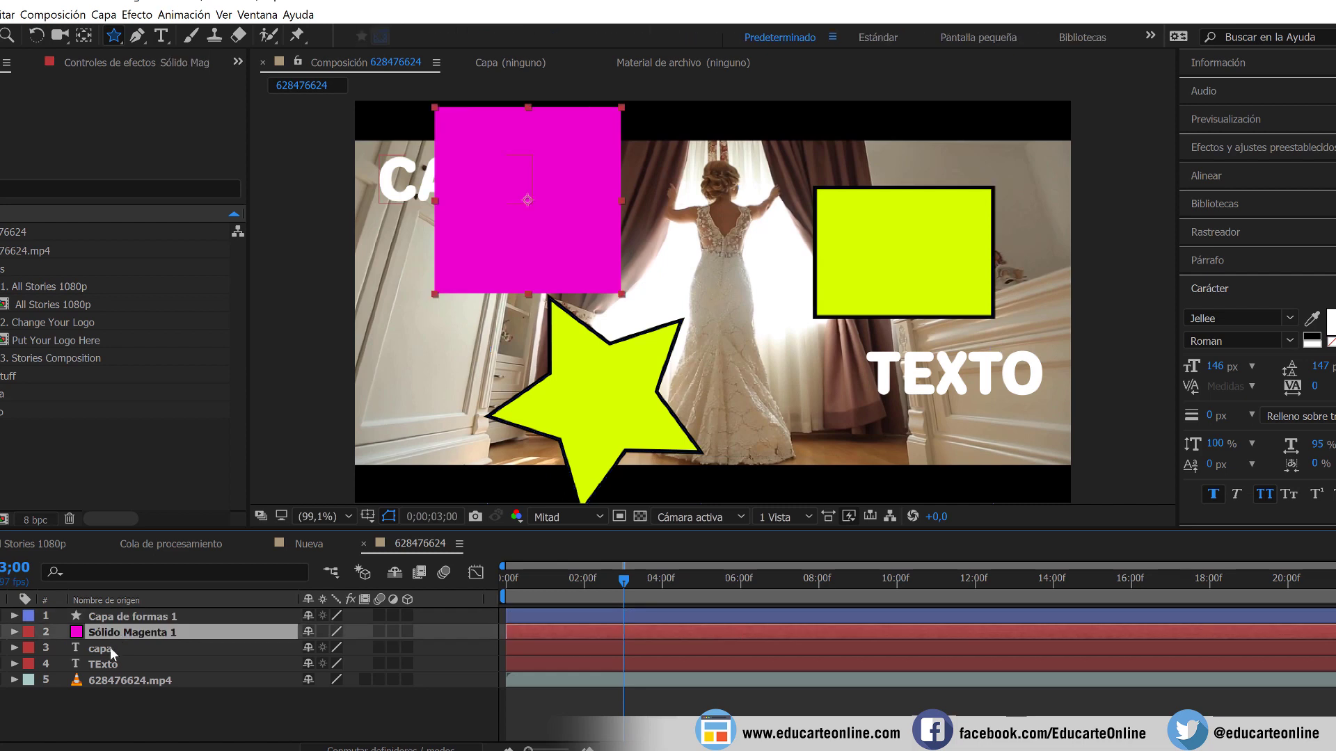
pyautogui.click(110, 648)
pyautogui.click(110, 680)
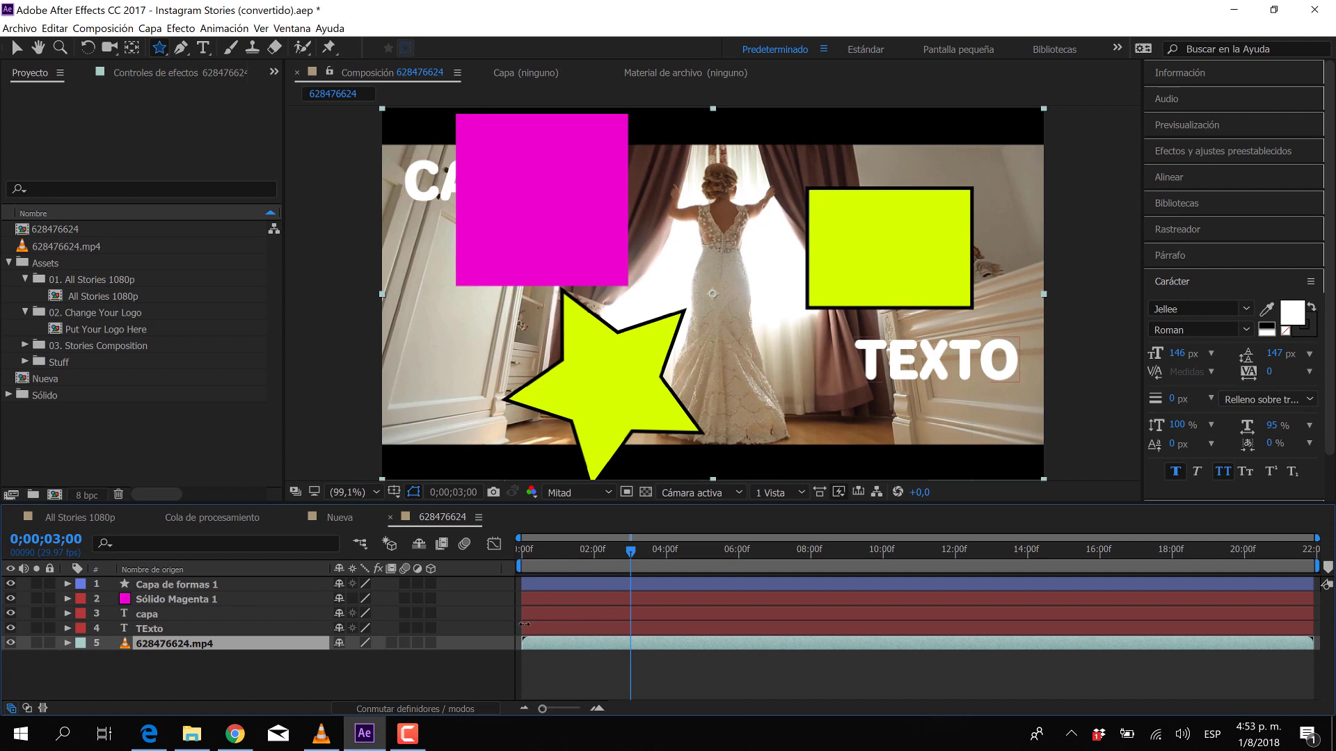
pyautogui.moveTo(525, 627); pyautogui.dragTo(648, 632)
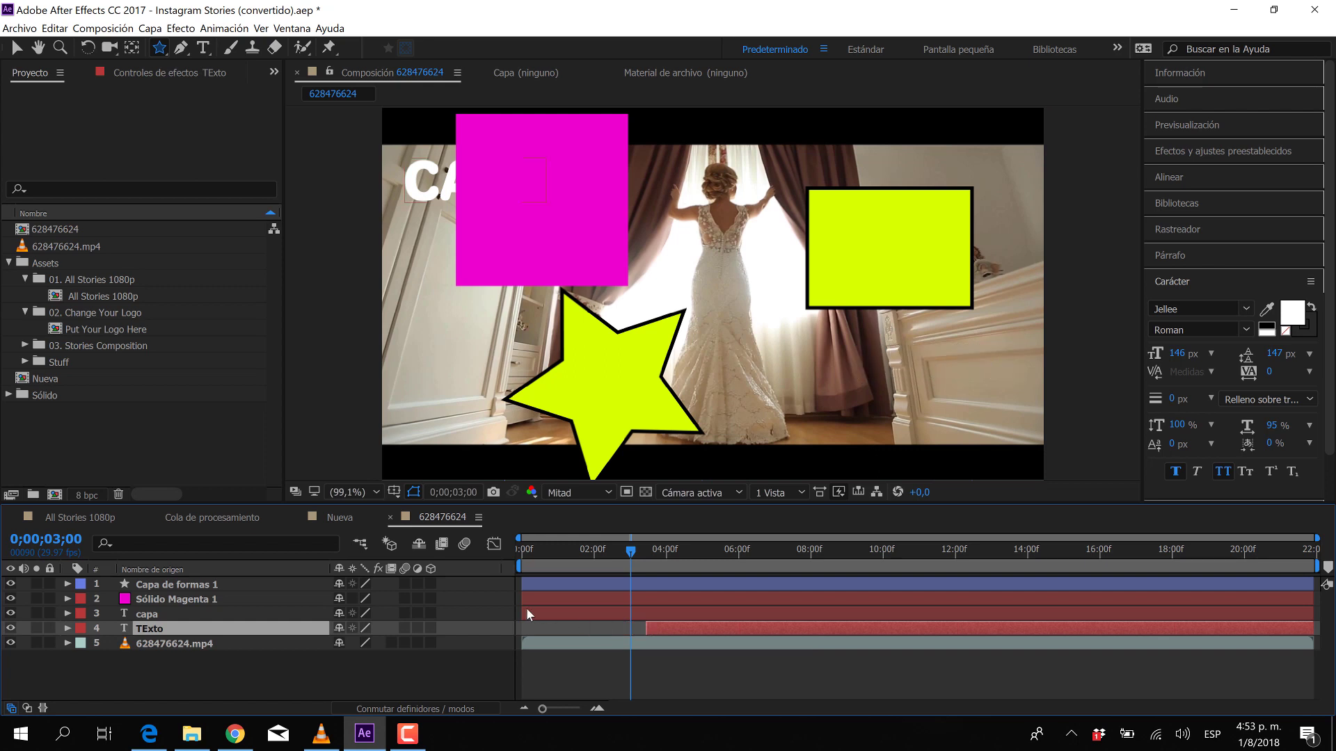
pyautogui.moveTo(525, 610); pyautogui.dragTo(712, 612)
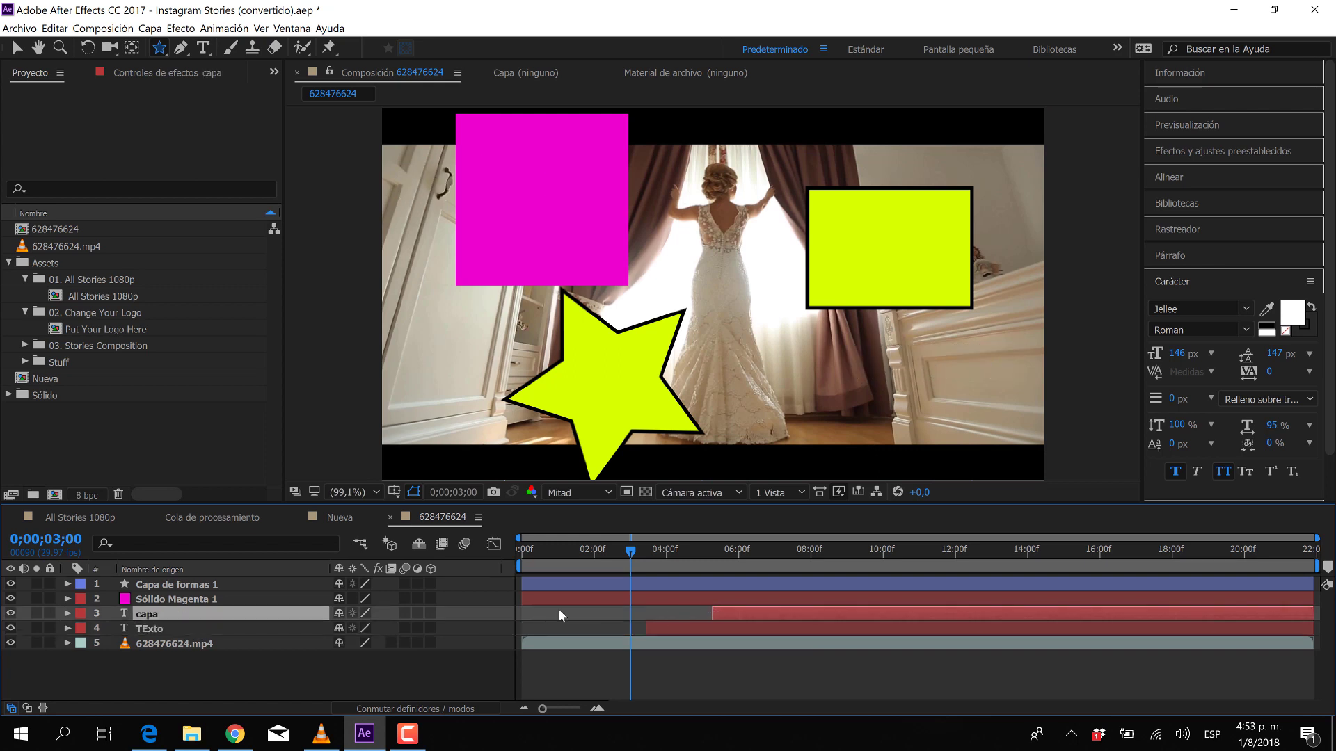
pyautogui.moveTo(523, 596); pyautogui.dragTo(773, 597)
pyautogui.moveTo(523, 583); pyautogui.dragTo(809, 584)
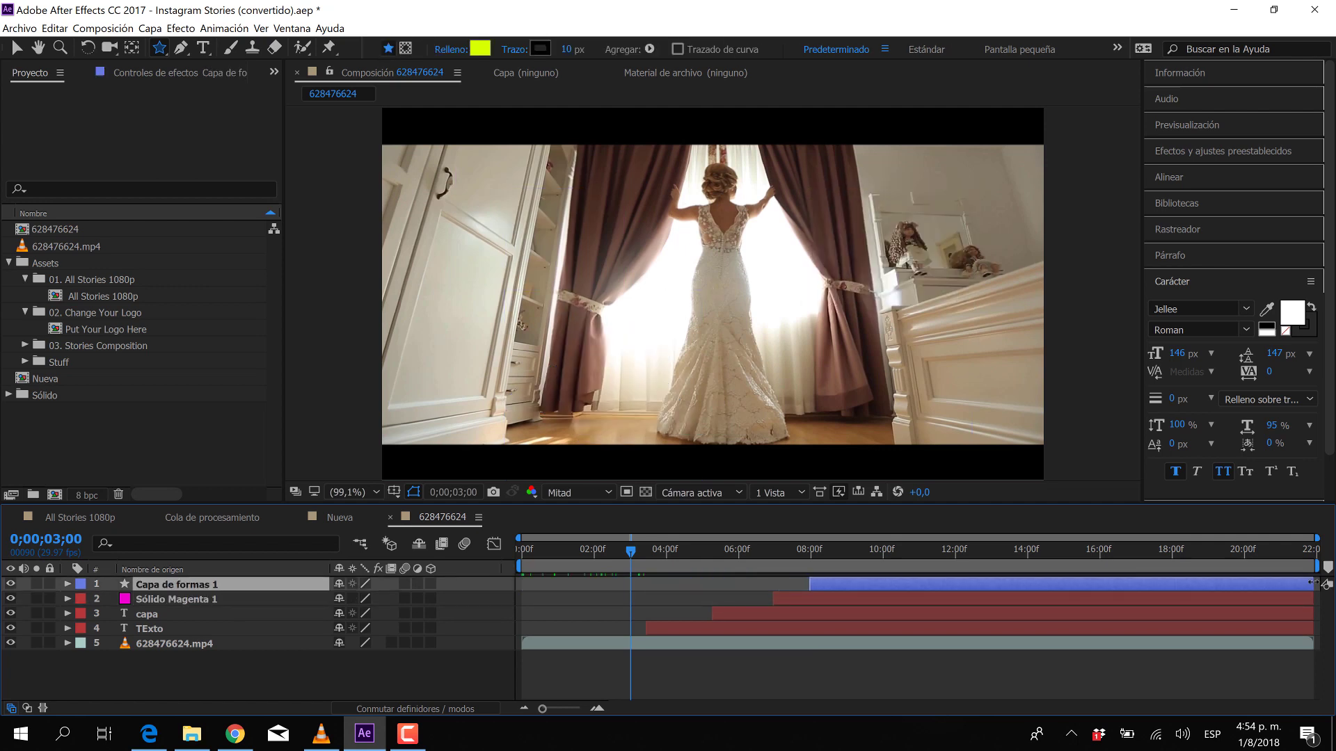
# Trim the layer ends: shape layer at about 20 s, magenta solid about 18 s, capa about 19.7 s and TExto about 15 s.
pyautogui.moveTo(1244, 582); pyautogui.dragTo(1178, 597)
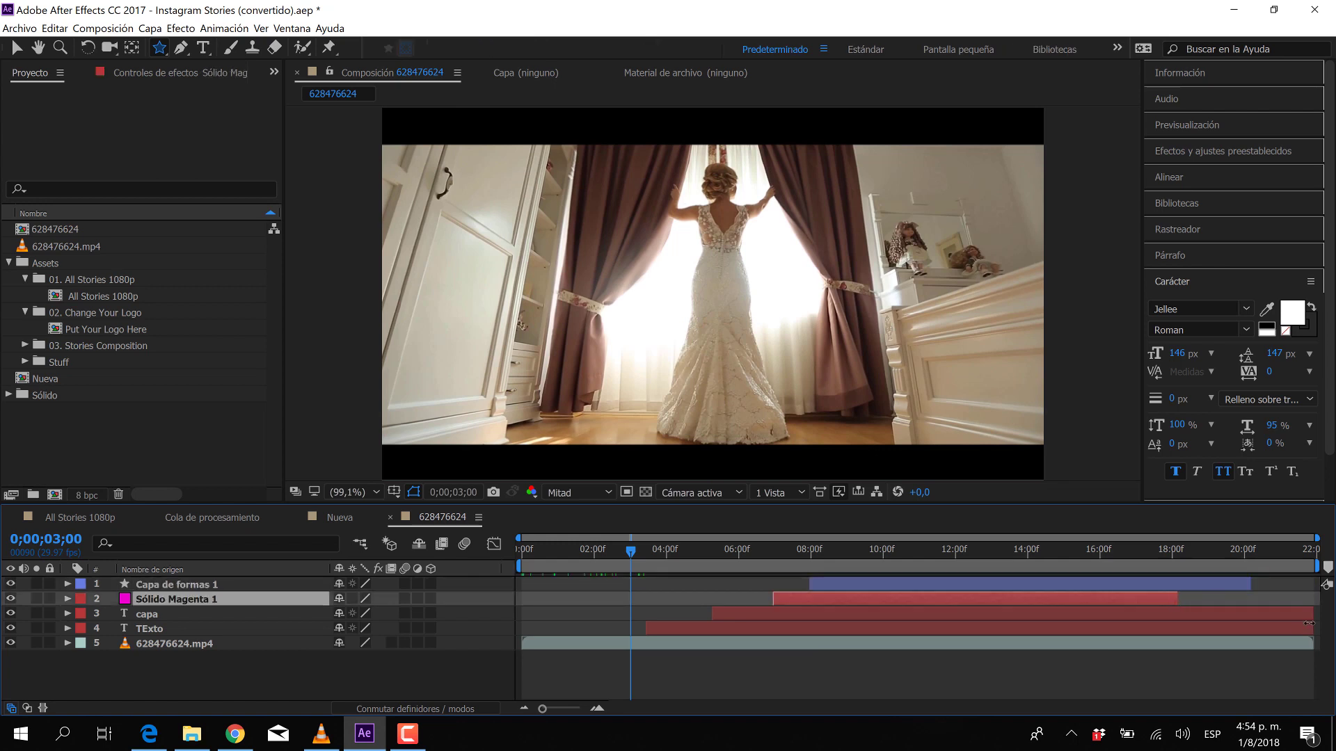
pyautogui.moveTo(1312, 613); pyautogui.dragTo(1071, 629)
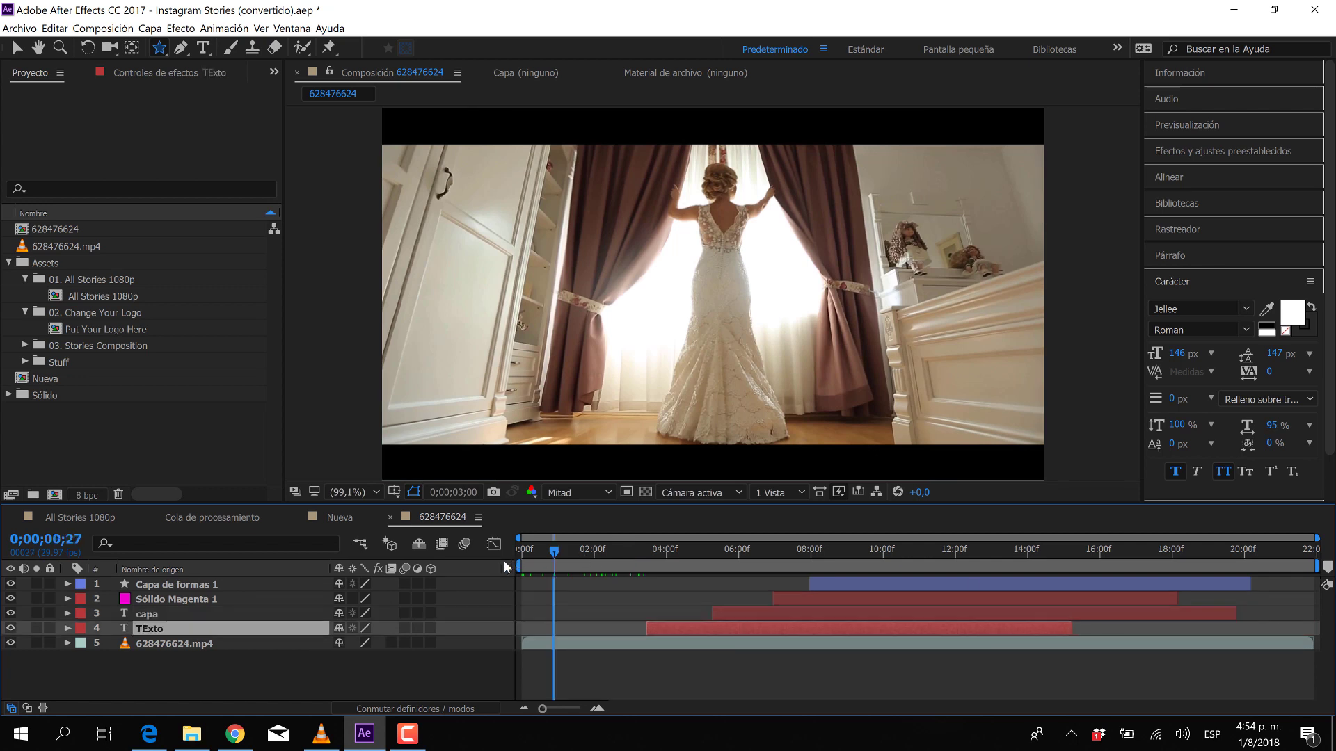
# Preview the composition from its beginning to check when each text, solid and shape layer appears and disappears.
pyautogui.press('Home')
pyautogui.moveTo(522, 562); pyautogui.dragTo(588, 565)
pyautogui.click(227, 645)
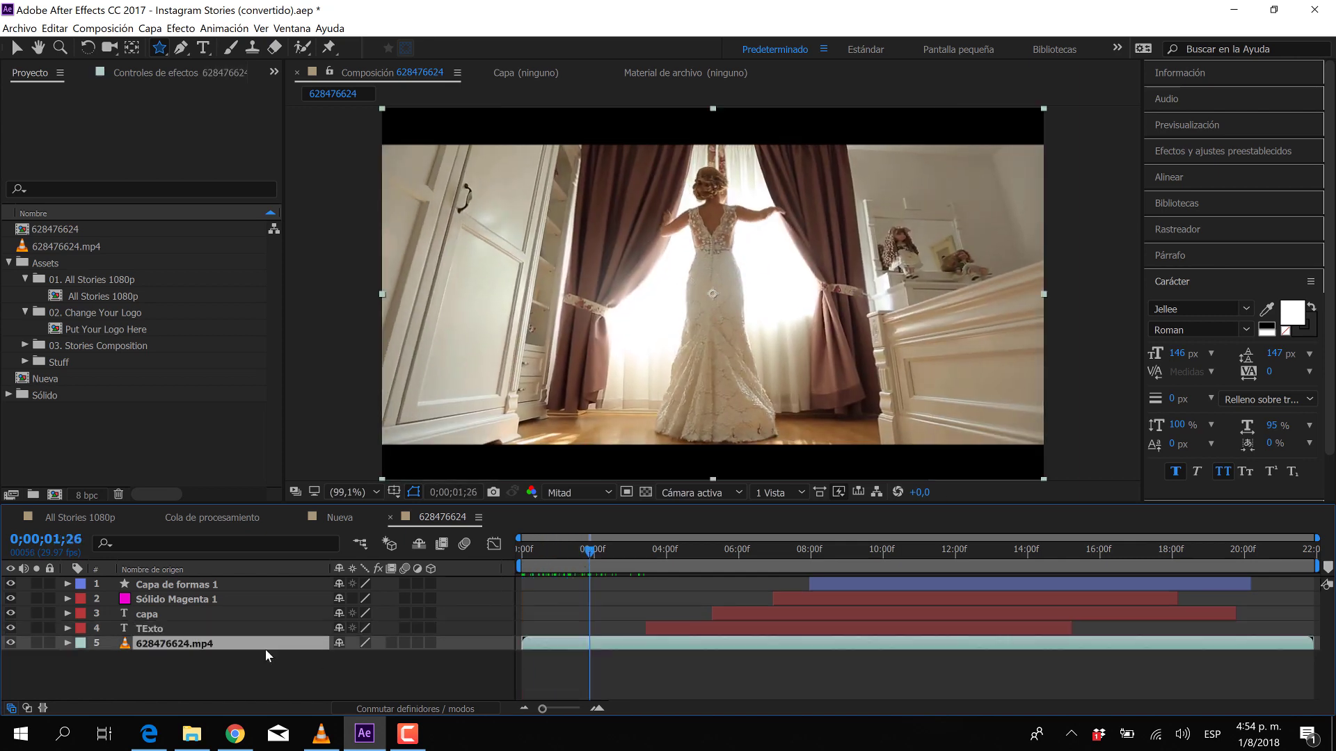
pyautogui.moveTo(587, 548); pyautogui.dragTo(652, 561)
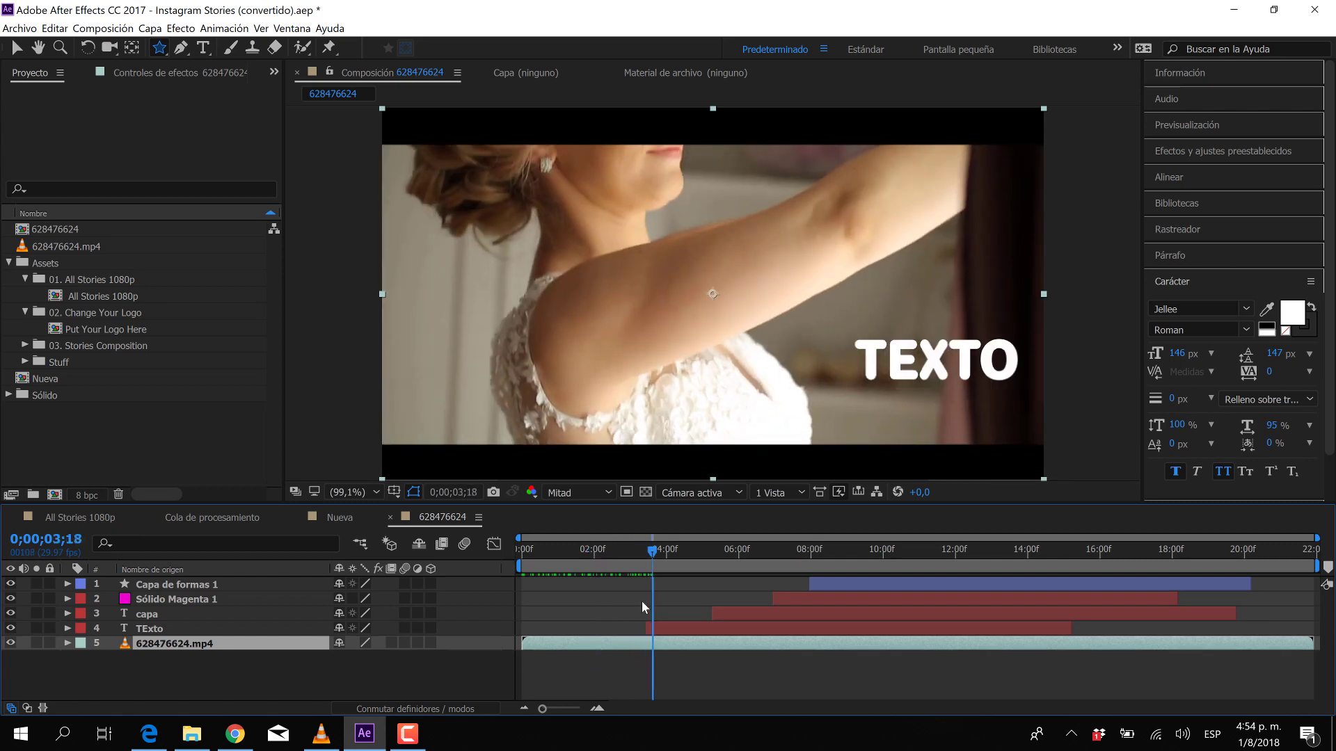
pyautogui.click(209, 629)
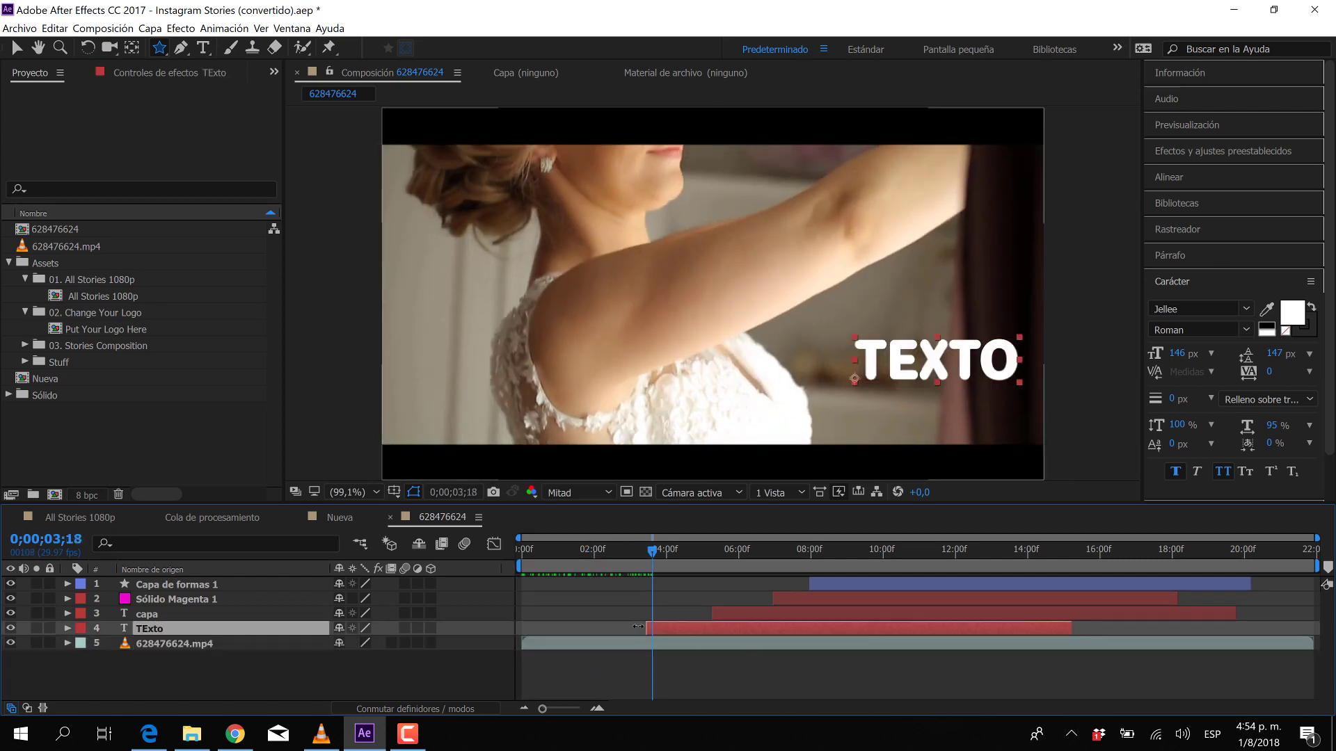
pyautogui.press('space')
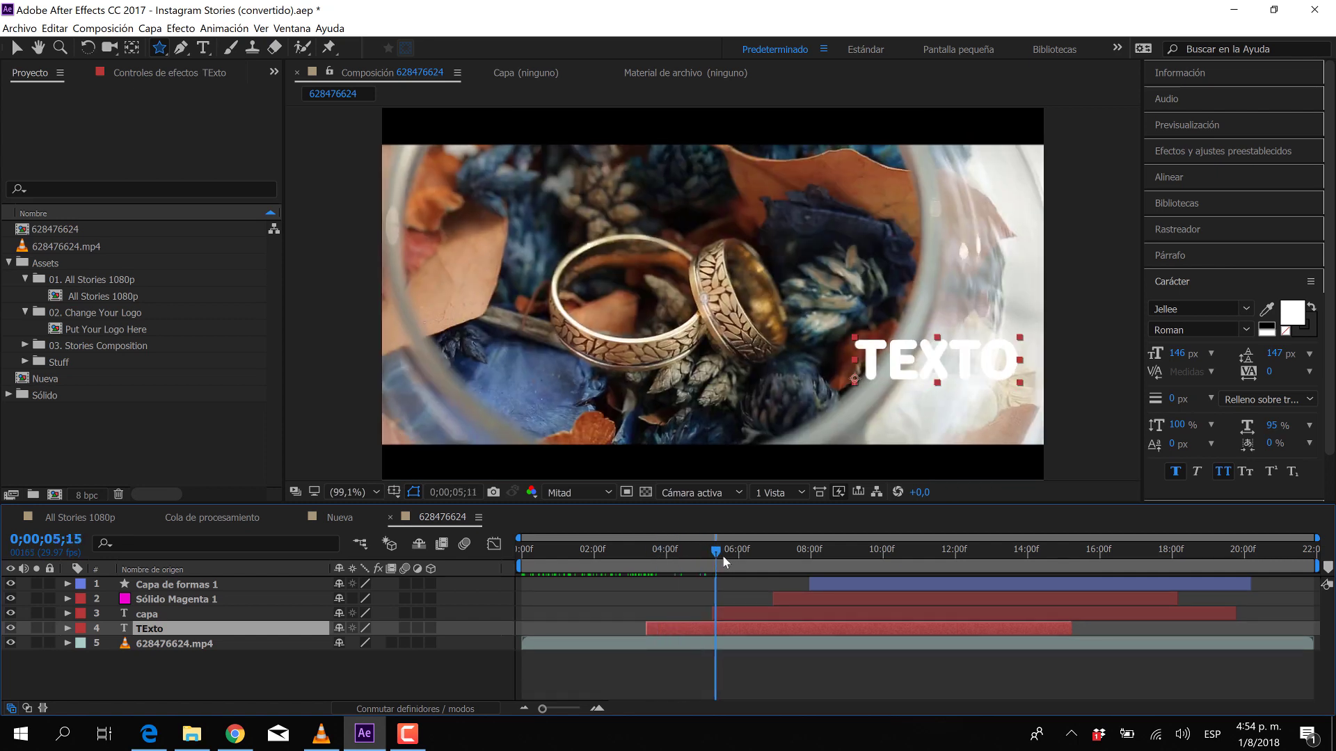
pyautogui.press('space')
pyautogui.click(720, 614)
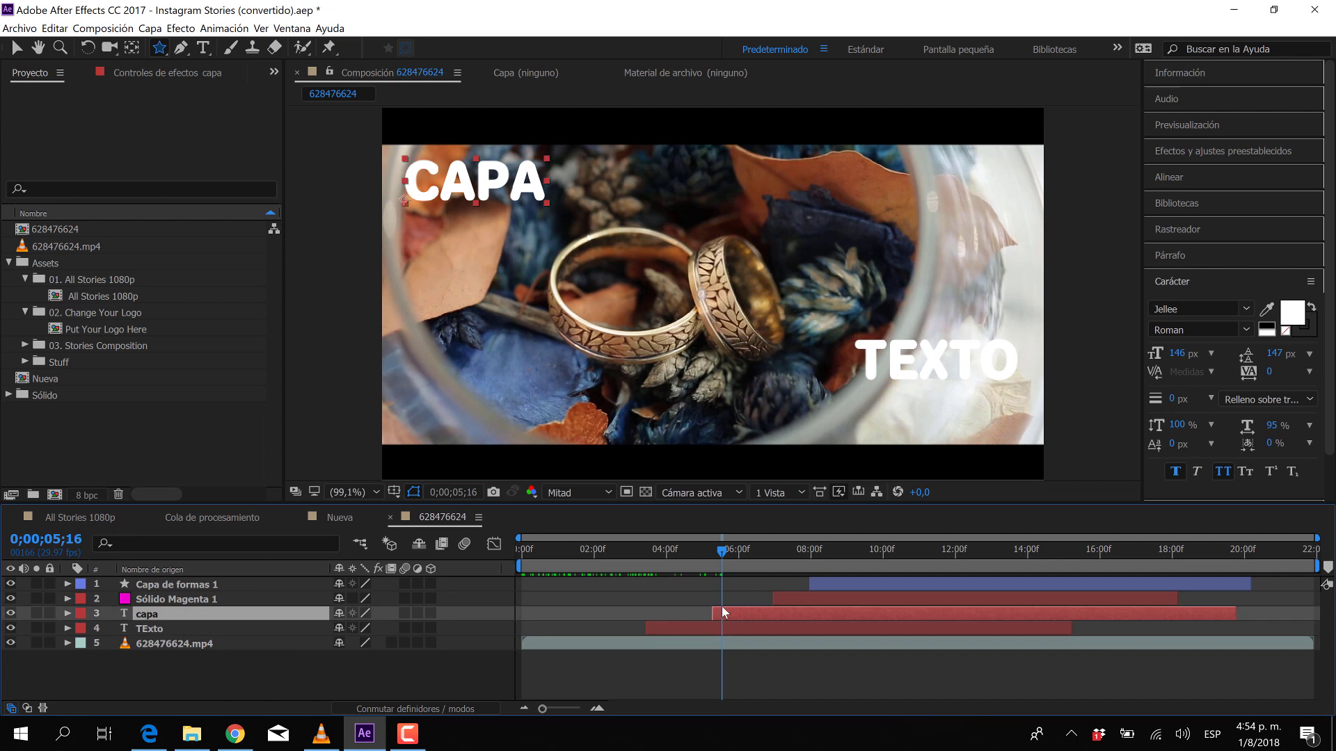
pyautogui.moveTo(722, 553); pyautogui.dragTo(784, 565)
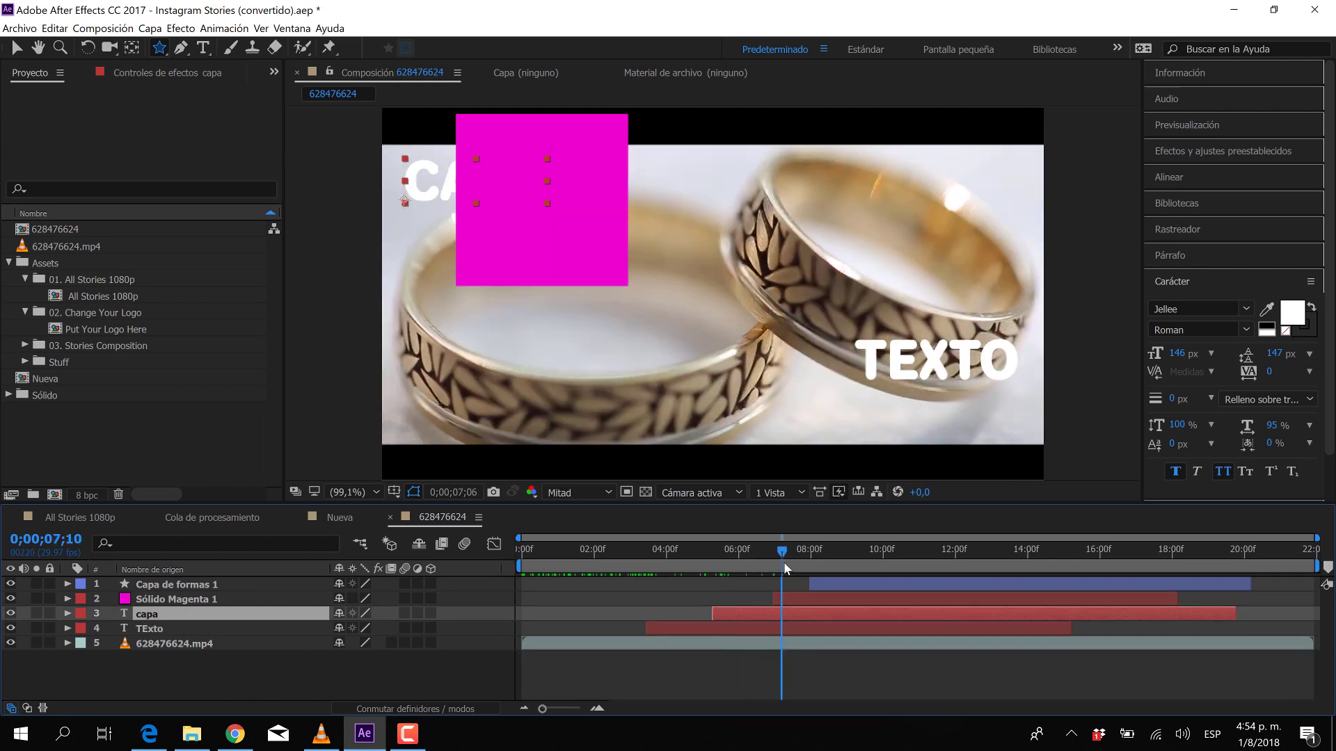
pyautogui.click(793, 603)
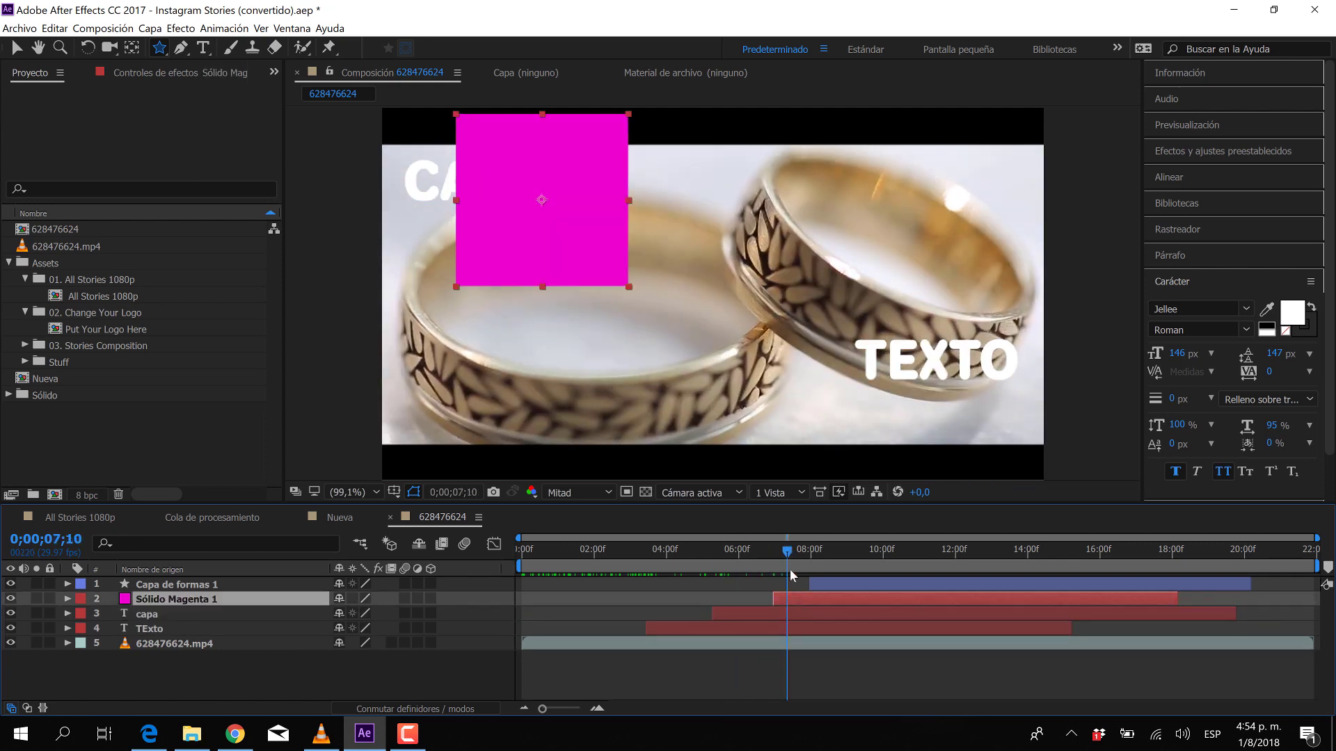
pyautogui.moveTo(790, 554); pyautogui.dragTo(819, 549)
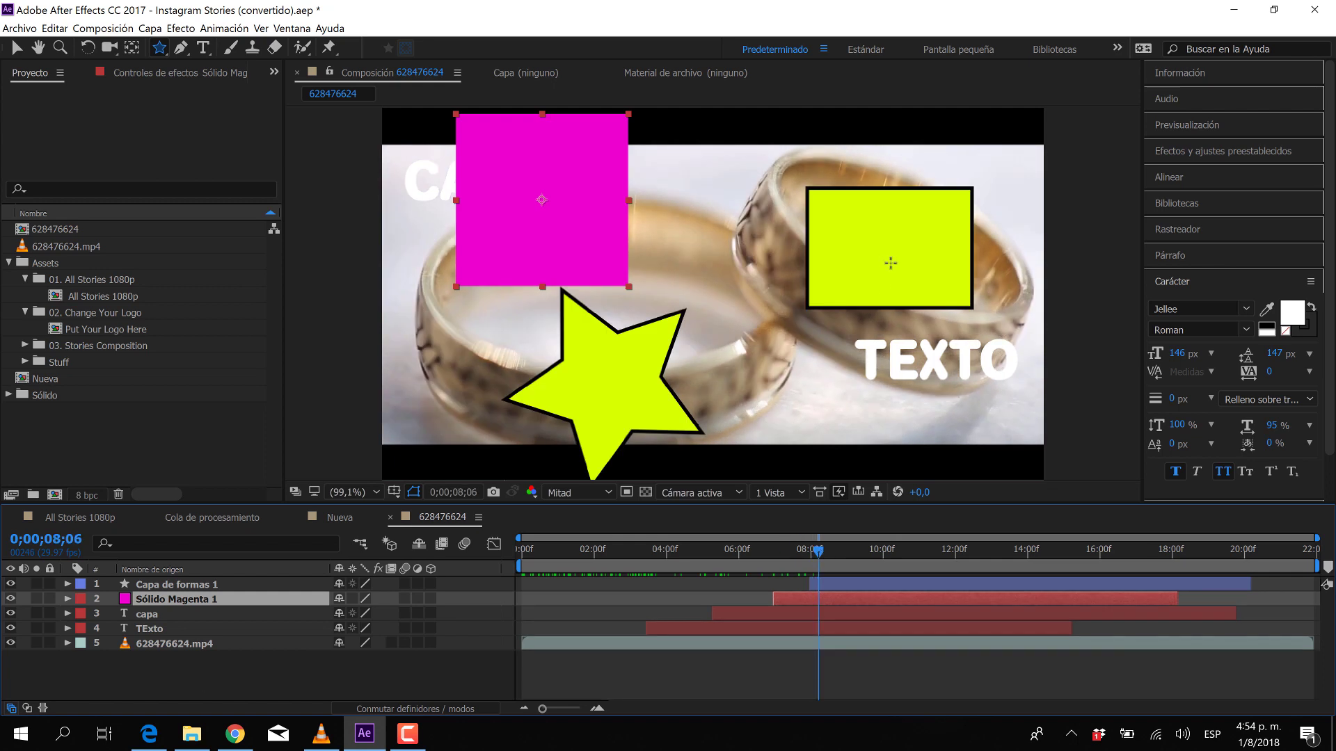
pyautogui.moveTo(880, 552); pyautogui.dragTo(1143, 557)
pyautogui.moveTo(932, 554); pyautogui.dragTo(779, 553)
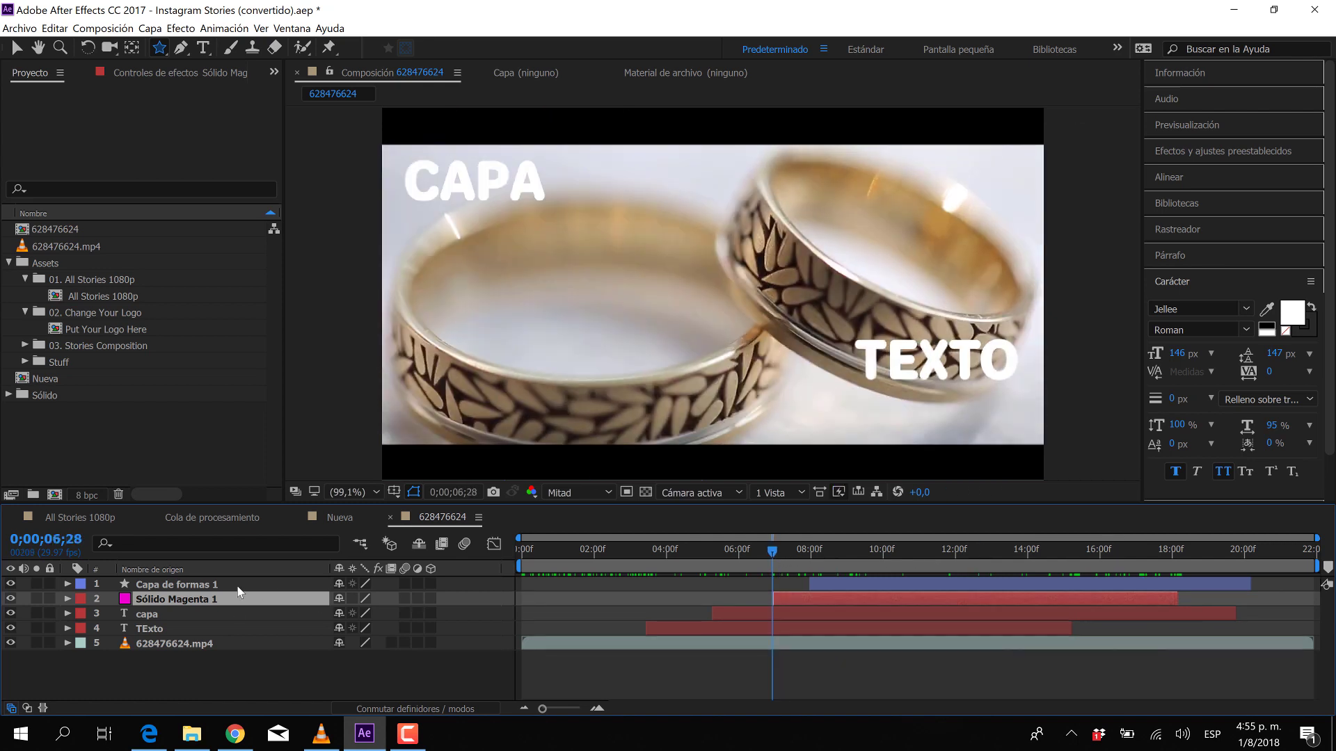
# Scrub around the beginning of the shape layer to check where its shapes appear, ending at 0;00;08;01.
pyautogui.moveTo(778, 552); pyautogui.dragTo(829, 553)
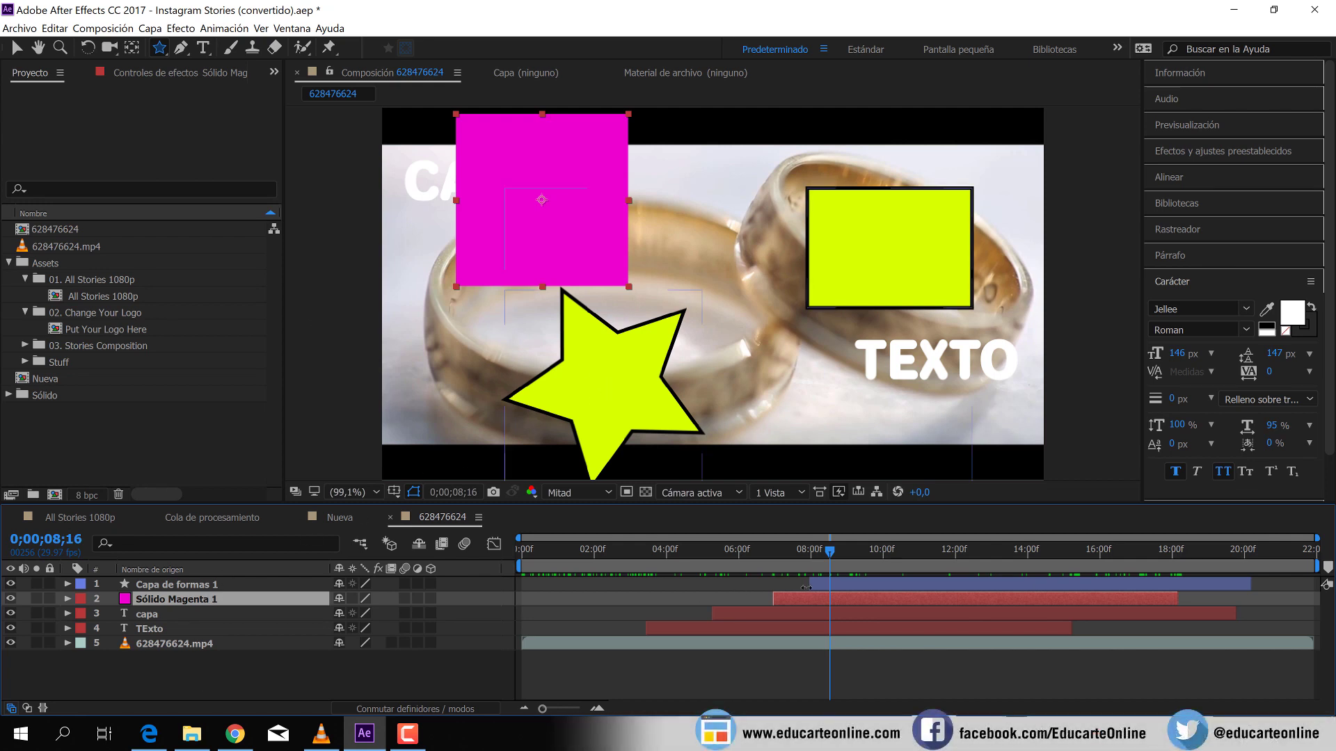
pyautogui.click(808, 556)
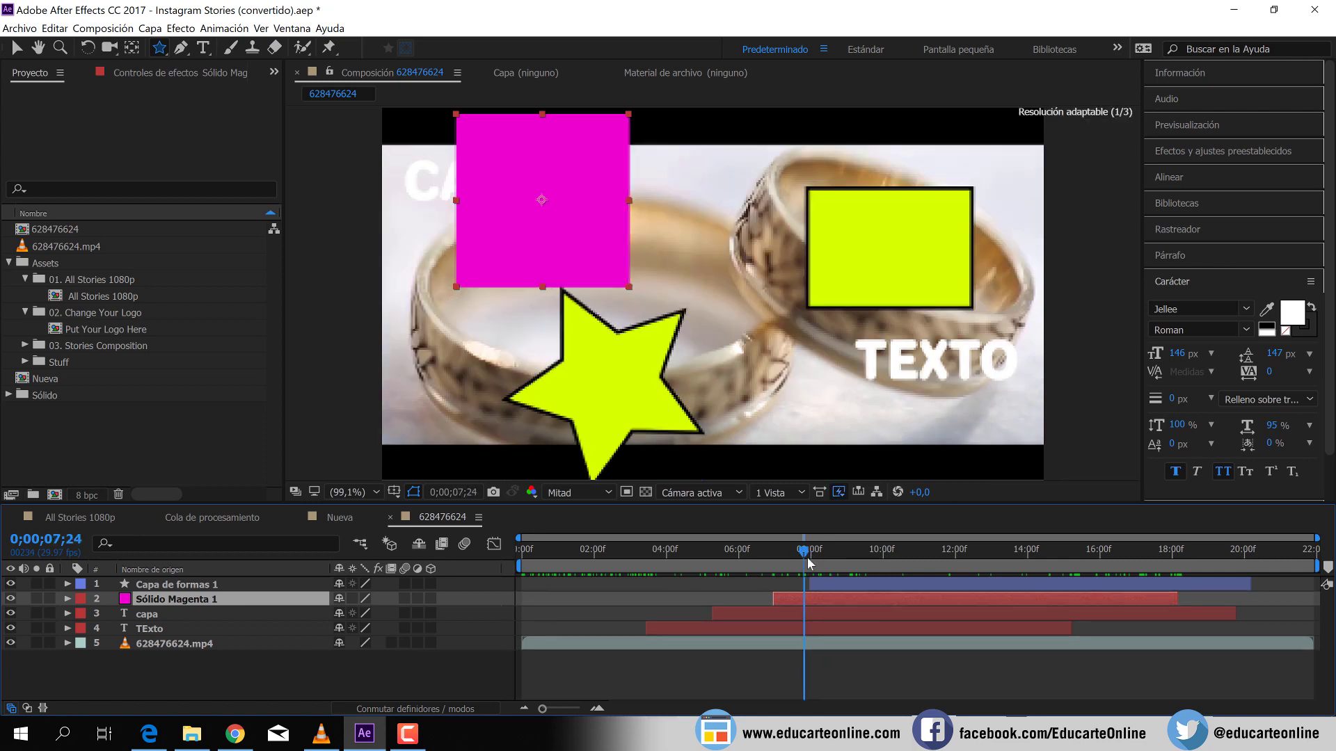
pyautogui.moveTo(804, 558); pyautogui.dragTo(802, 558)
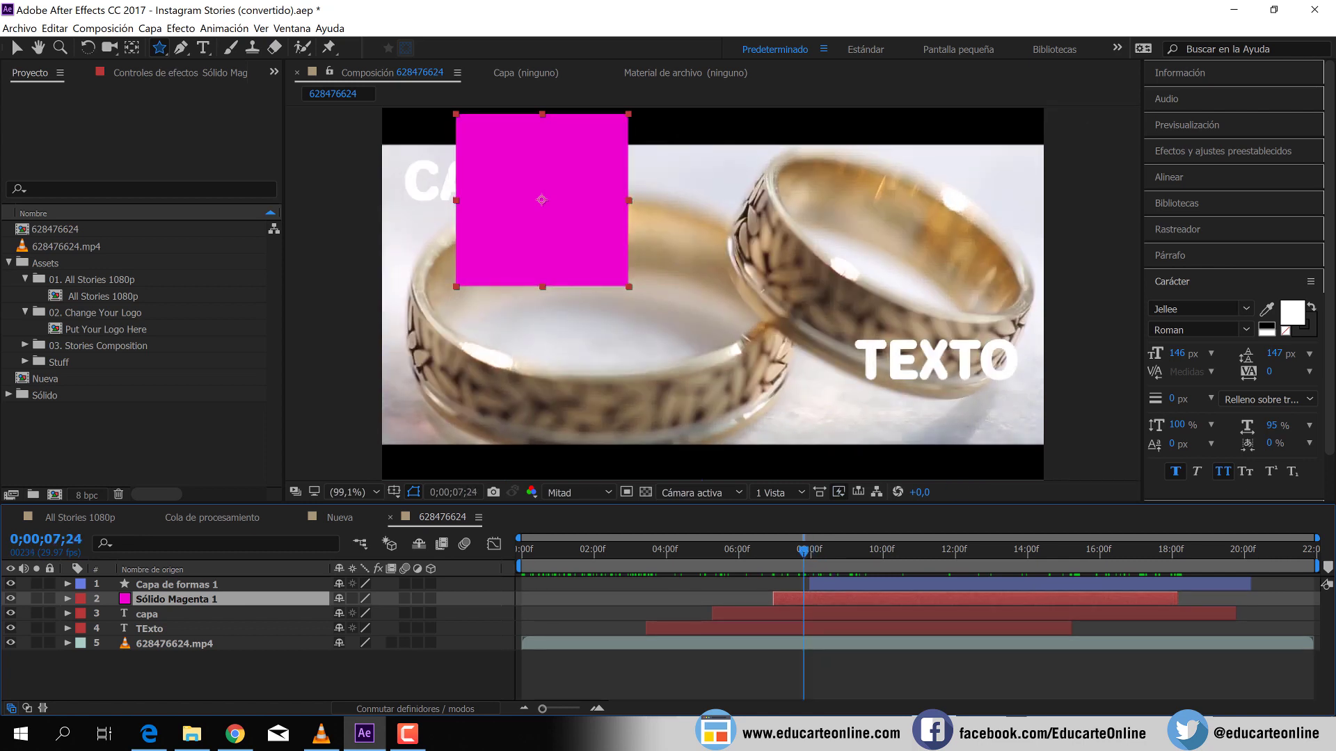
pyautogui.click(816, 550)
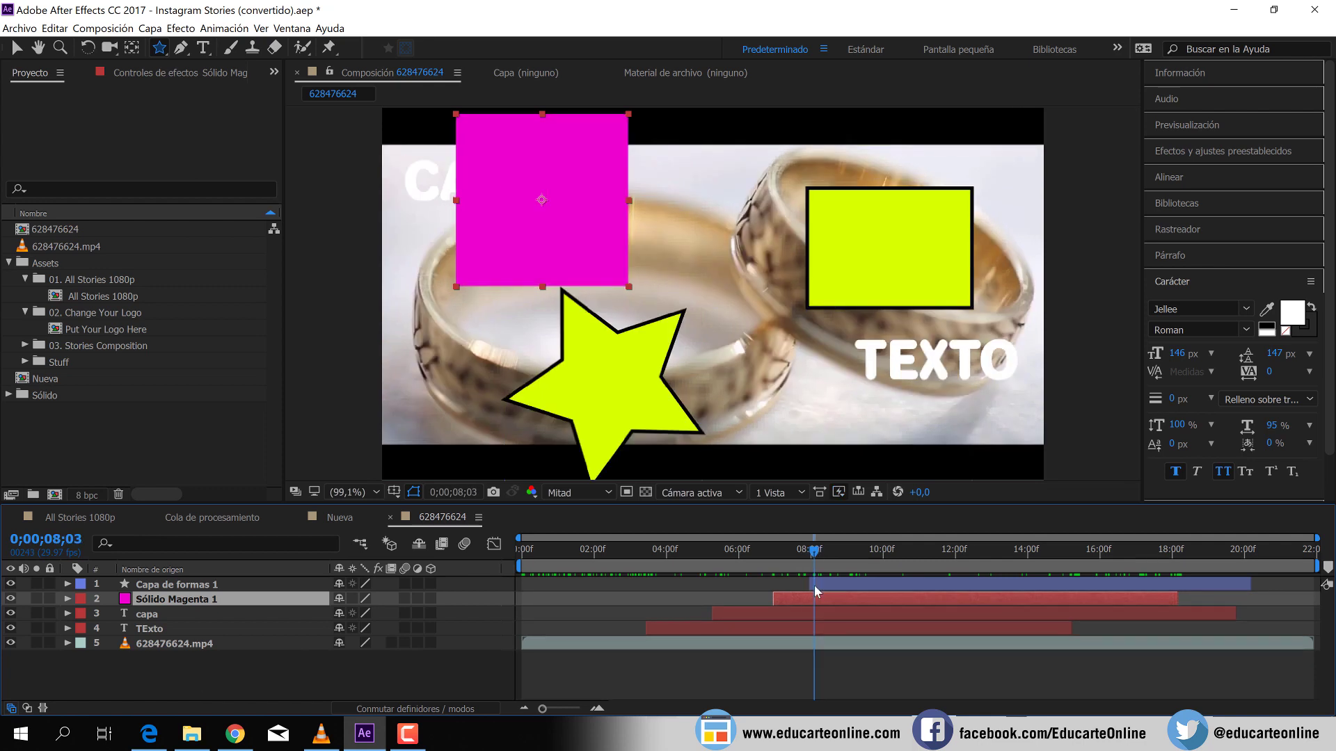
pyautogui.click(809, 550)
pyautogui.click(812, 551)
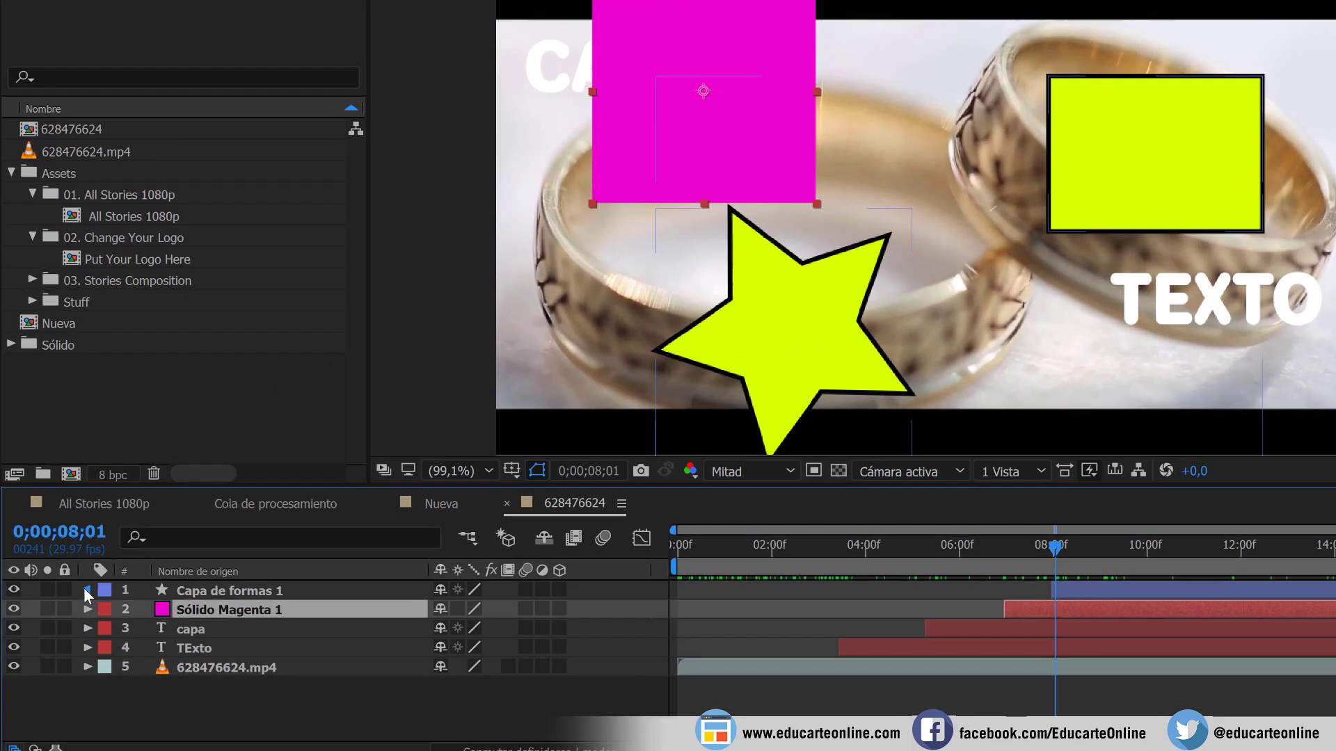
# Expand the shape layer's Transform properties and enlarge the timeline area to fit the whole list.
pyautogui.click(68, 584)
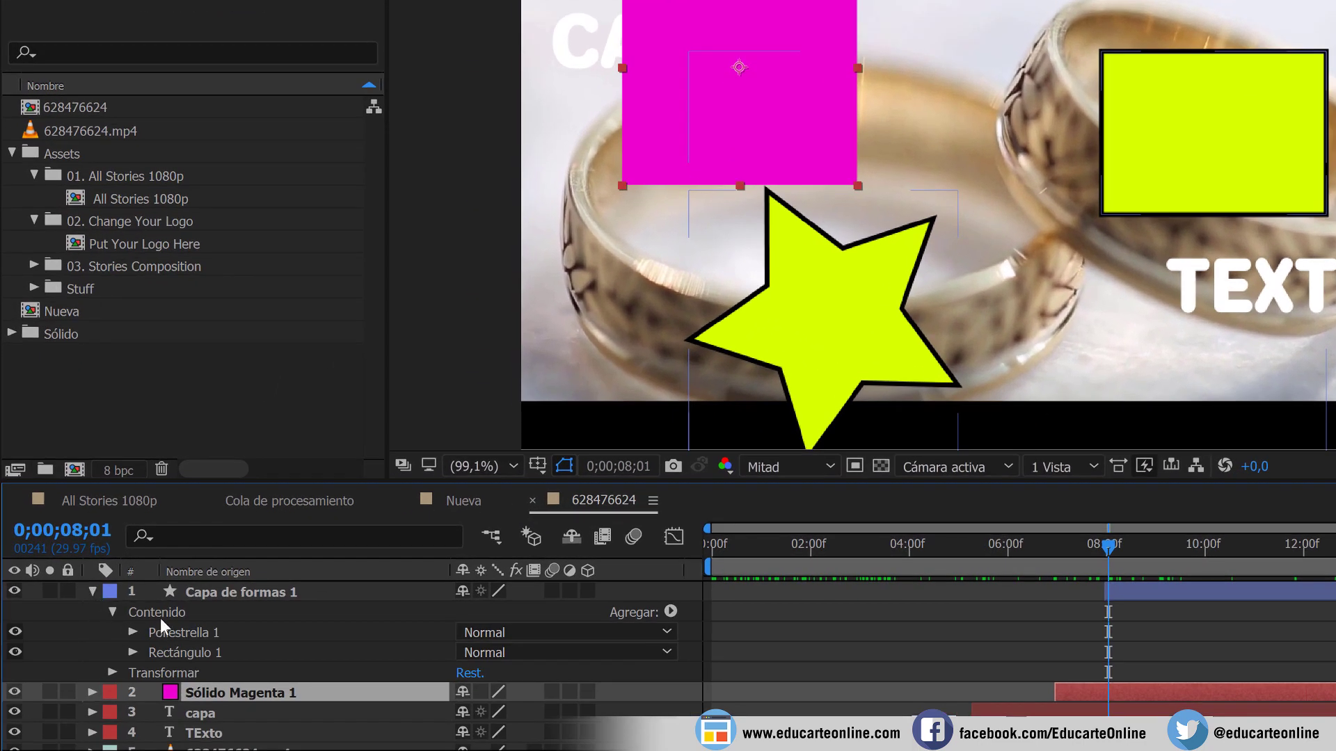
pyautogui.click(149, 675)
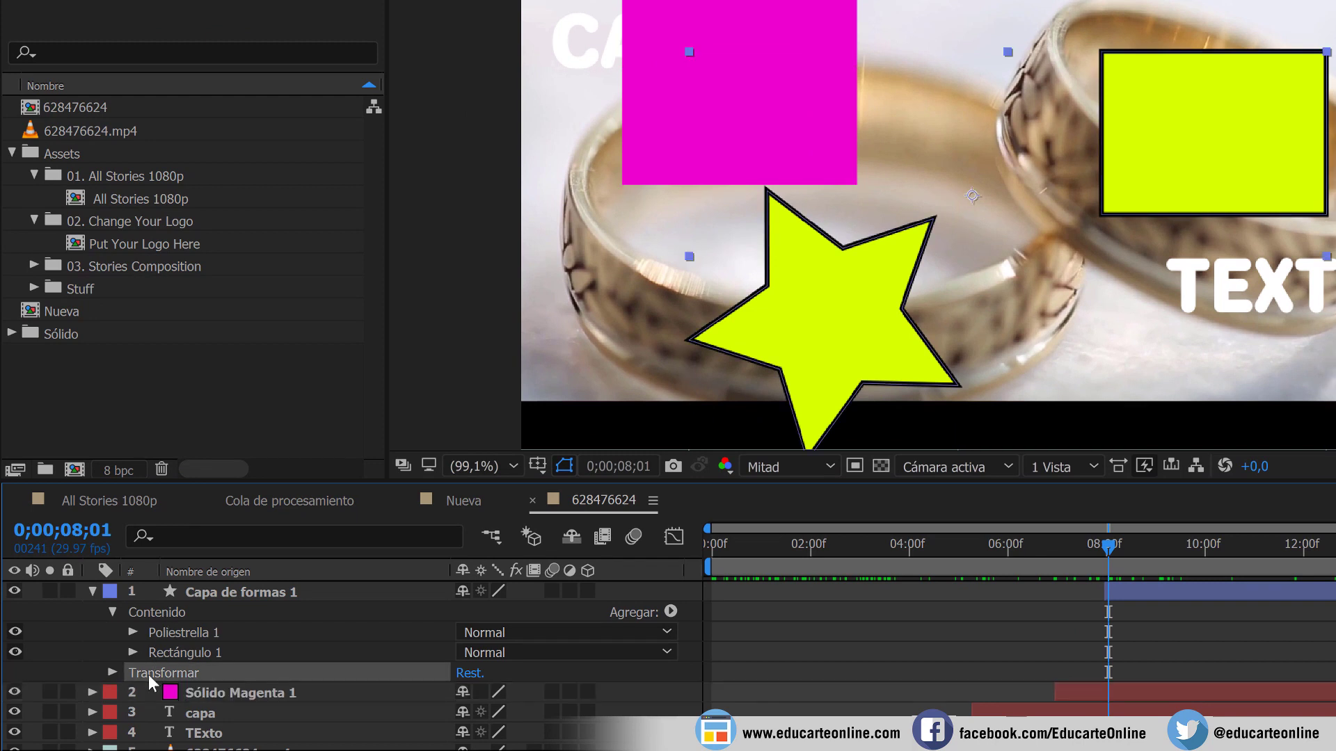
pyautogui.click(113, 673)
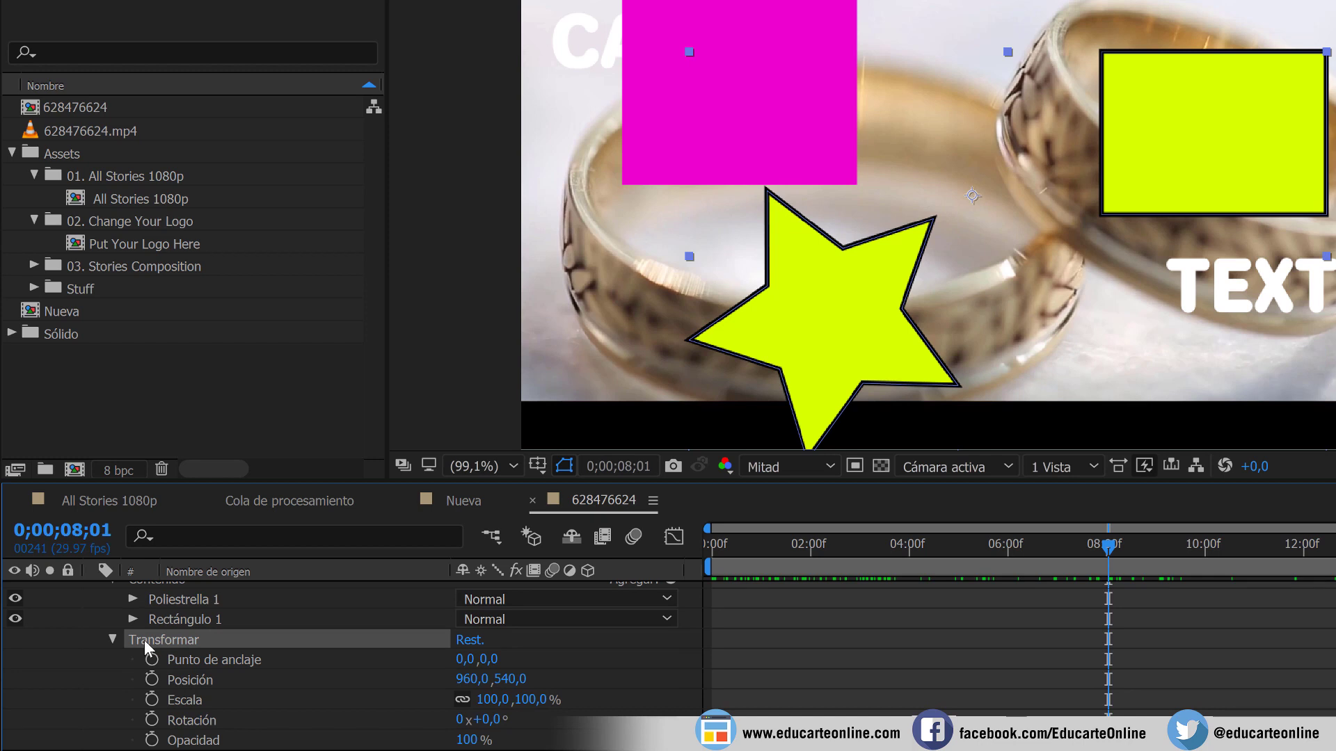
pyautogui.scroll(-1, 144, 641)
pyautogui.moveTo(365, 478); pyautogui.dragTo(376, 407)
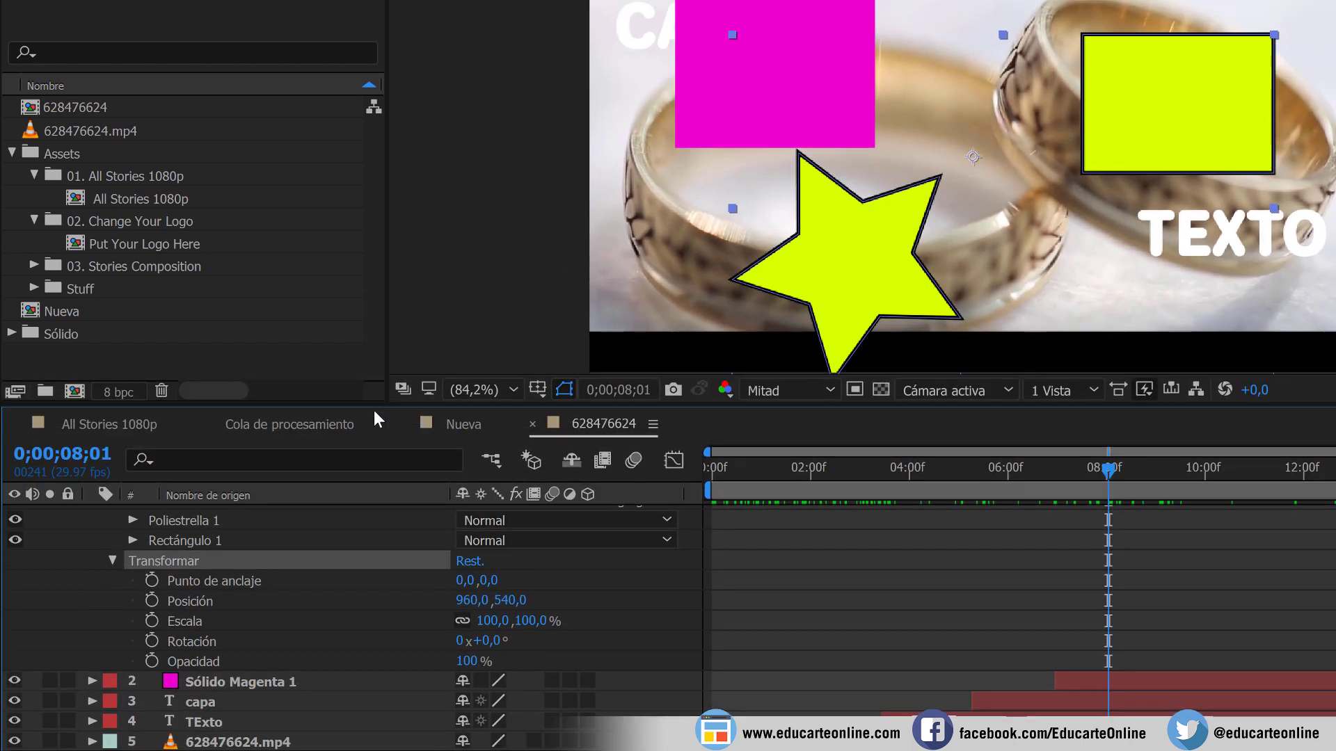
# Go through the shape layer's anchor point, position, scale, opacity and rotation properties.
pyautogui.click(295, 582)
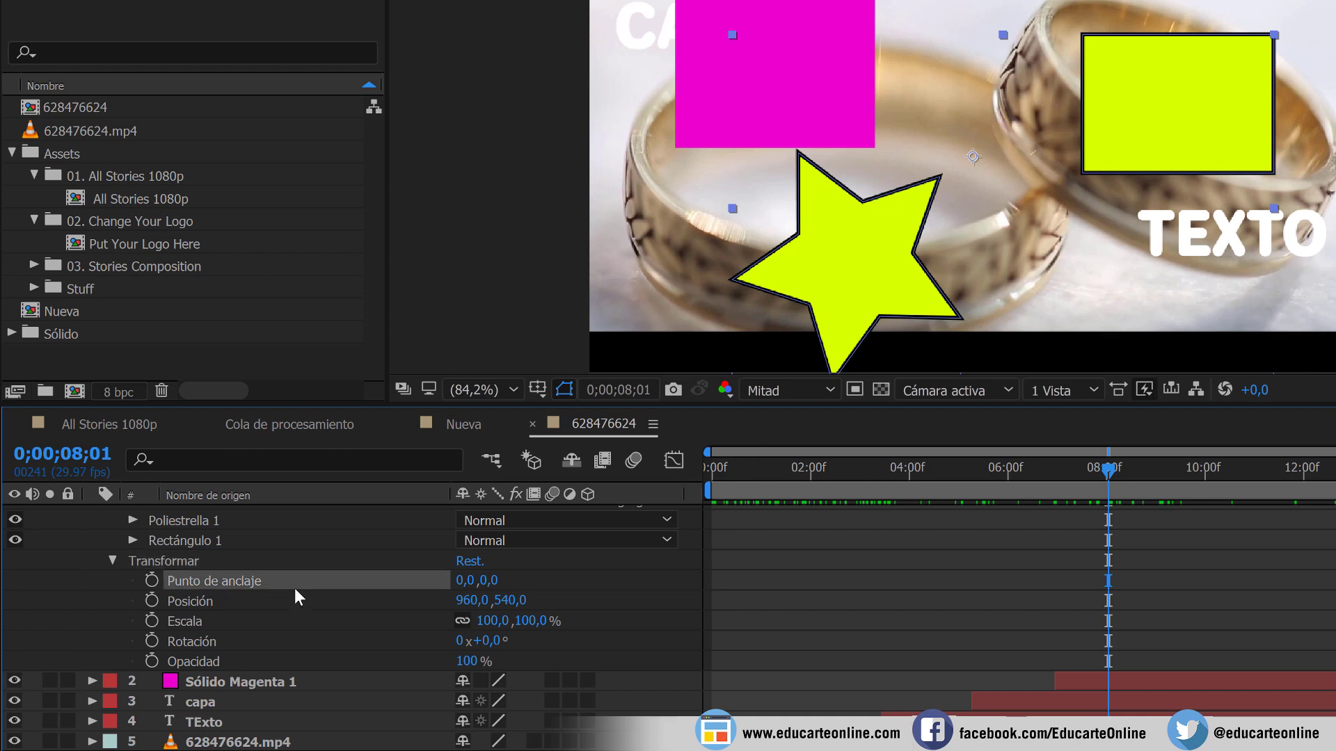
pyautogui.click(291, 603)
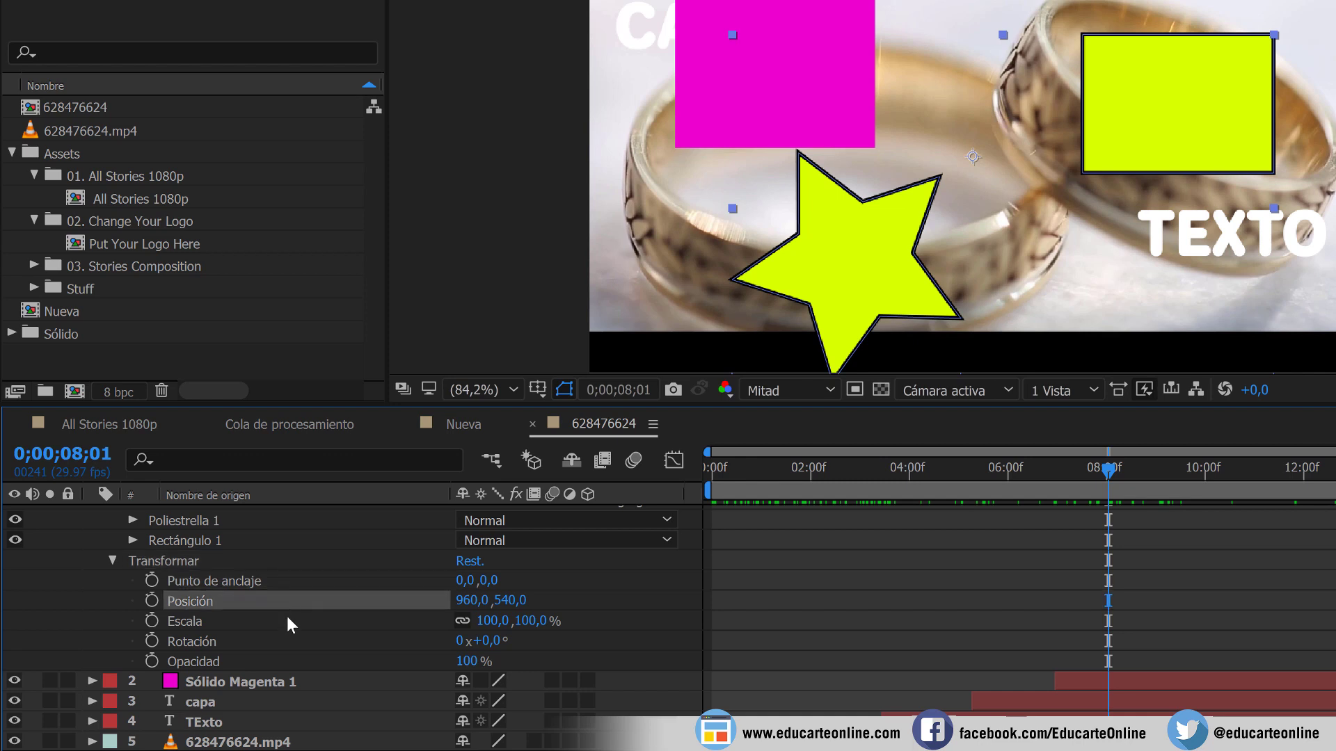
pyautogui.click(285, 623)
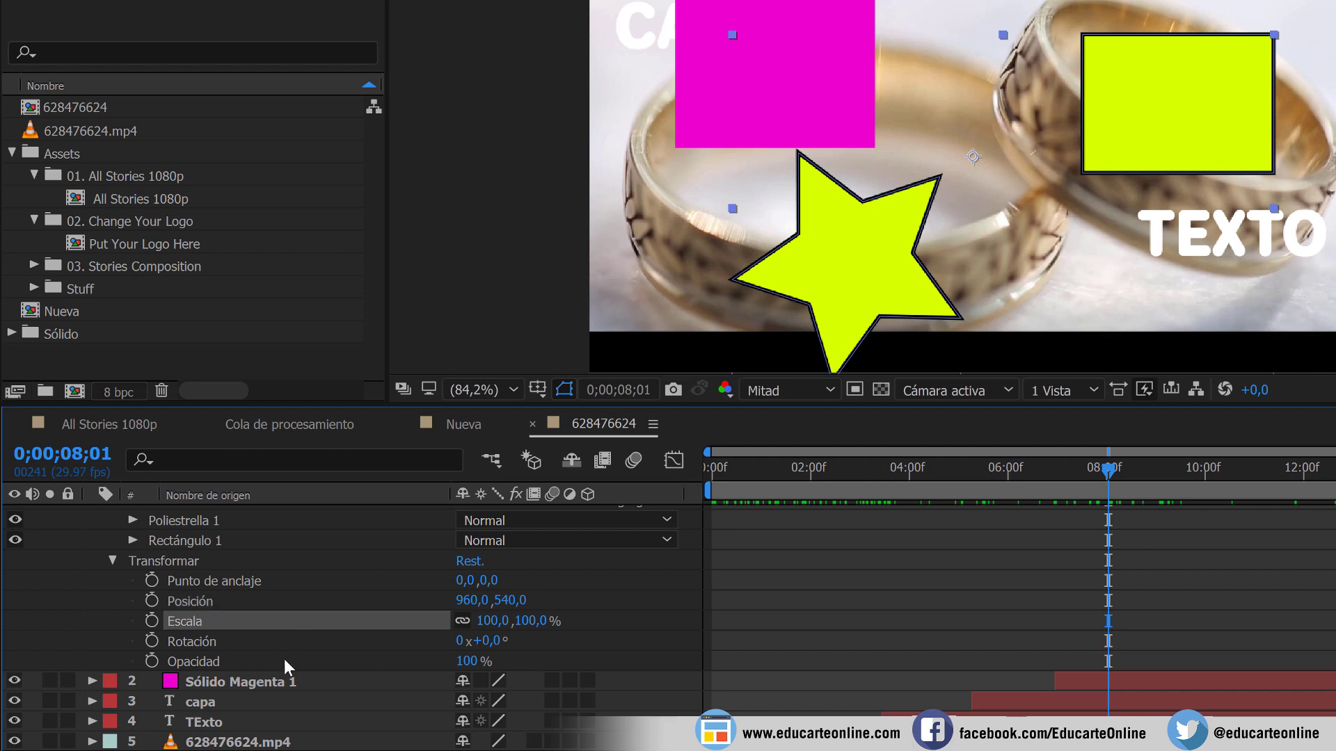
pyautogui.click(284, 658)
pyautogui.click(284, 643)
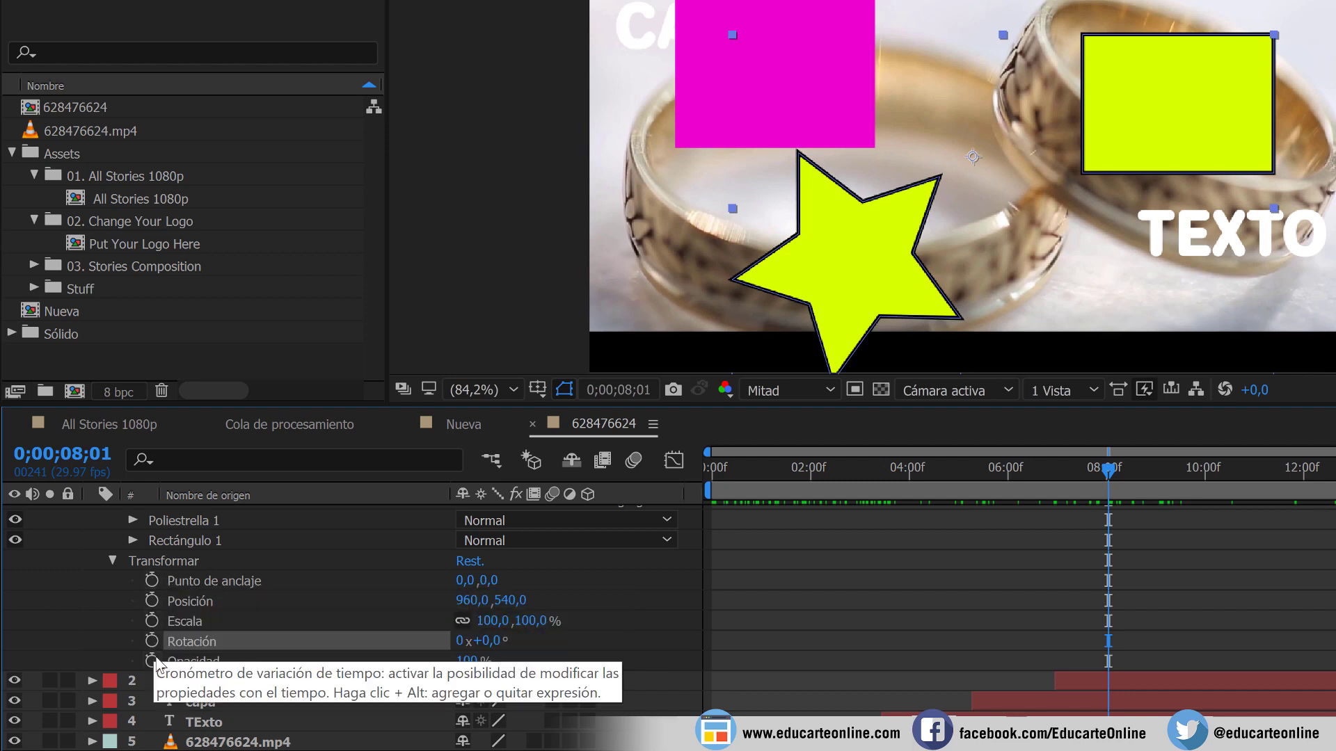
# Move the current time to the shape layer's first frame, at 0;00;07;29.
pyautogui.scroll(2, 348, 592)
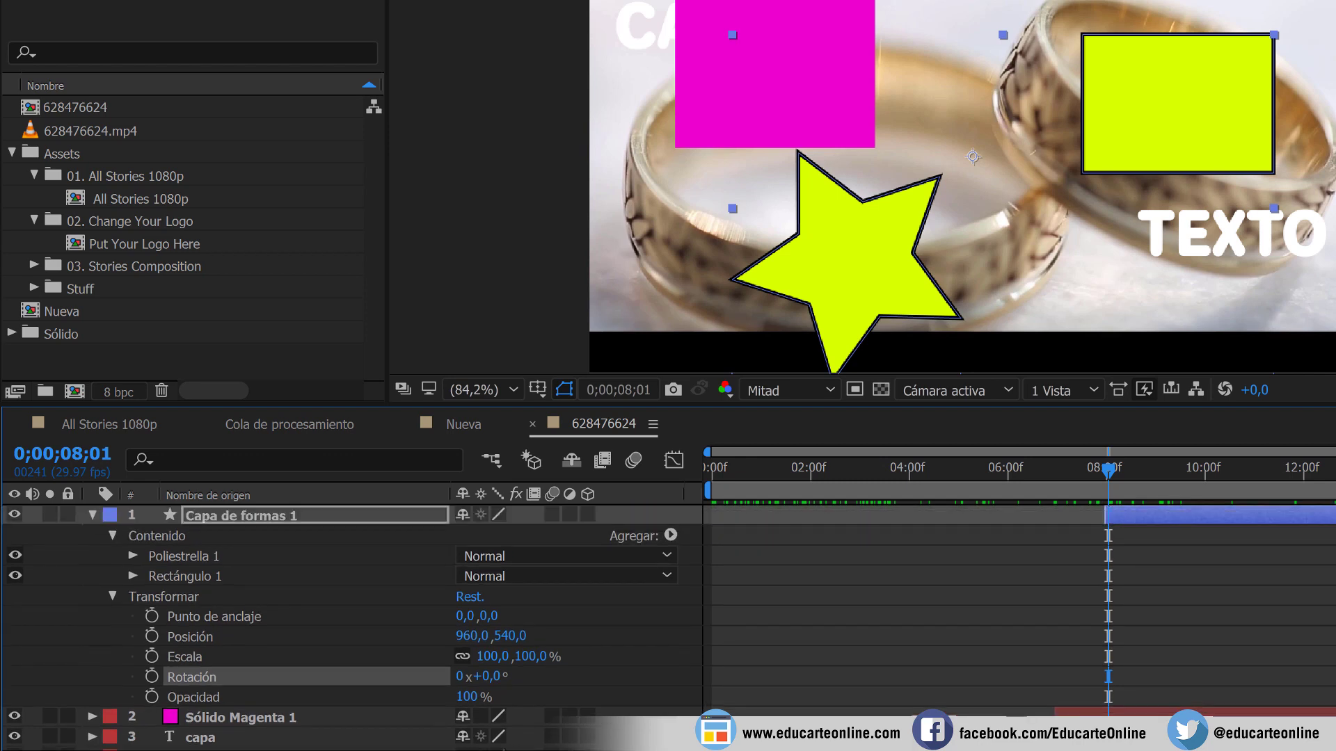
pyautogui.click(1112, 472)
pyautogui.press('i')
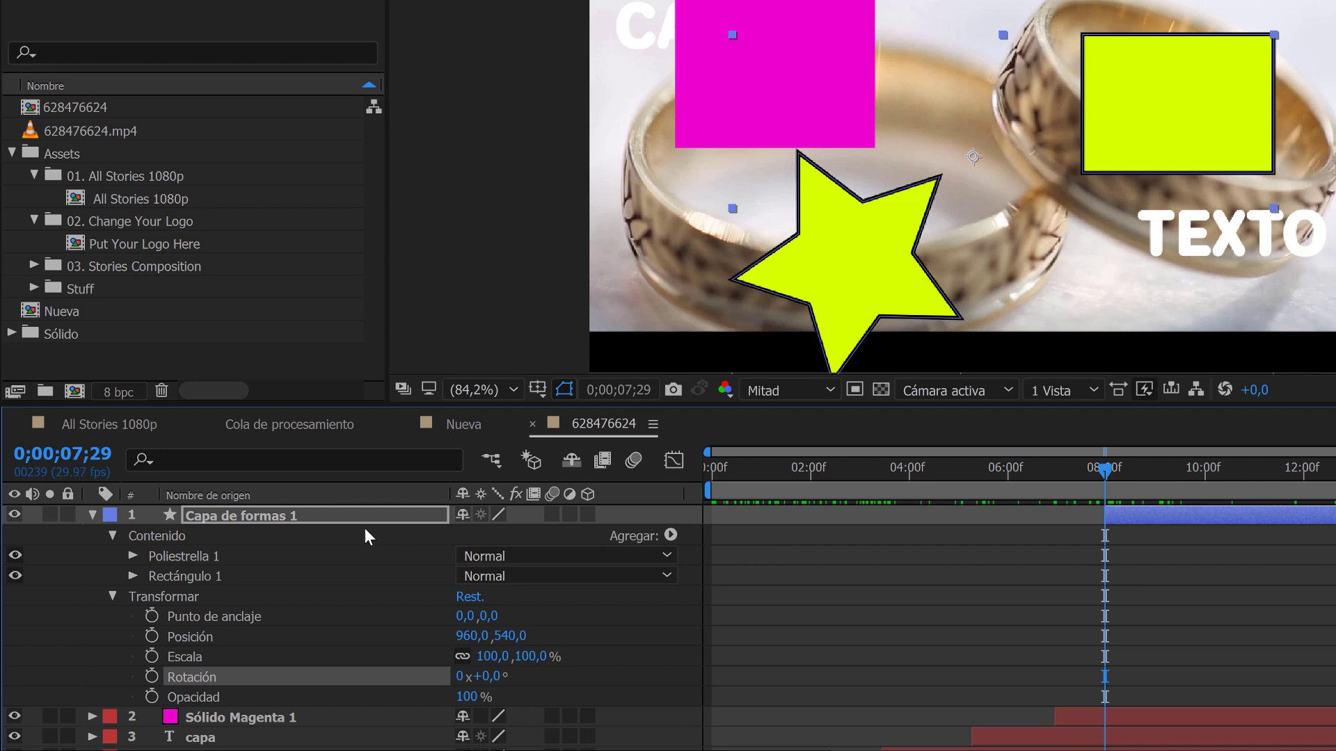
# Set the shape layer's opacity to 0% and turn on opacity keyframing at its first frame.
pyautogui.click(317, 696)
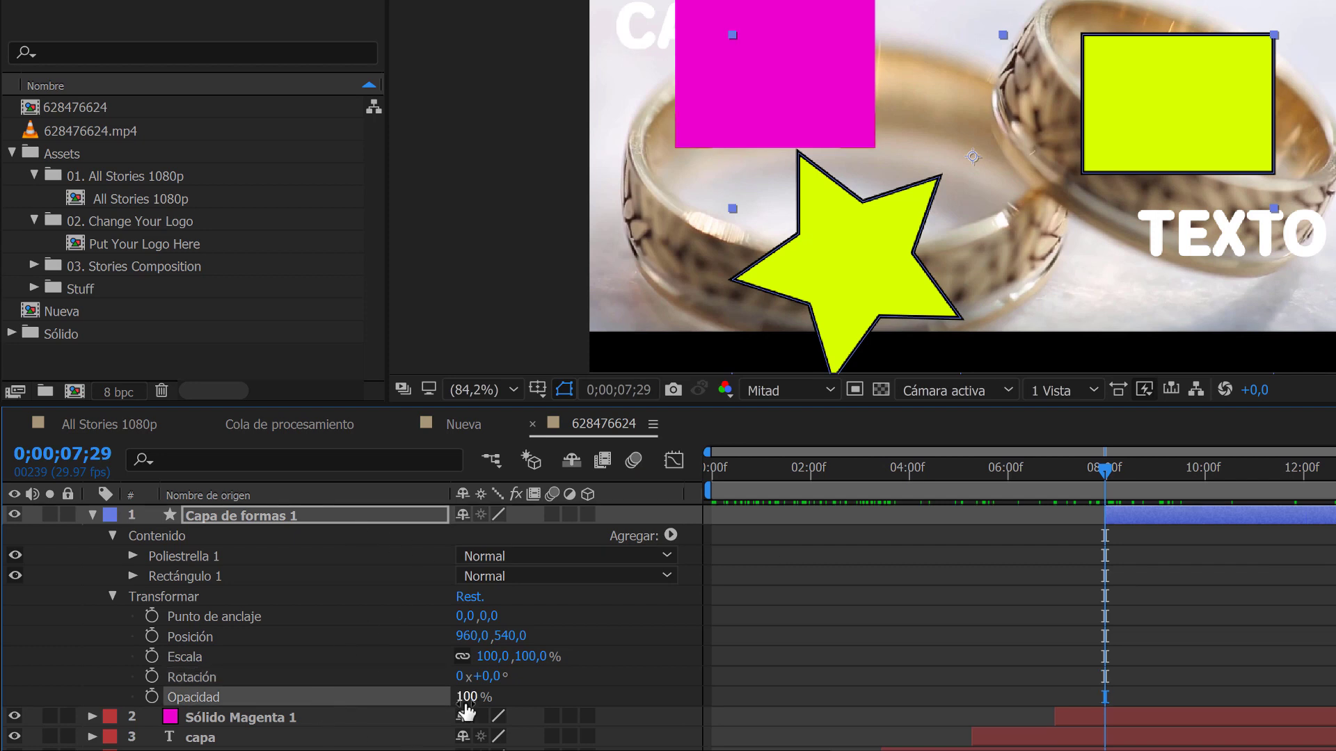
pyautogui.moveTo(468, 703); pyautogui.dragTo(212, 703)
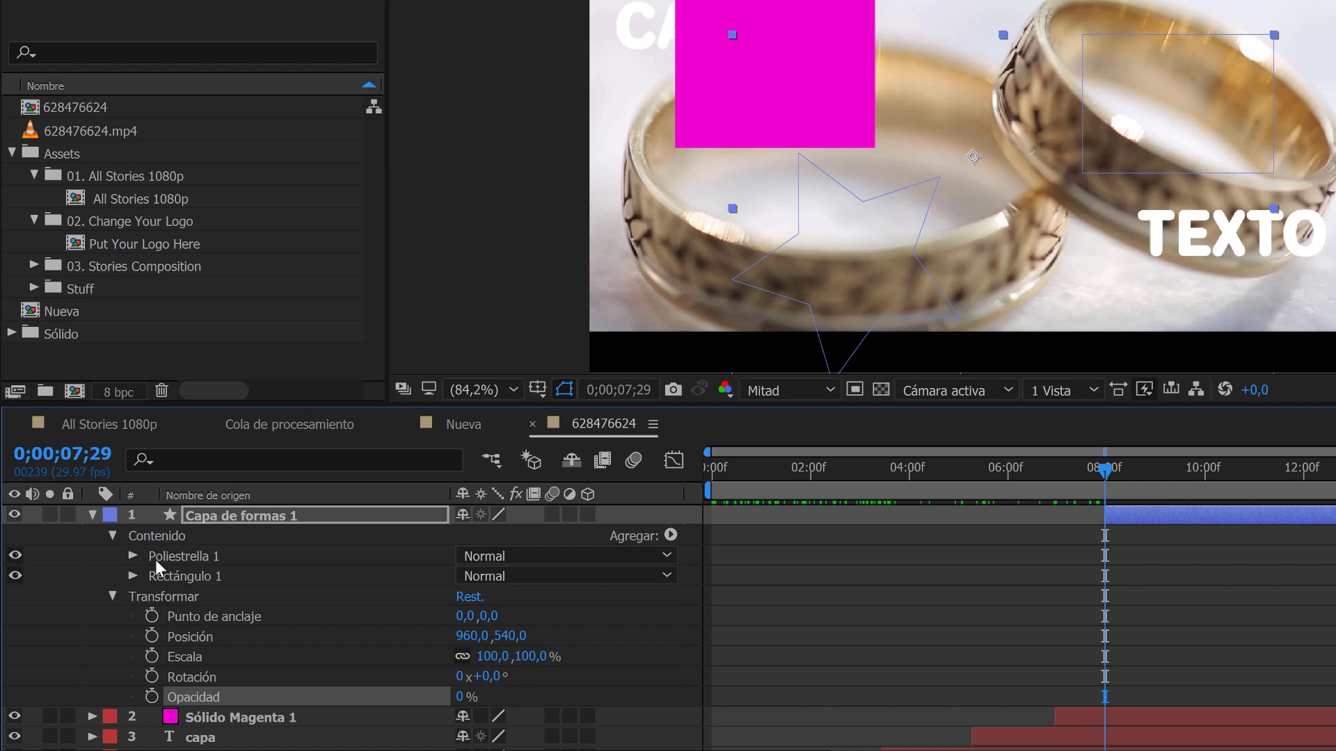
pyautogui.click(152, 698)
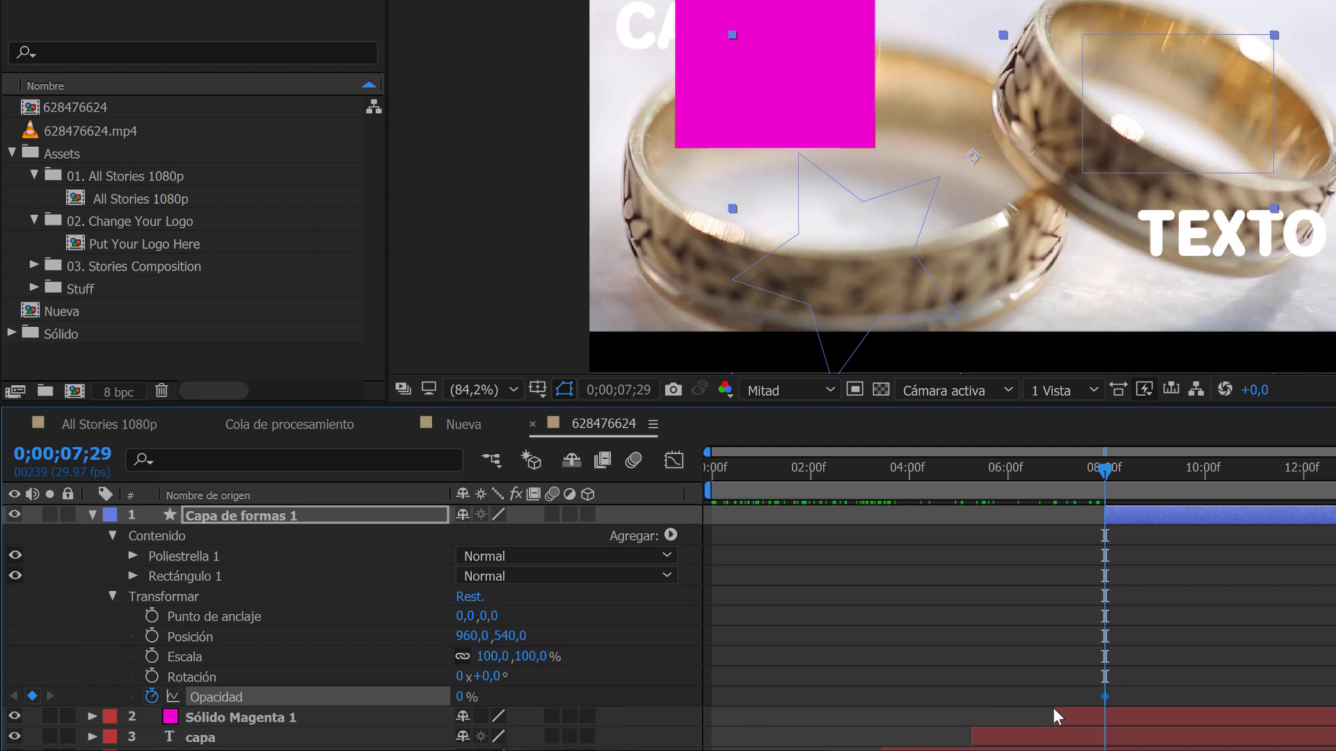
# Add an opacity keyframe of 50% to the shape layer at 0;00;10;00.
pyautogui.press('space')
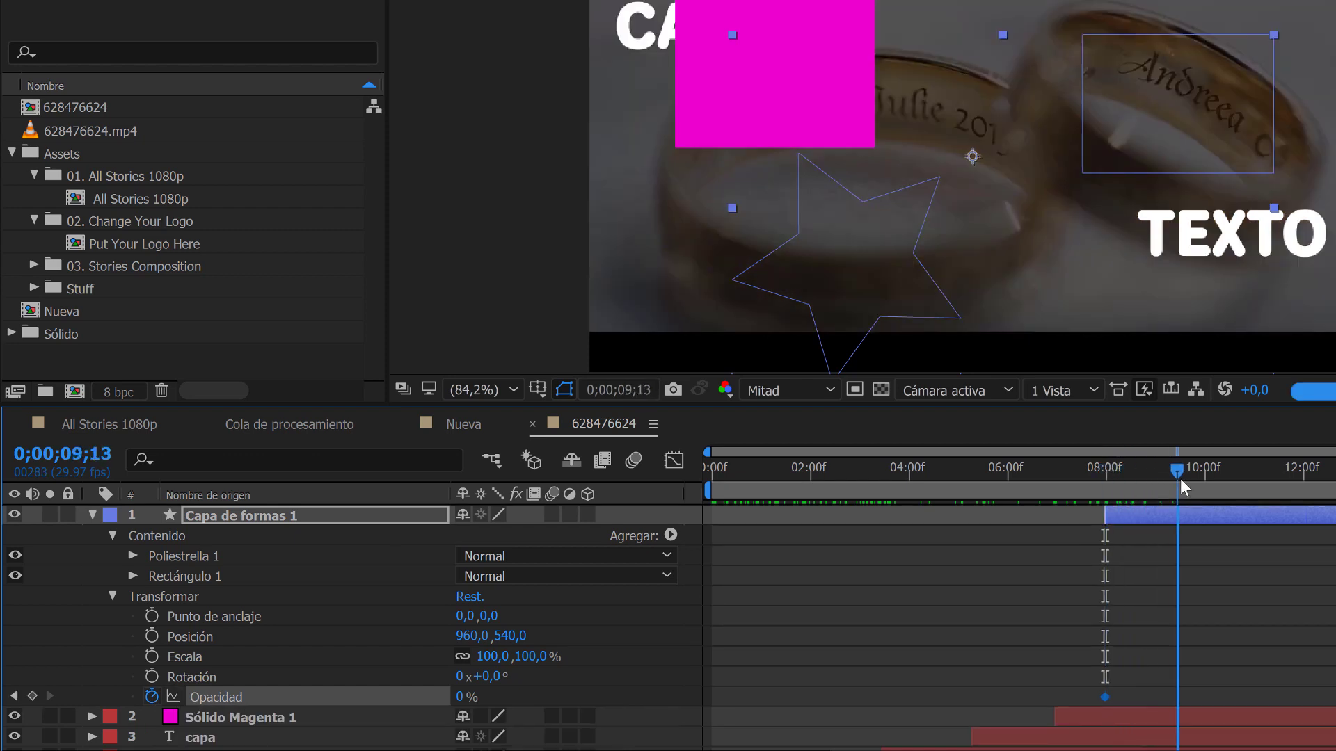
pyautogui.moveTo(1202, 476); pyautogui.dragTo(1204, 476)
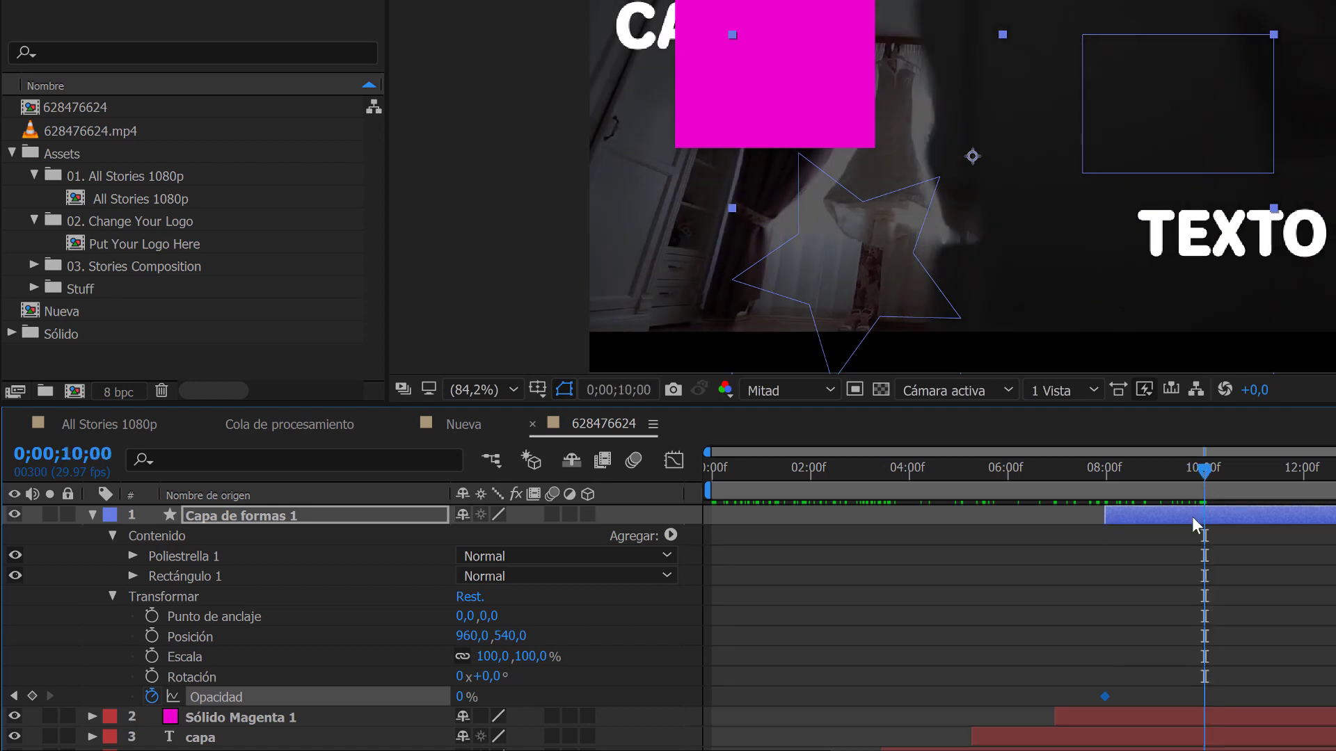
pyautogui.click(459, 698)
pyautogui.write('50')
pyautogui.press('Return')
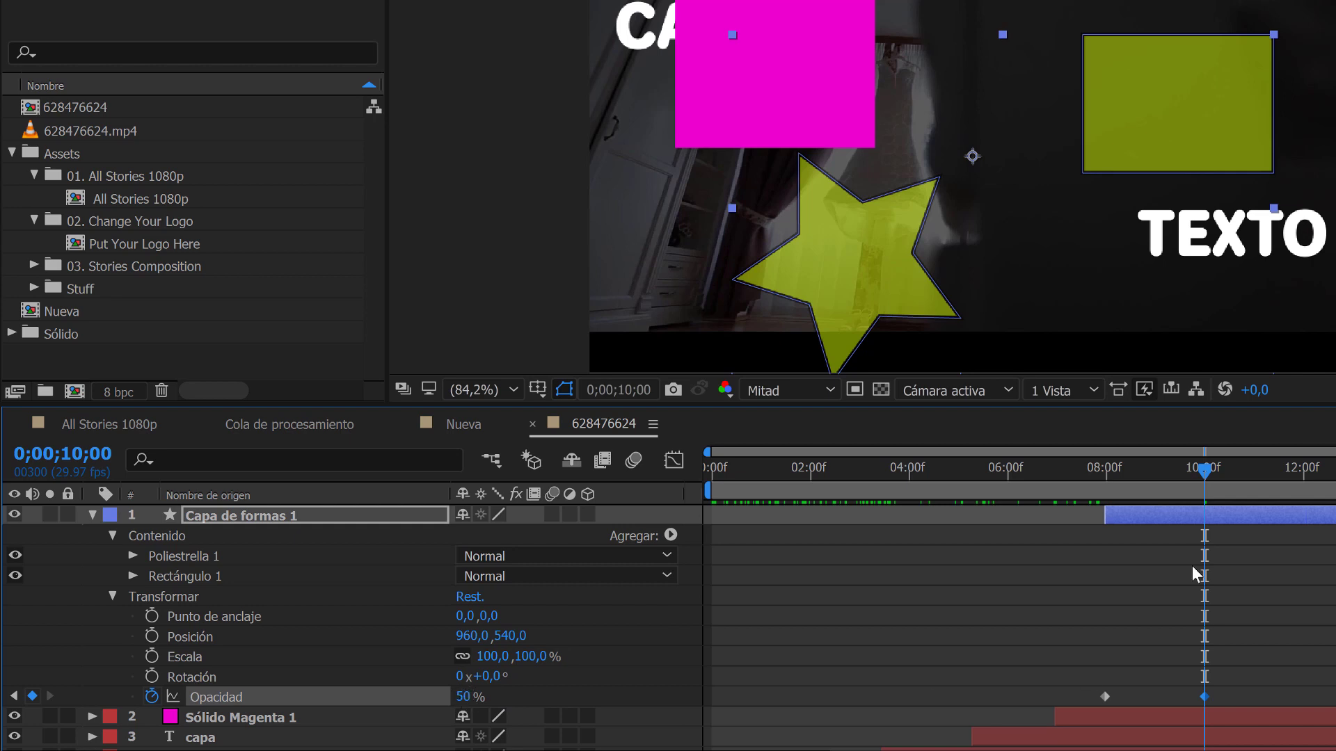
# Add an opacity keyframe of 100% to the shape layer at 0;00;12;02.
pyautogui.moveTo(1203, 473); pyautogui.dragTo(1310, 480)
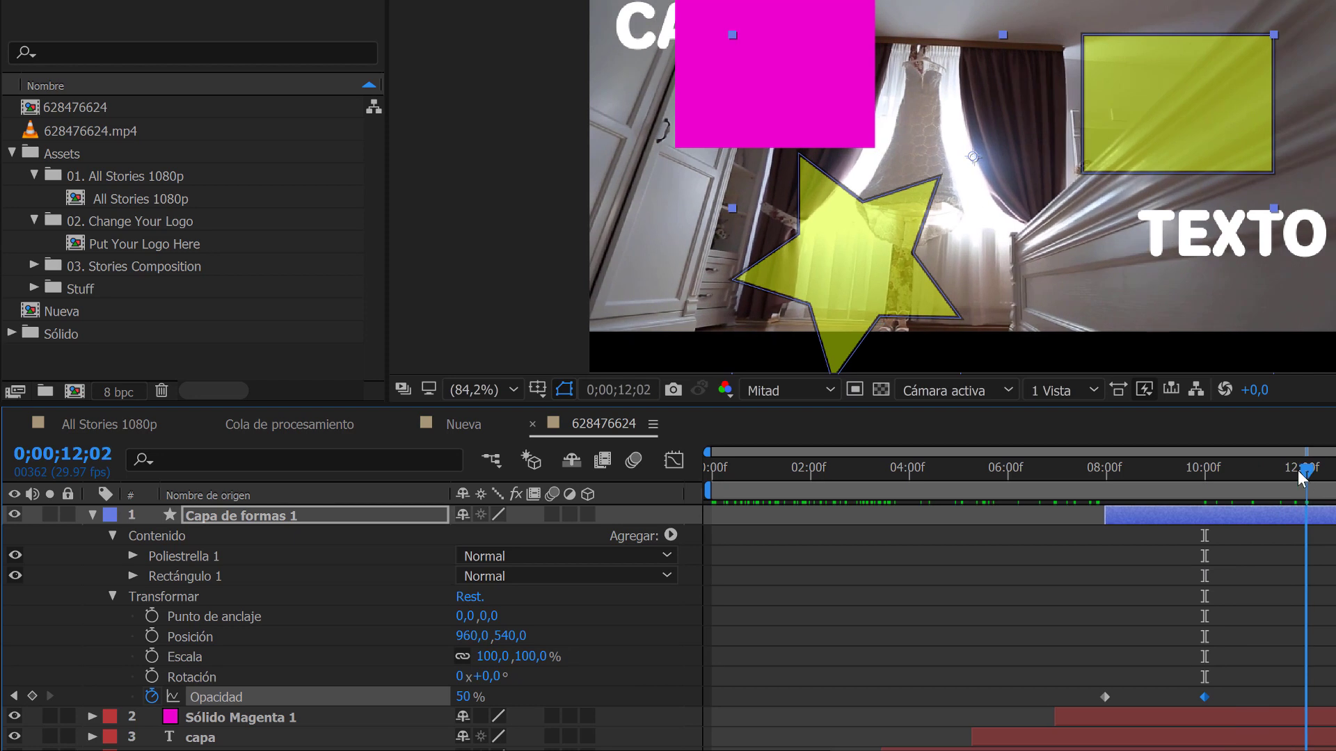
pyautogui.click(469, 697)
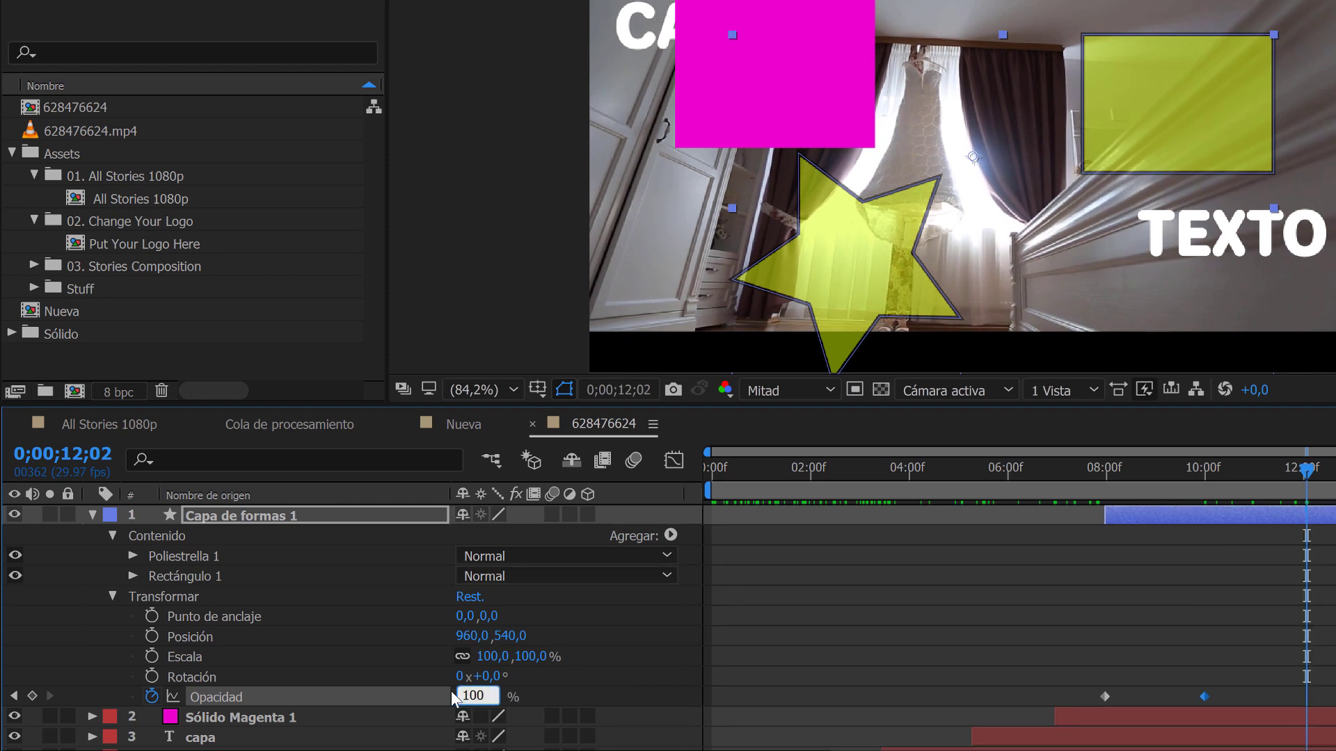
pyautogui.press('Return')
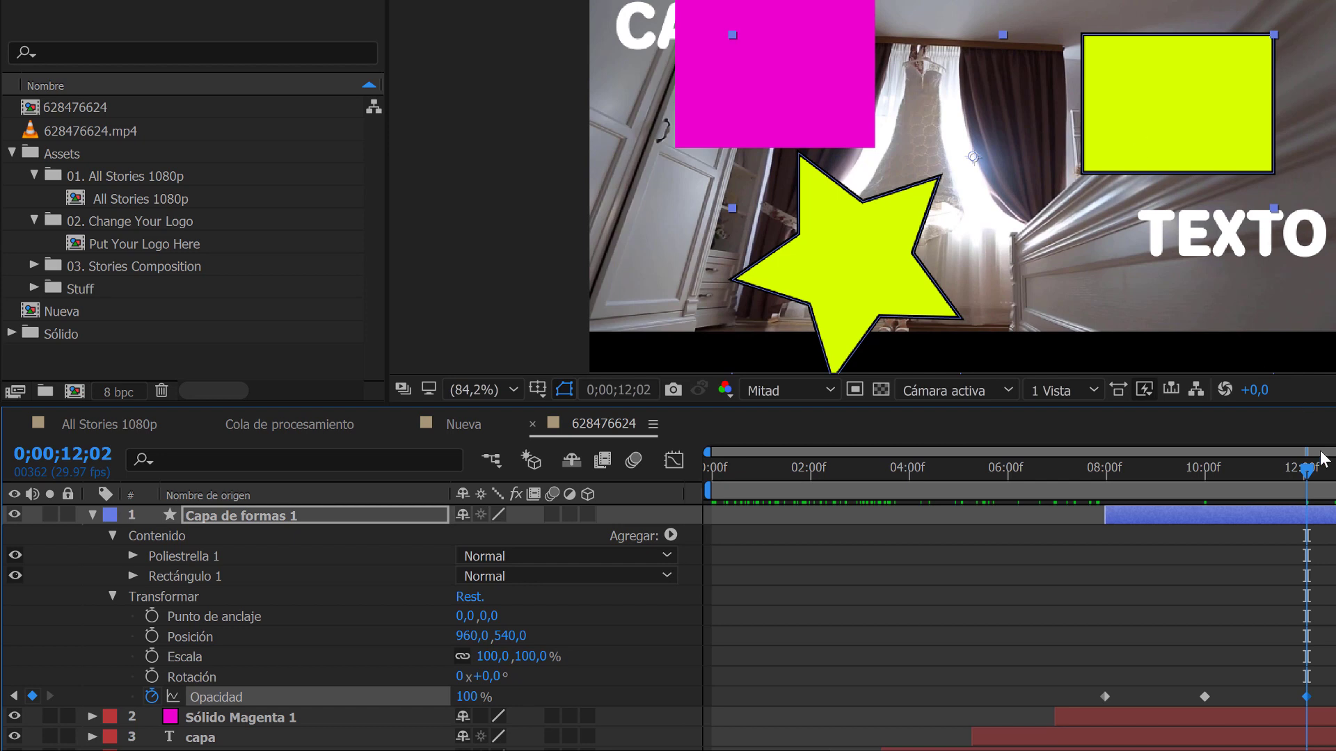
# Scrub between the shape layer's second and third opacity keyframes and jump from one to the other to examine the fade.
pyautogui.click(1303, 472)
pyautogui.moveTo(1304, 476); pyautogui.dragTo(1257, 469)
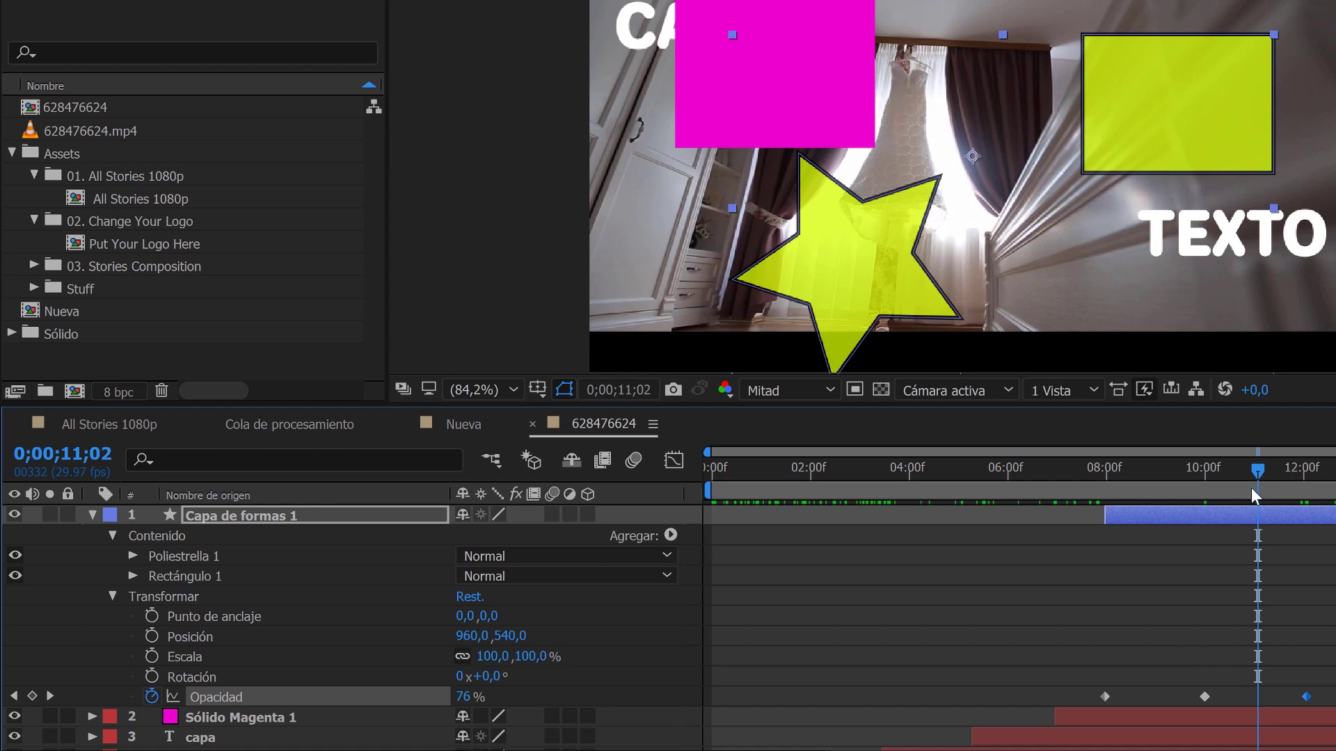
pyautogui.moveTo(1257, 466); pyautogui.dragTo(1217, 469)
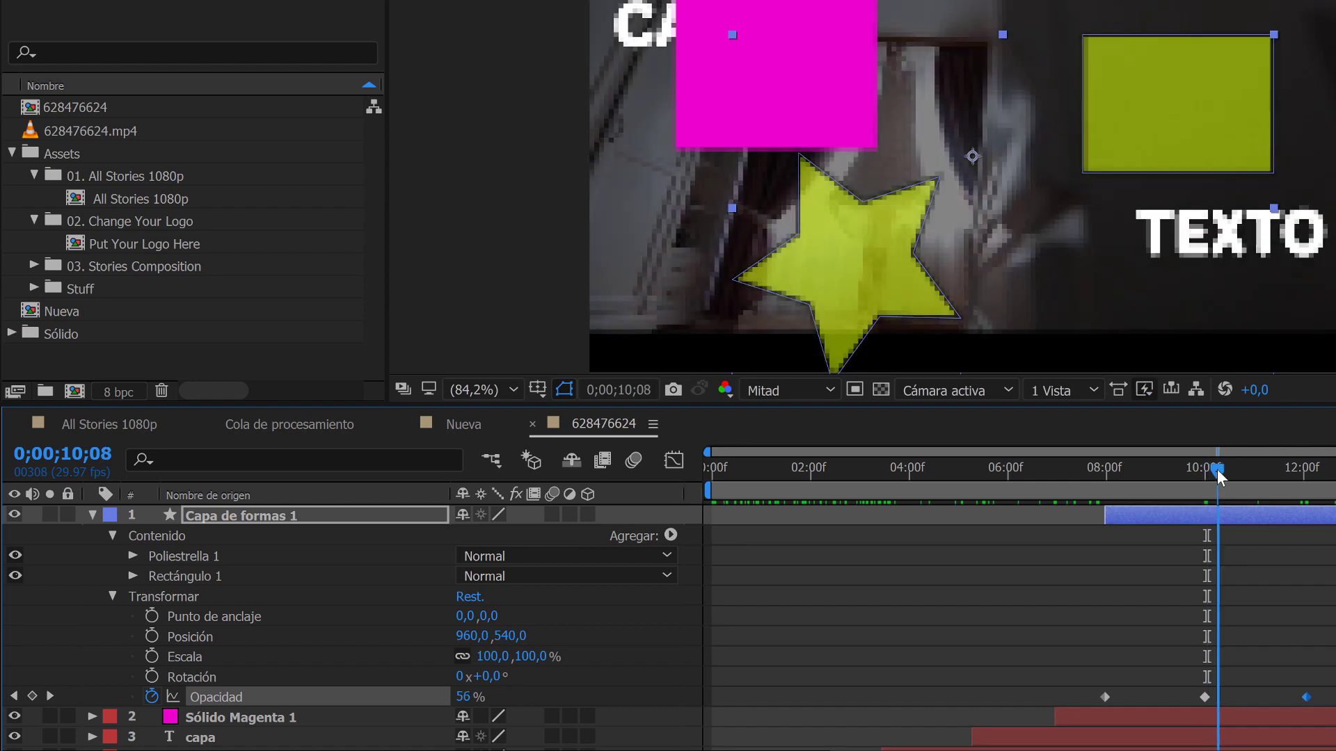
pyautogui.press('j')
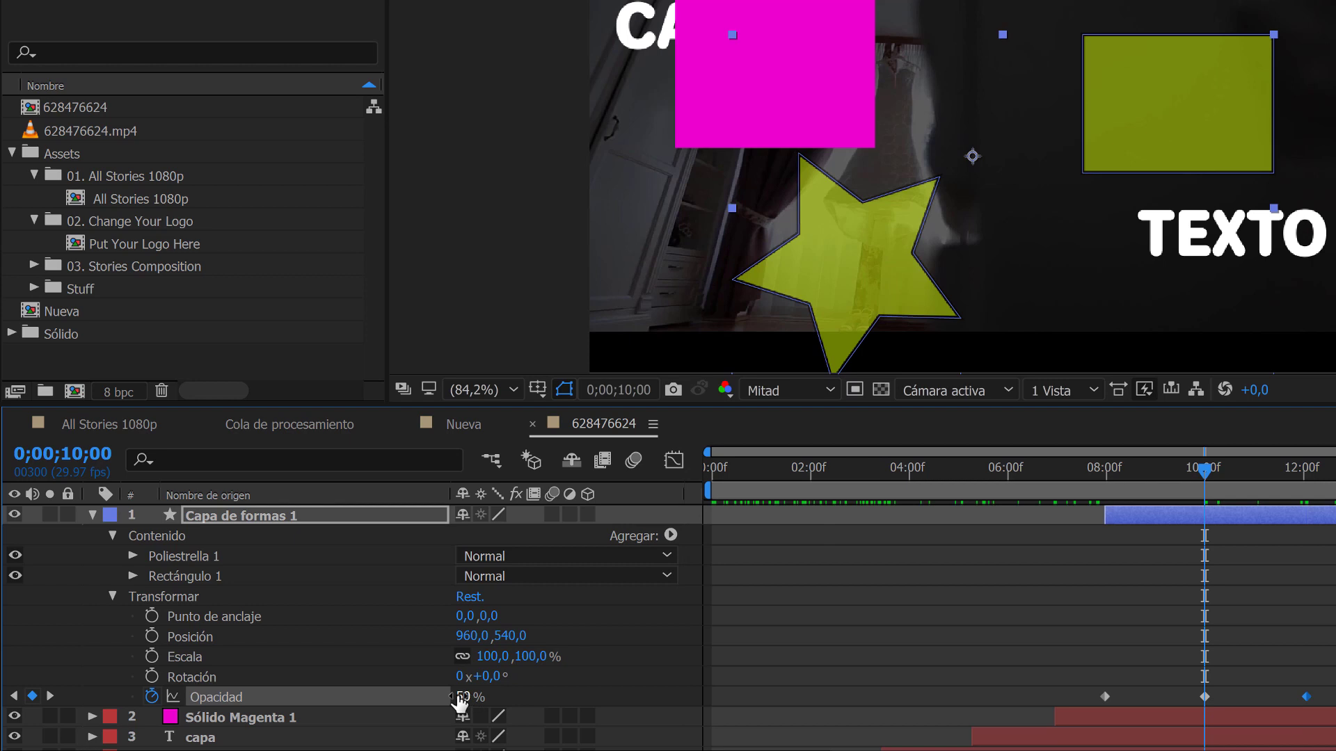
pyautogui.press('k')
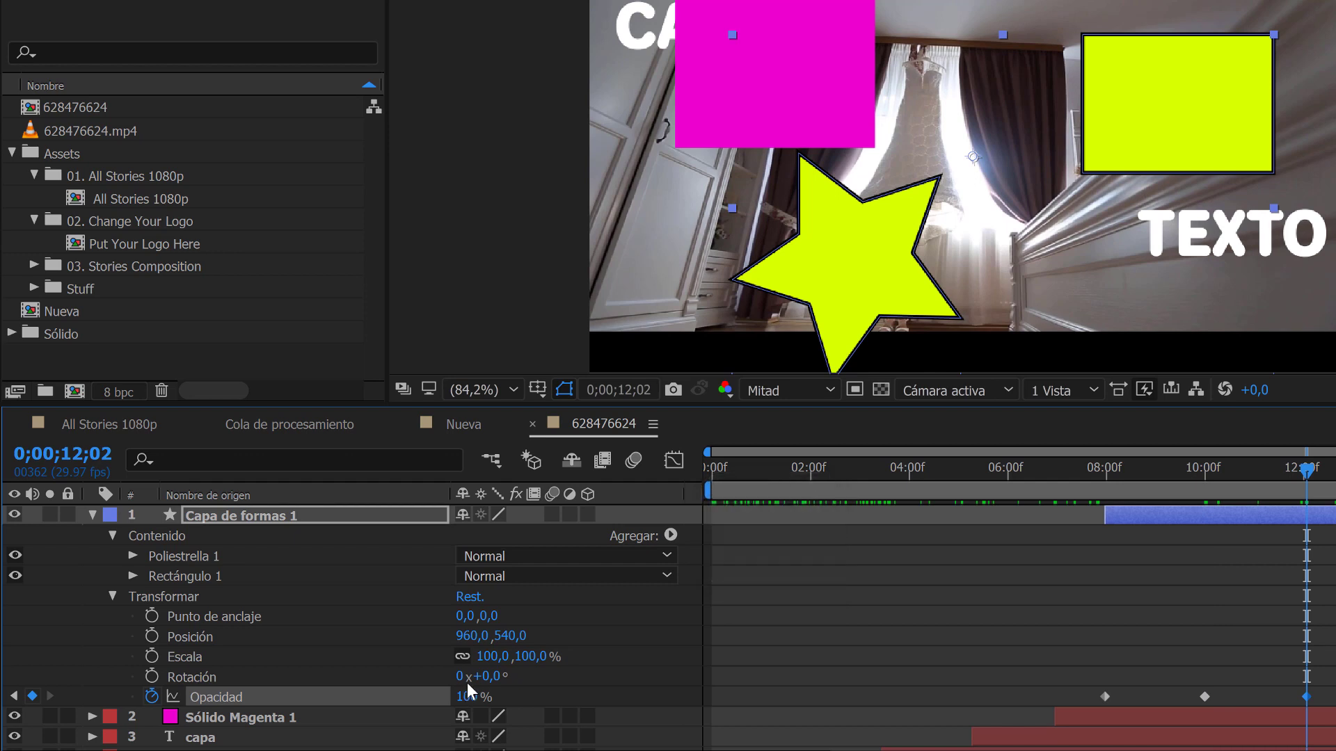
pyautogui.press('j')
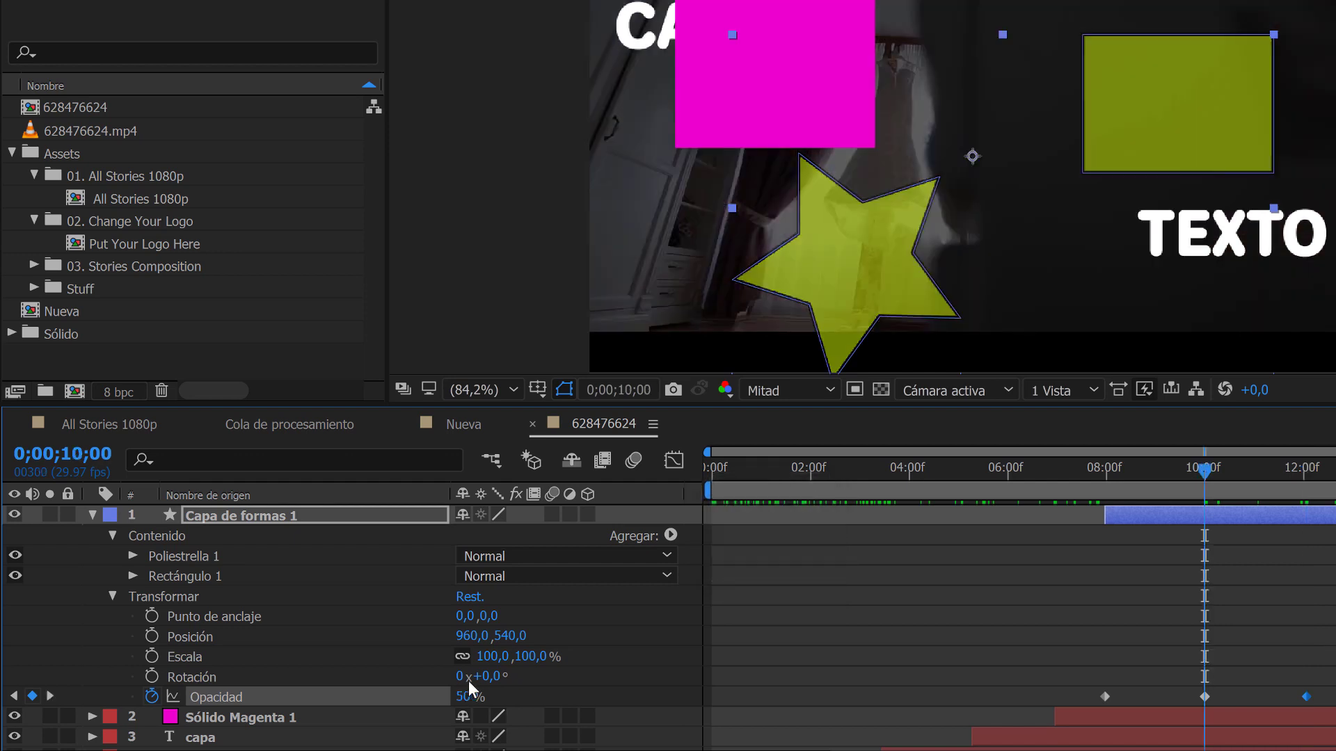
pyautogui.press('k')
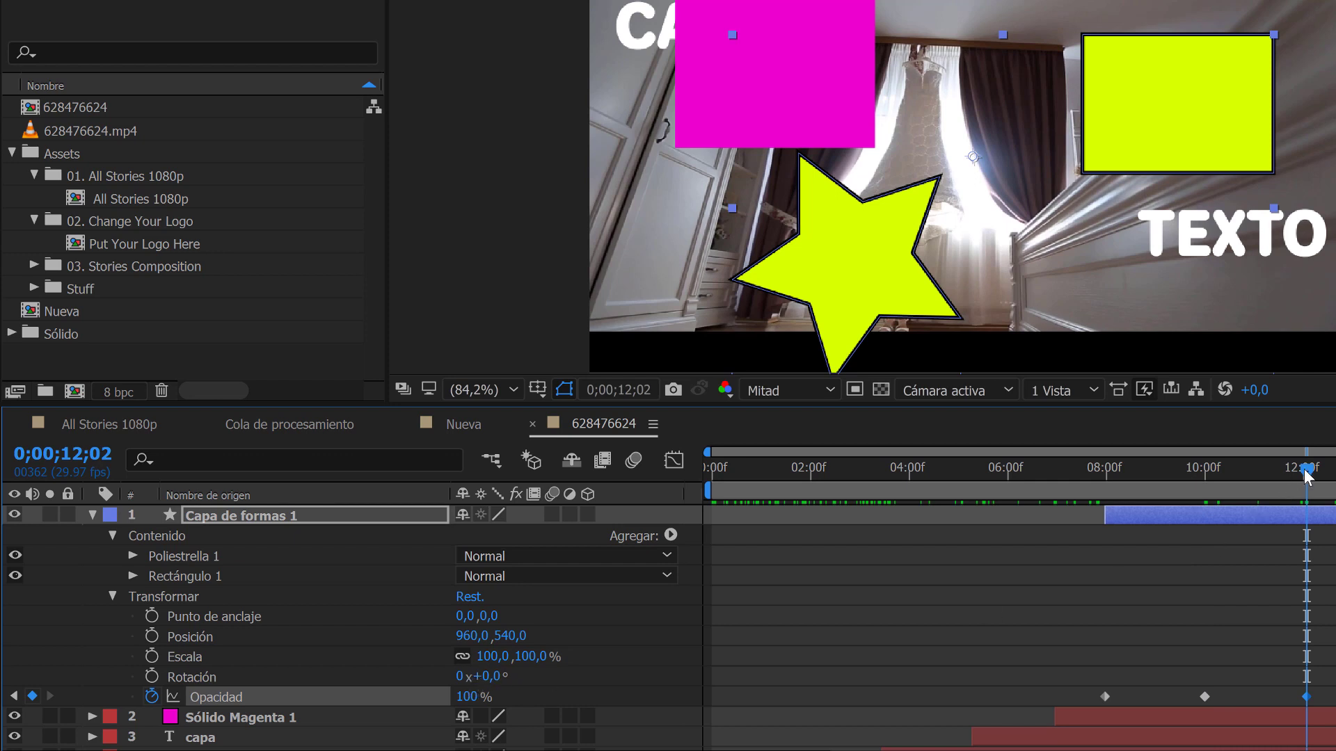
pyautogui.moveTo(1306, 476); pyautogui.dragTo(1315, 446)
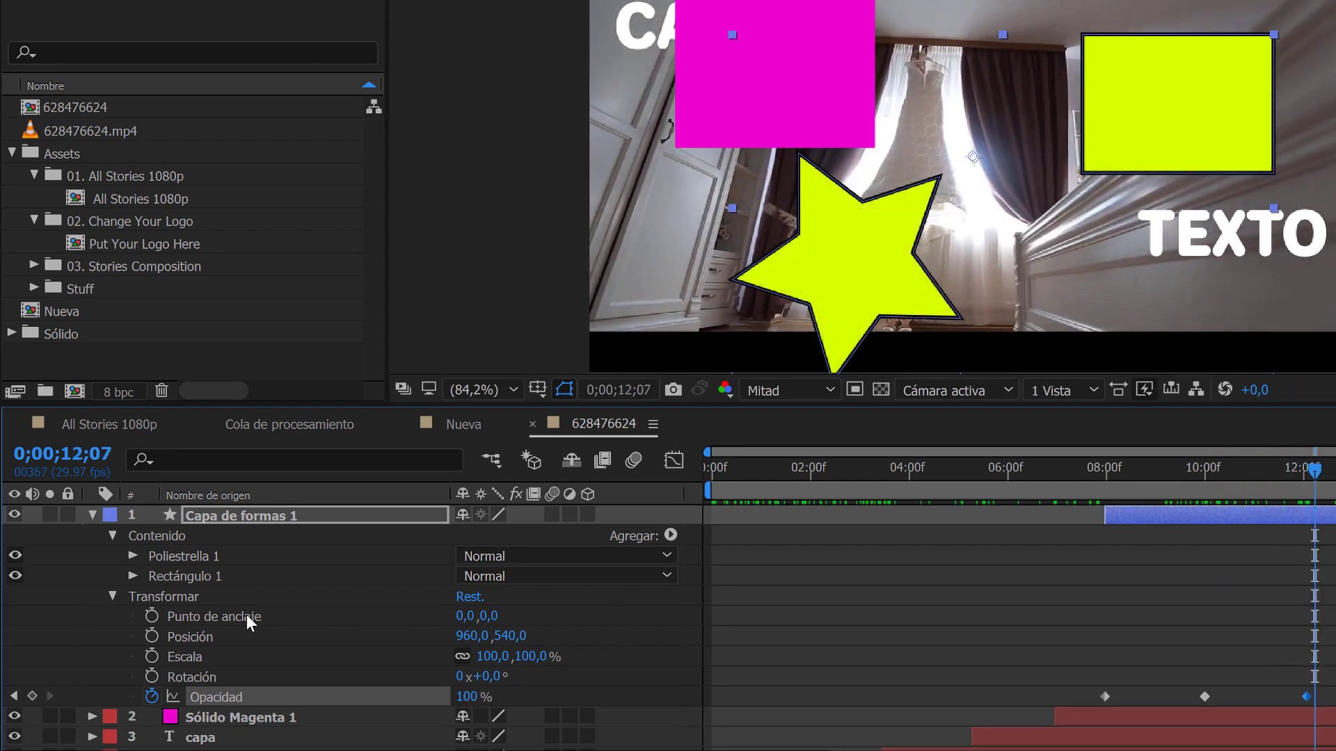
# Collapse the shape layer and expand the Transform properties of the capa text layer.
pyautogui.click(94, 515)
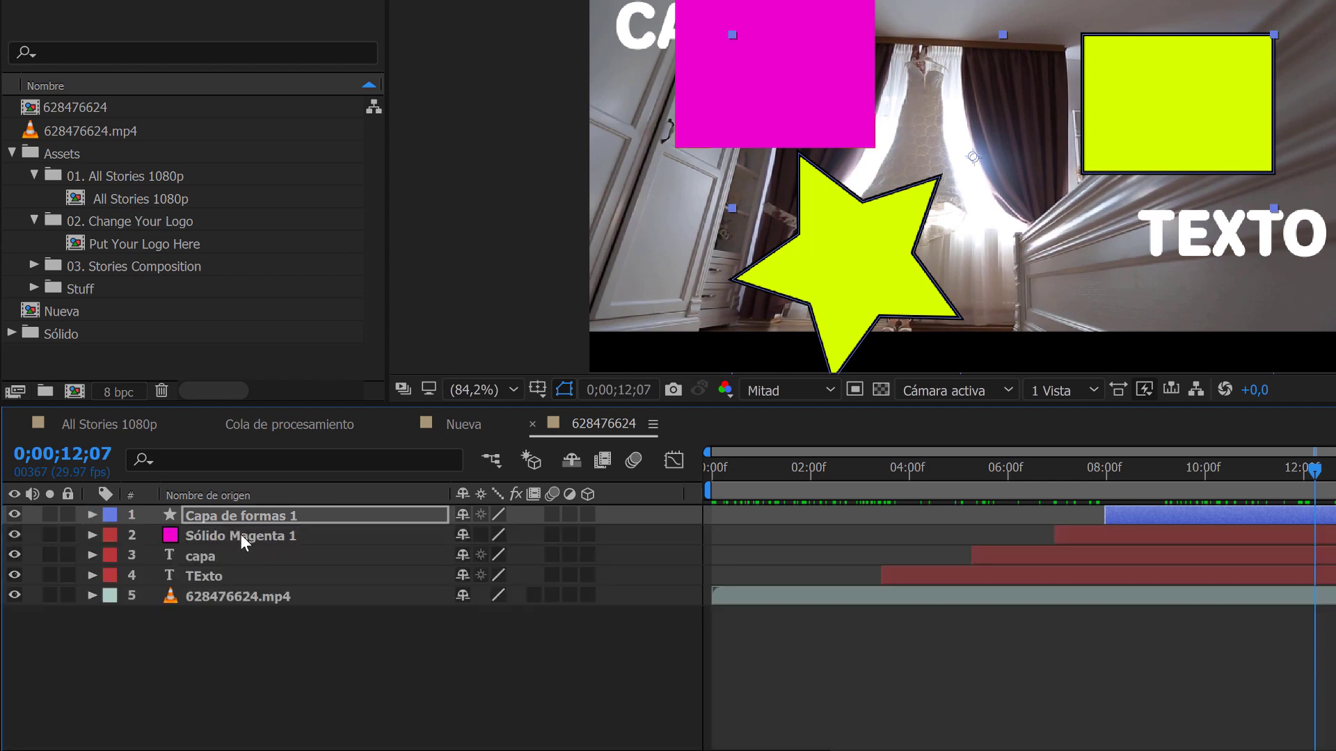
pyautogui.click(244, 534)
pyautogui.click(226, 556)
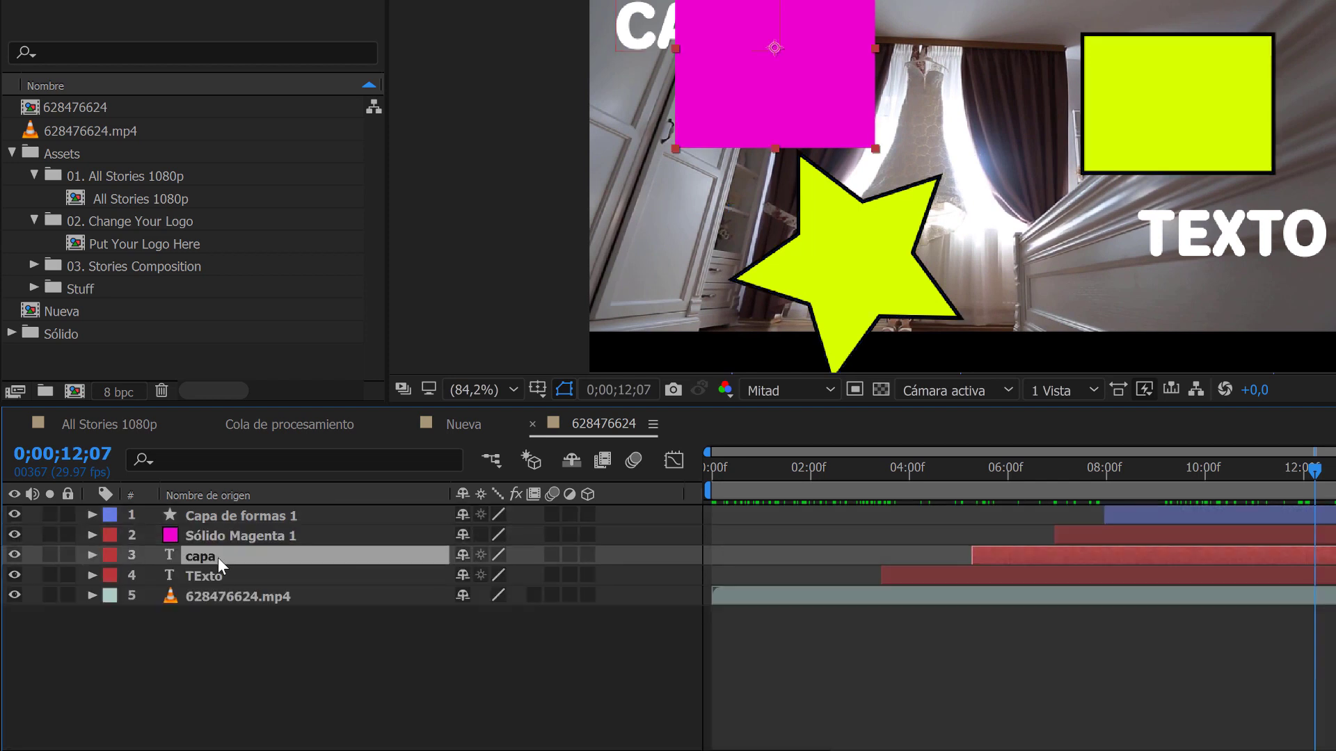
pyautogui.click(92, 556)
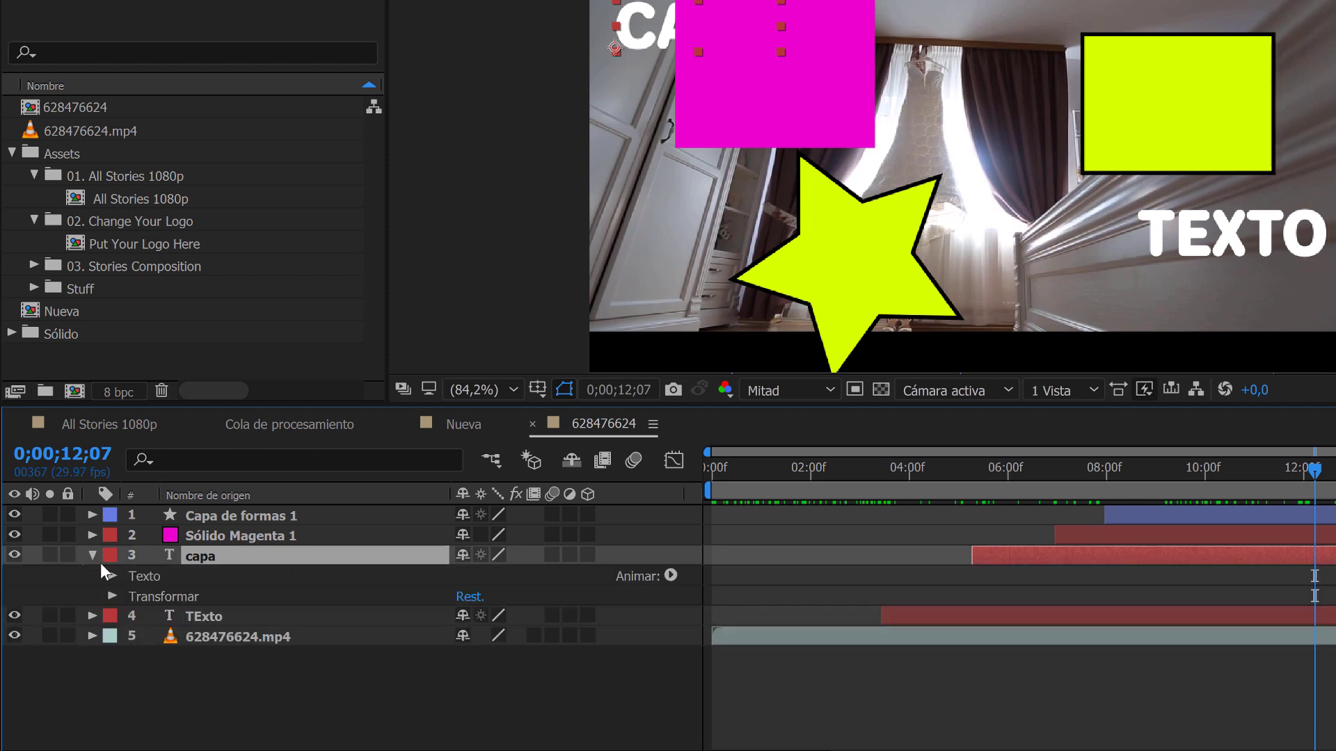
pyautogui.click(114, 595)
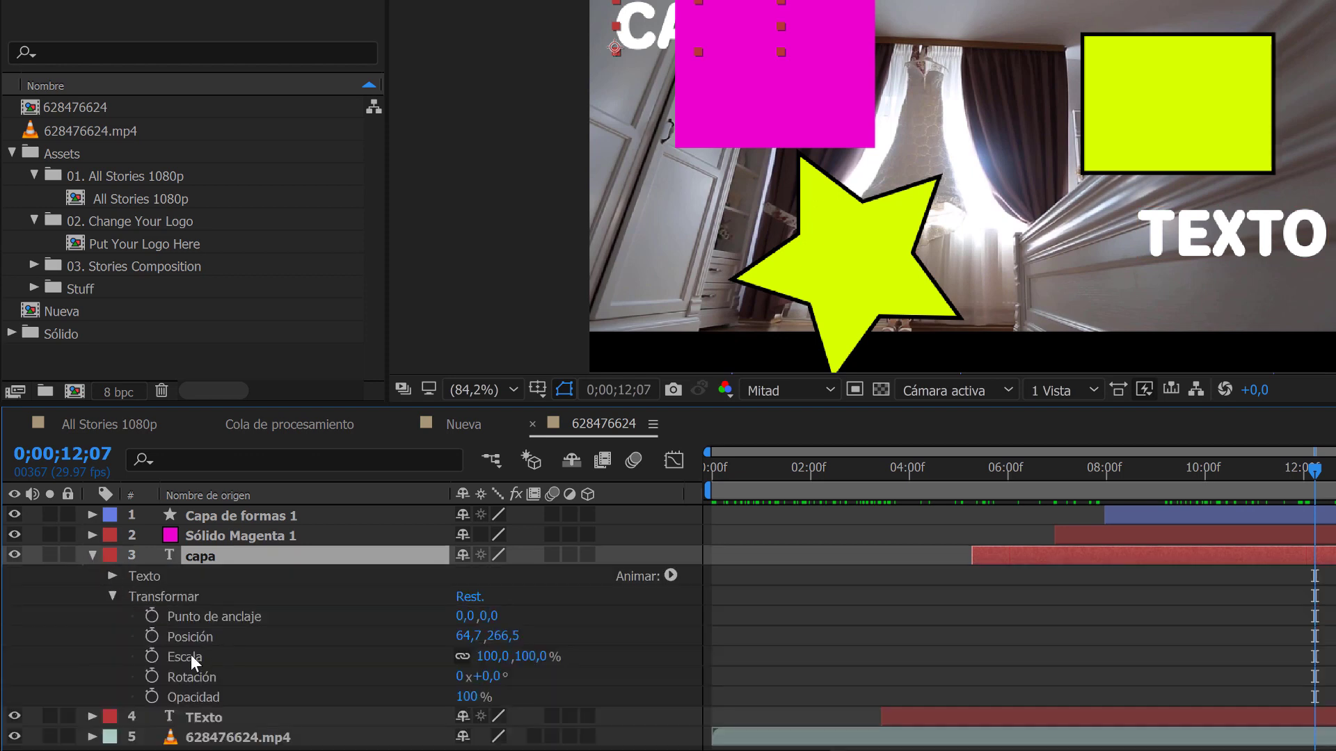
# Turn on position and scale keyframing for the capa layer at its first frame, 0;00;05;08.
pyautogui.click(982, 470)
pyautogui.moveTo(983, 470); pyautogui.dragTo(971, 470)
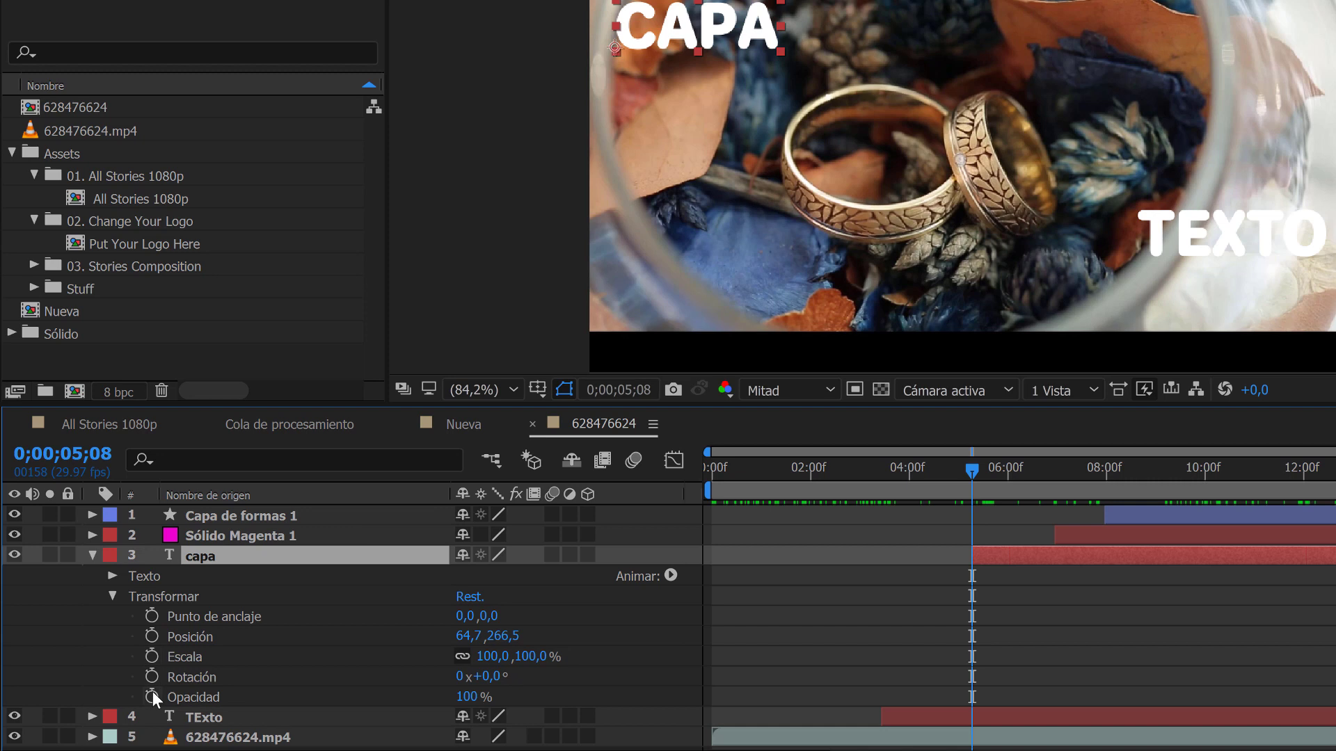
pyautogui.click(151, 635)
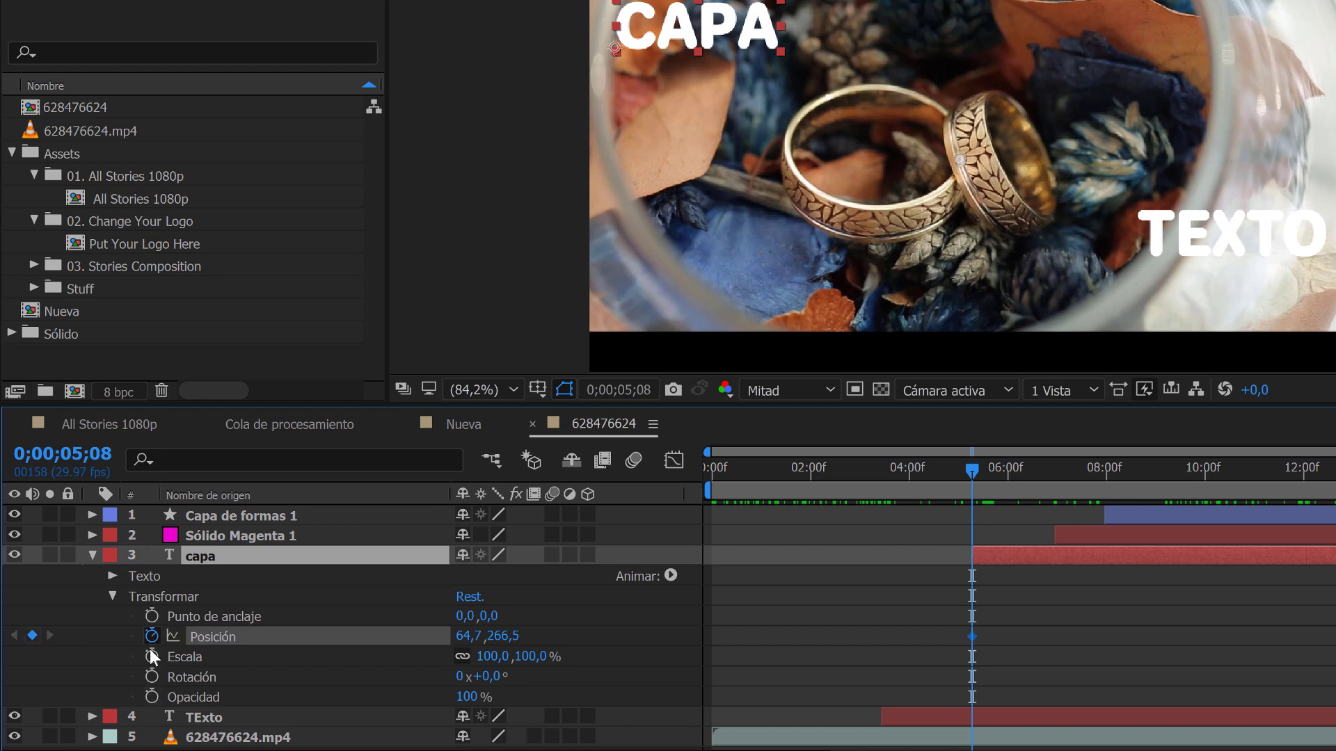
pyautogui.click(150, 657)
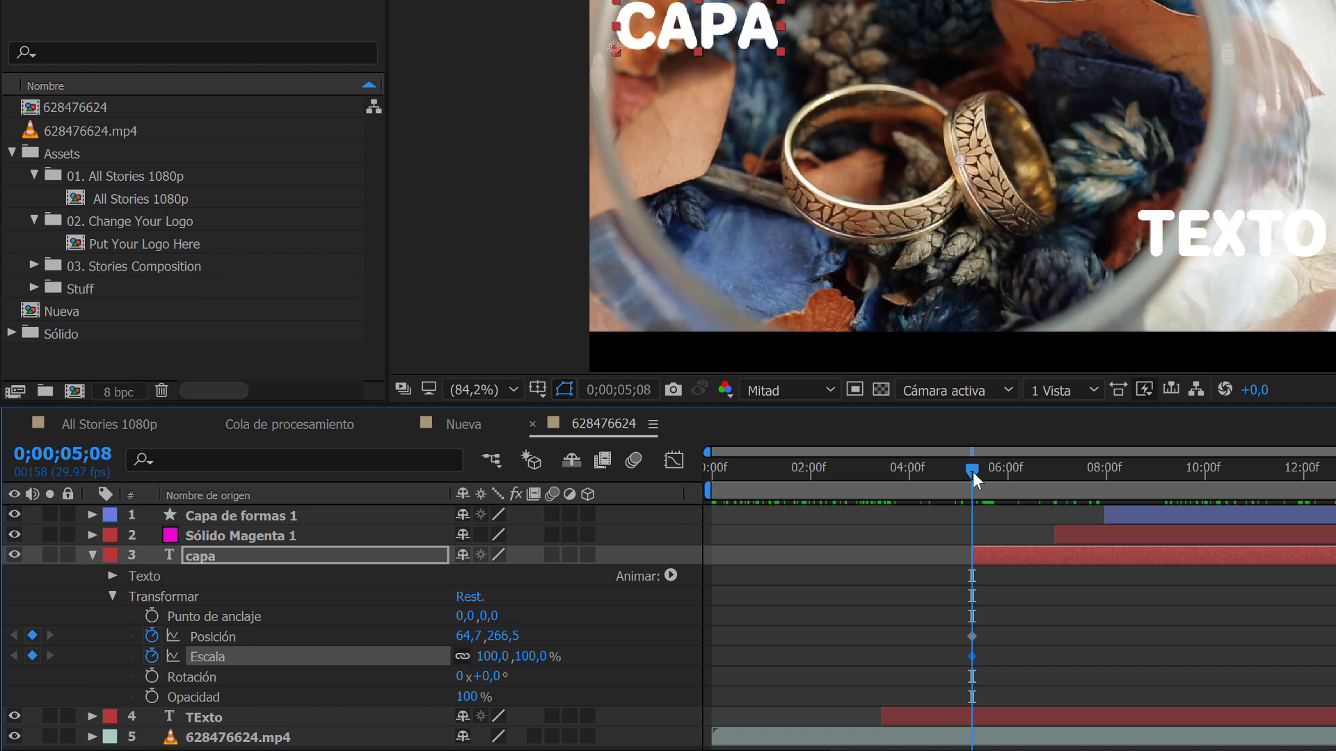
# At 0;00;11;07, move the CAPA text just below TEXTO, to about 1397.8, 1000.7, and scale it to 125%.
pyautogui.moveTo(973, 472); pyautogui.dragTo(1267, 474)
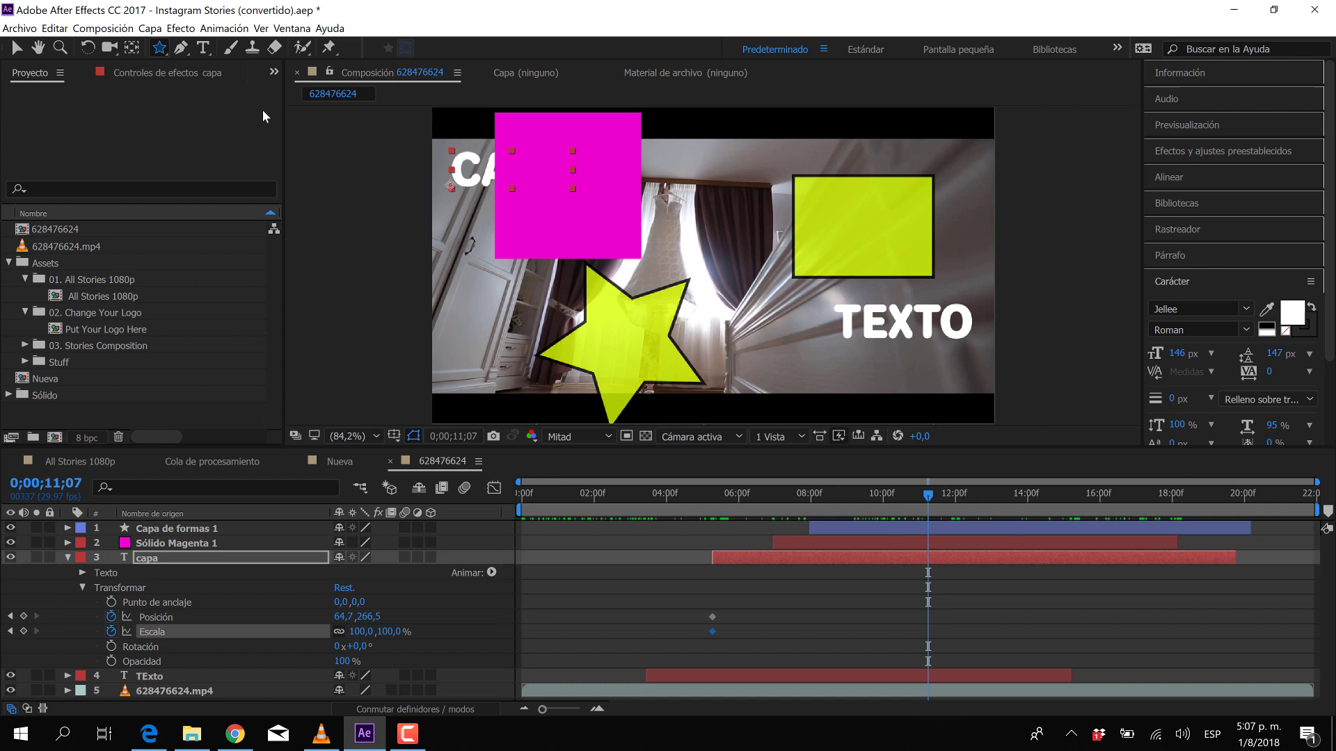
pyautogui.click(18, 50)
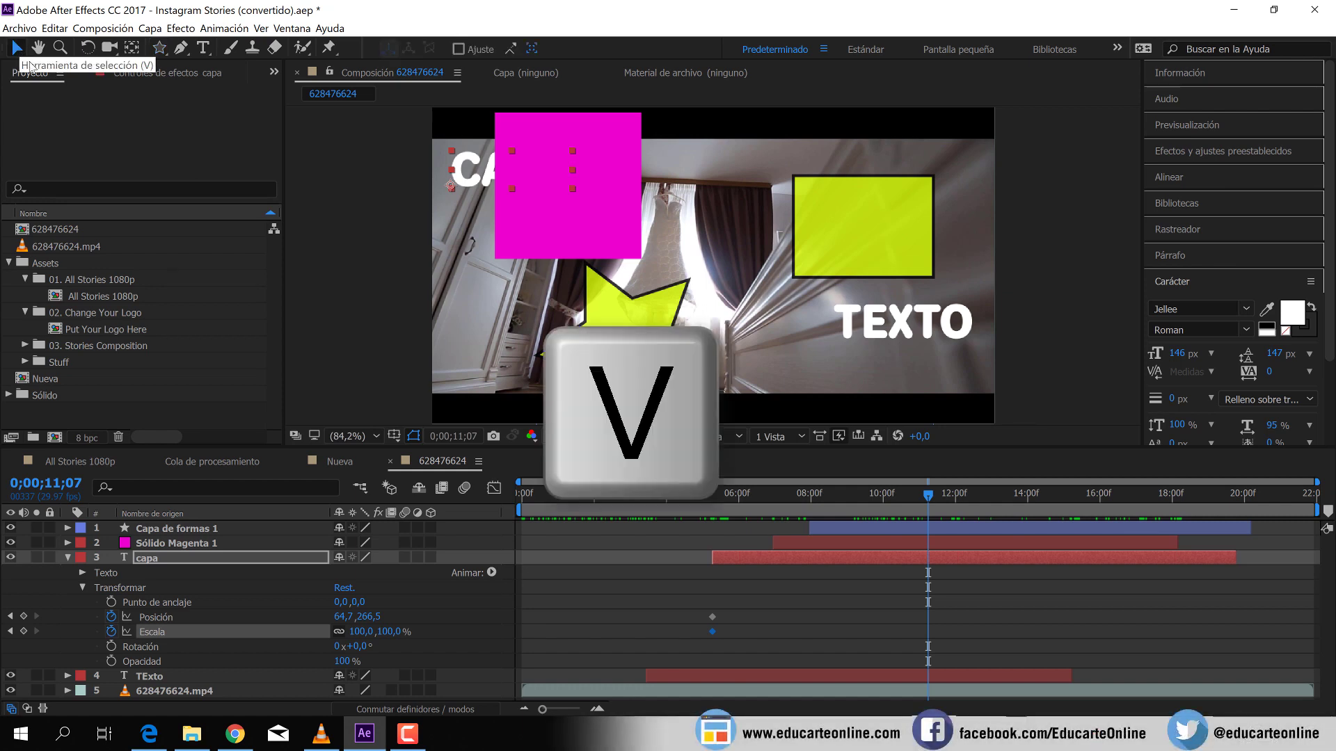
pyautogui.moveTo(481, 208); pyautogui.dragTo(864, 398)
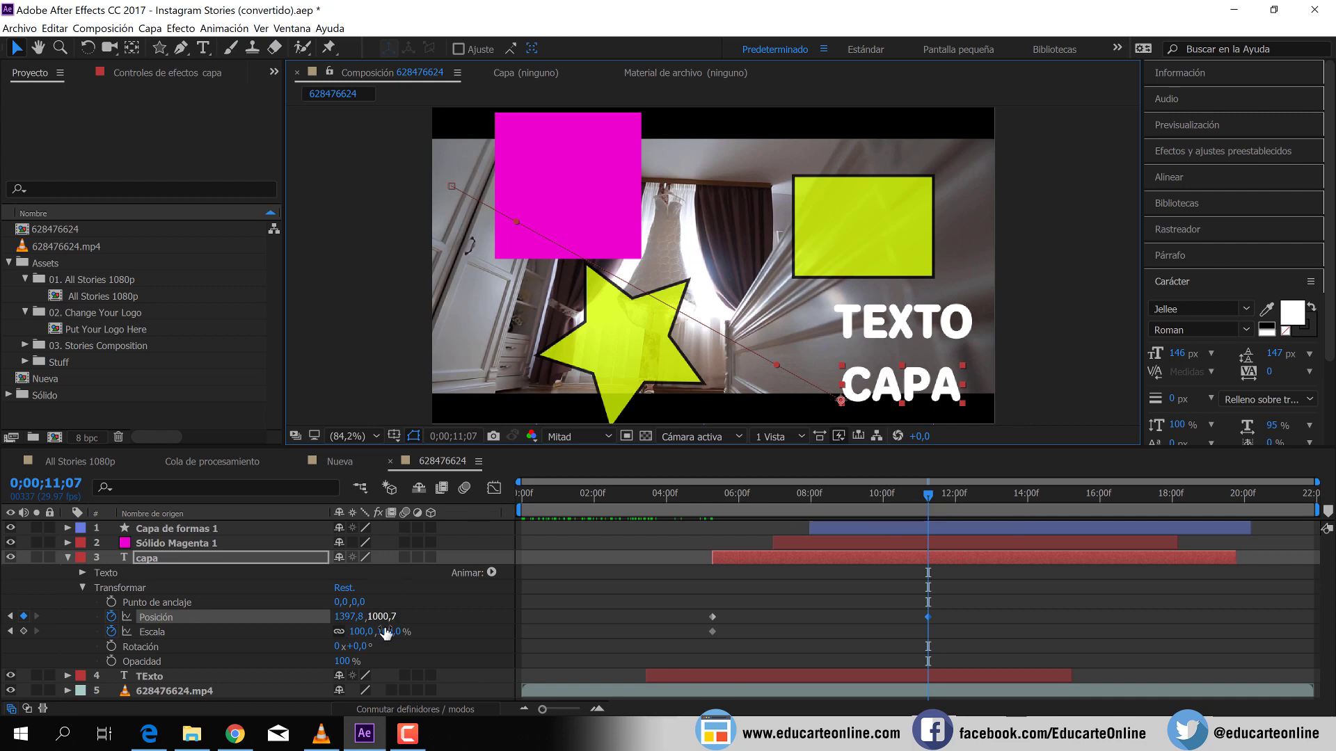
pyautogui.moveTo(385, 639); pyautogui.dragTo(409, 638)
# Scrub around the capa layer's last keyframes to preview its movement and growth, ending at 0;00;11;05.
pyautogui.moveTo(929, 501); pyautogui.dragTo(928, 528)
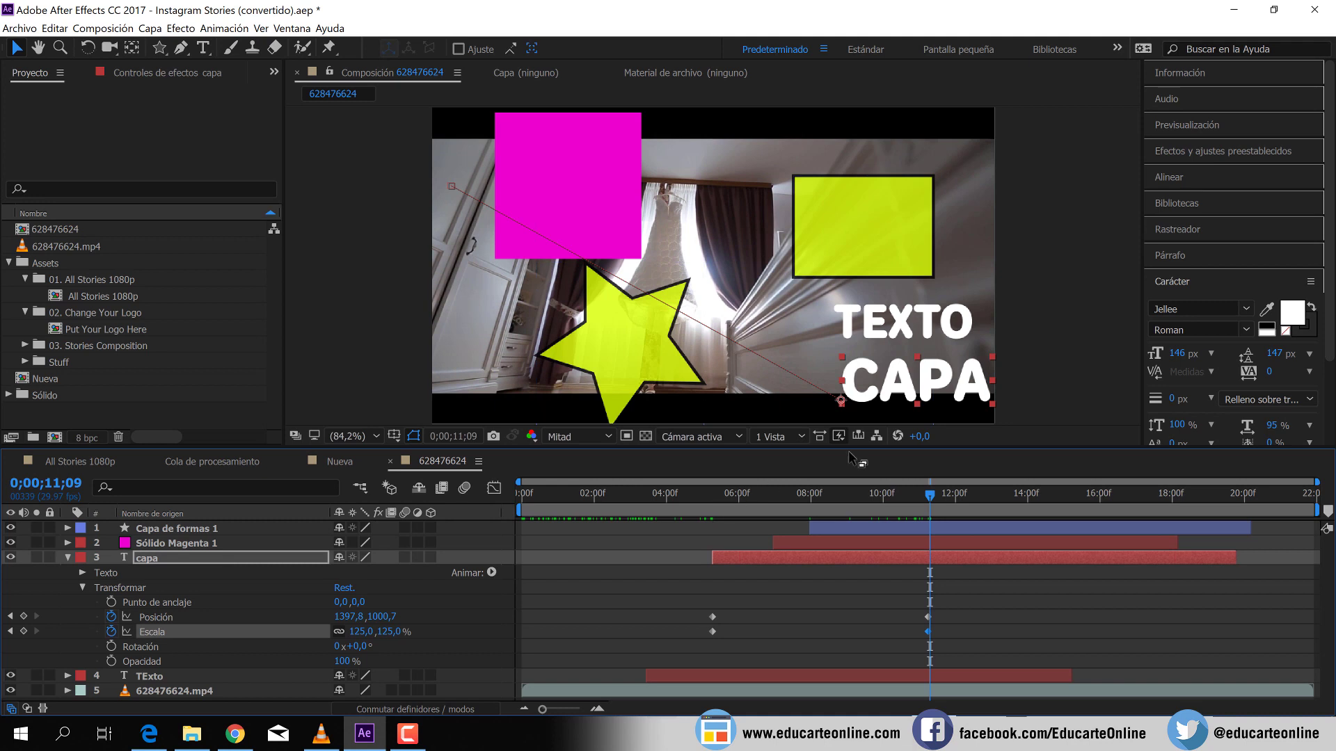
pyautogui.click(929, 494)
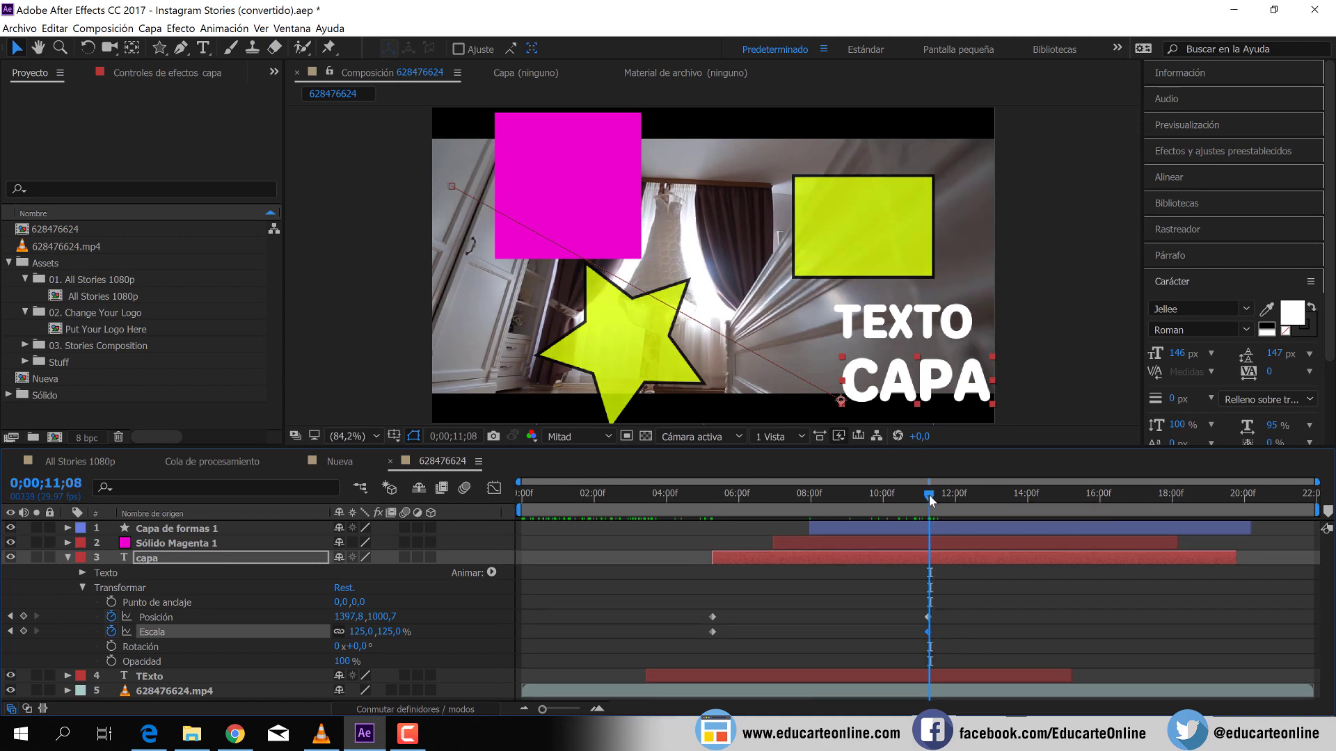
pyautogui.moveTo(929, 495)
pyautogui.mouseDown()
pyautogui.moveTo(888, 495)
pyautogui.moveTo(924, 498)
pyautogui.mouseUp()
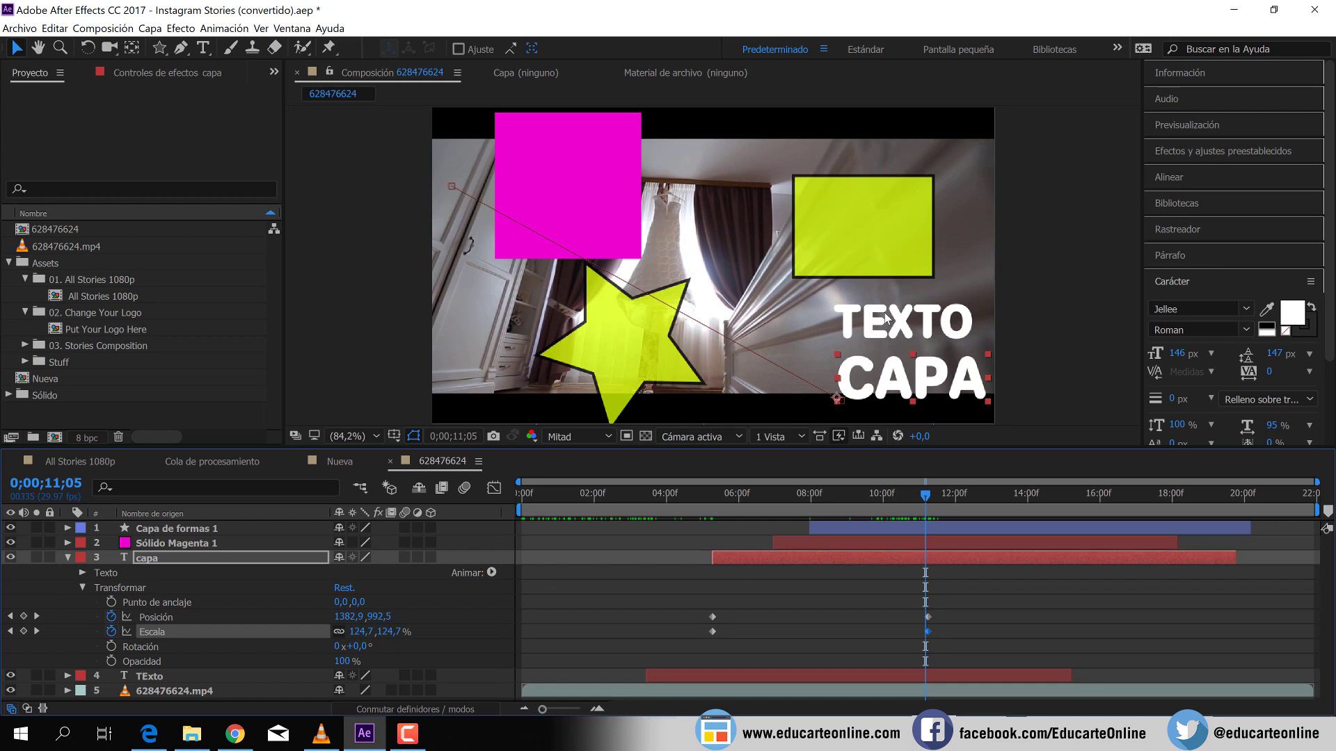
# Collapse the capa layer, go to the first frame of the TExto layer and expand its Transform properties.
pyautogui.click(67, 557)
pyautogui.click(170, 572)
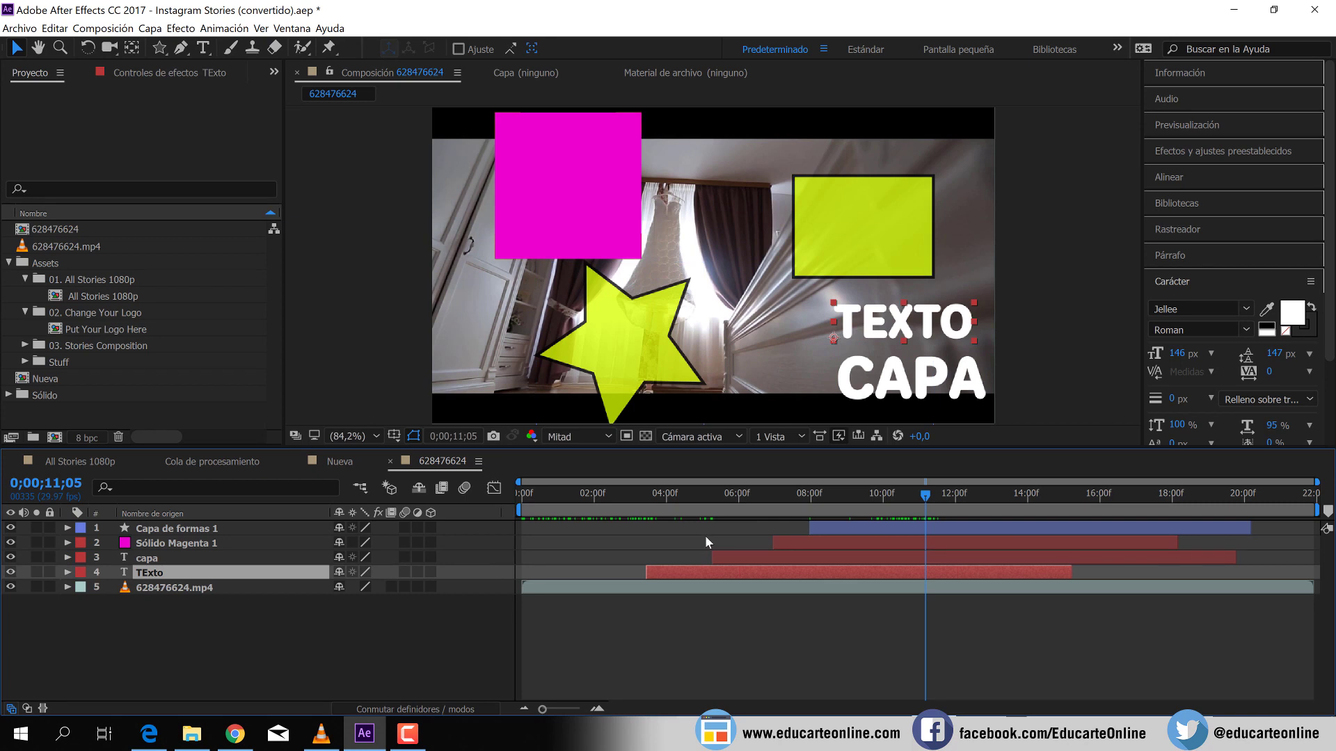
pyautogui.press('i')
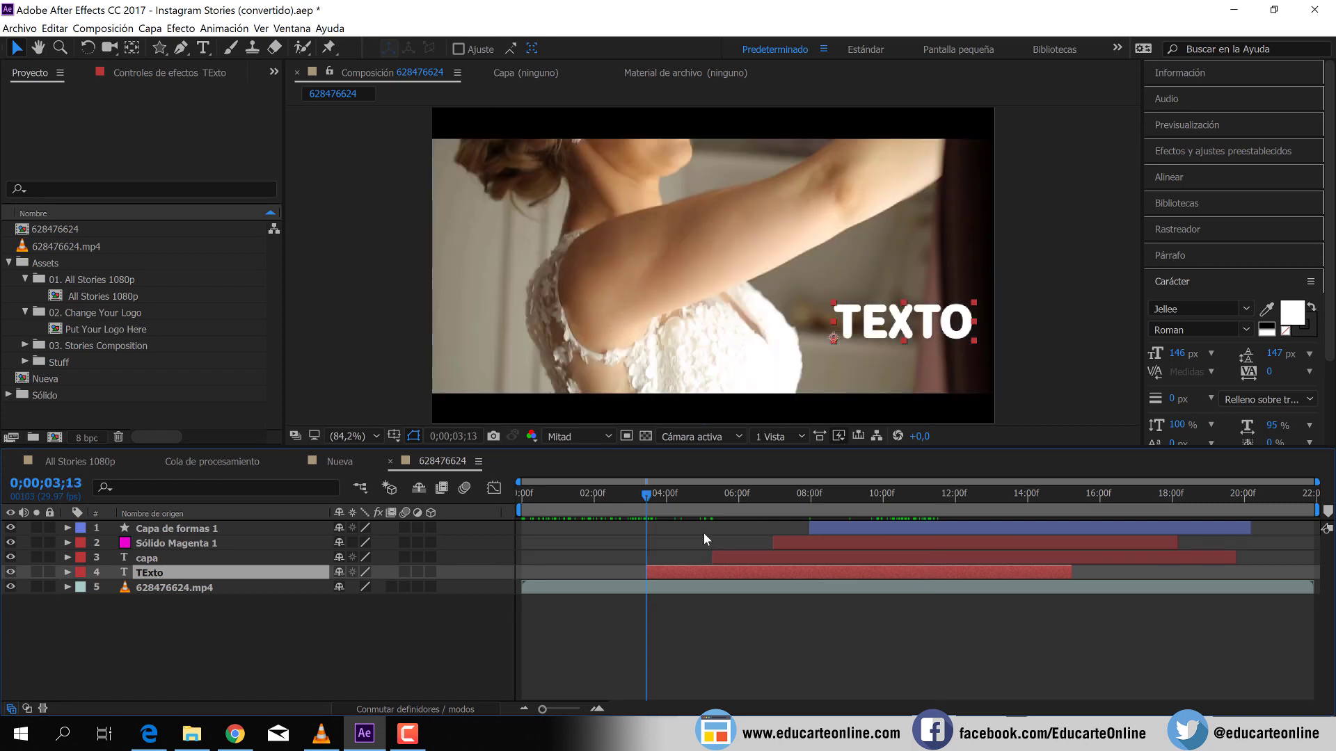
pyautogui.click(66, 572)
pyautogui.click(84, 603)
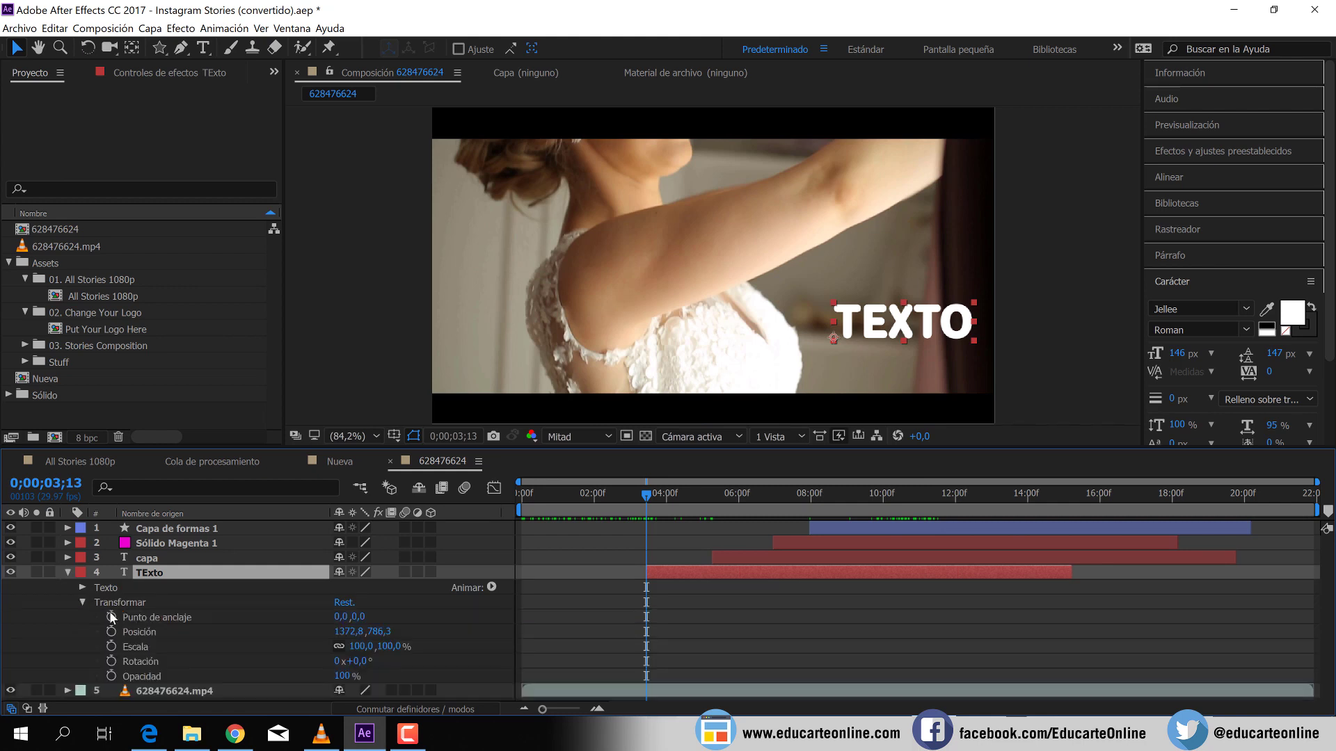
# Turn on scale keyframing for the TExto layer at its first frame and set its scale to 416% at 0;00;09;29.
pyautogui.click(113, 645)
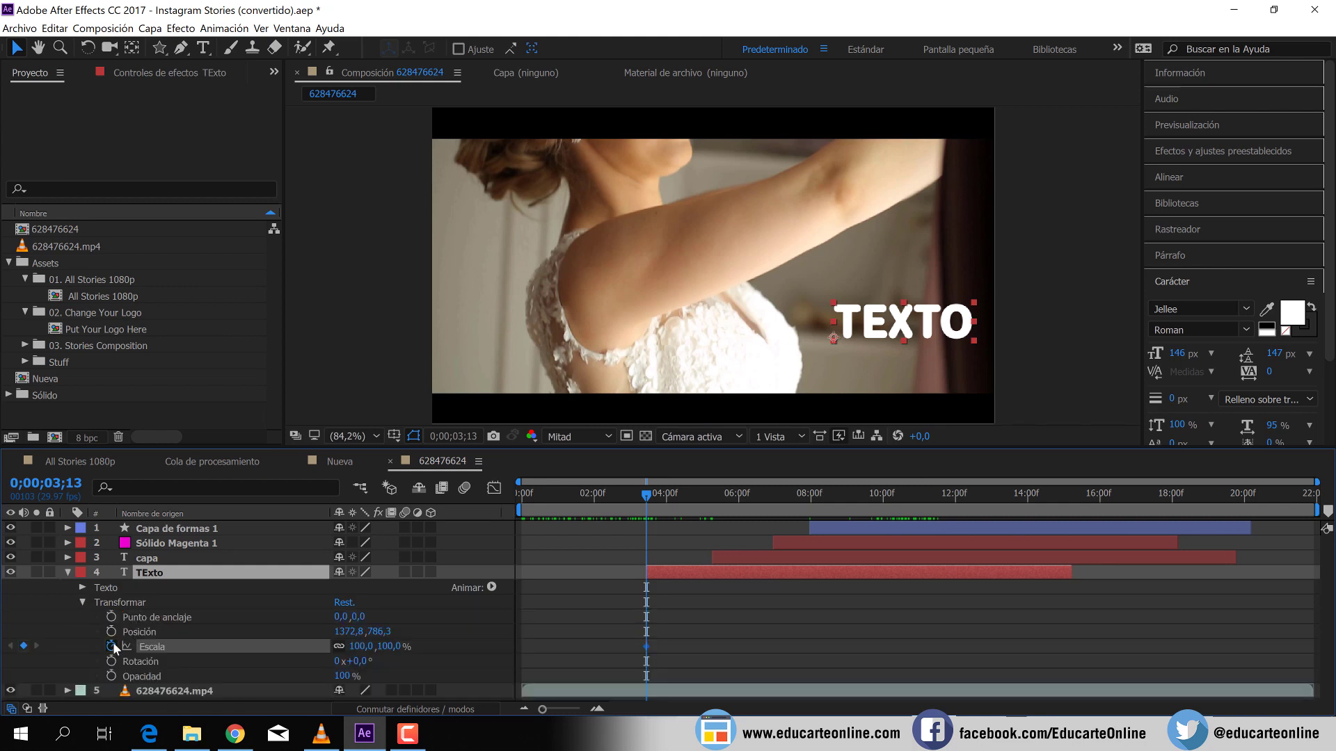
pyautogui.moveTo(659, 495); pyautogui.dragTo(883, 504)
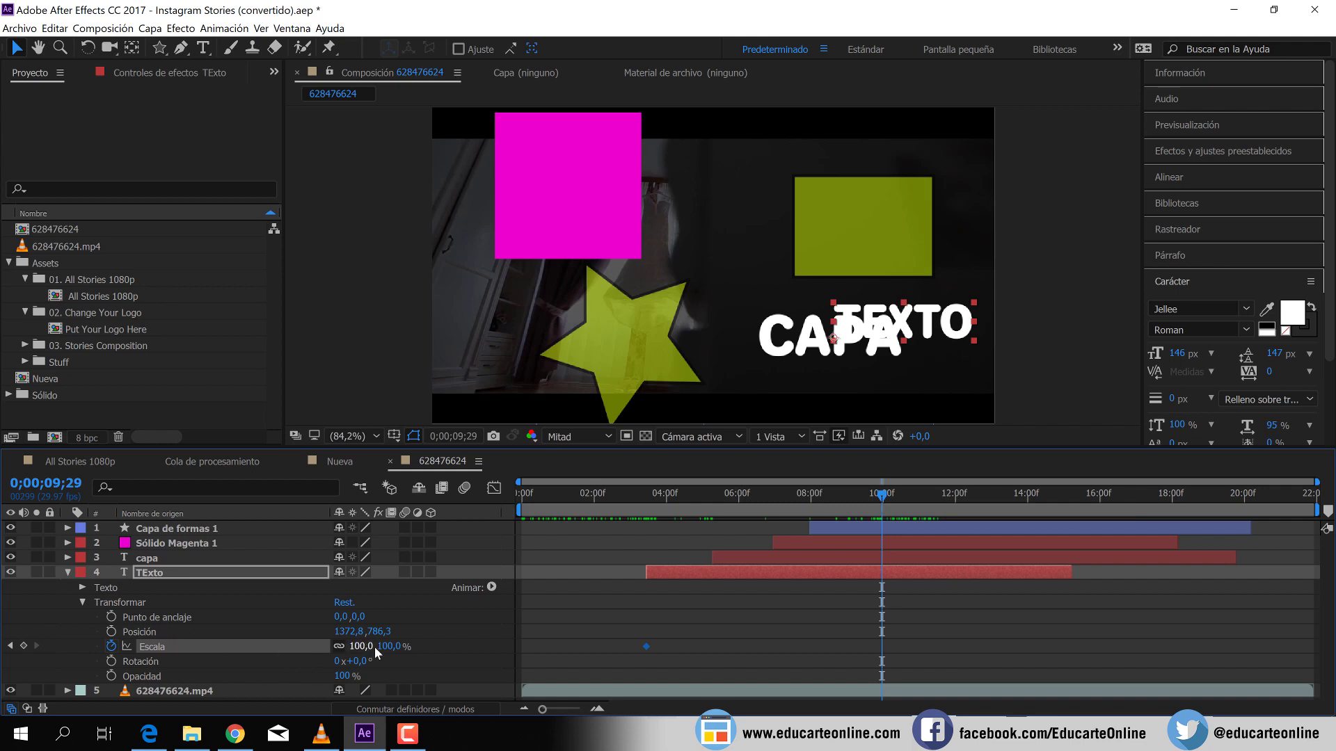
pyautogui.moveTo(374, 649); pyautogui.dragTo(630, 621)
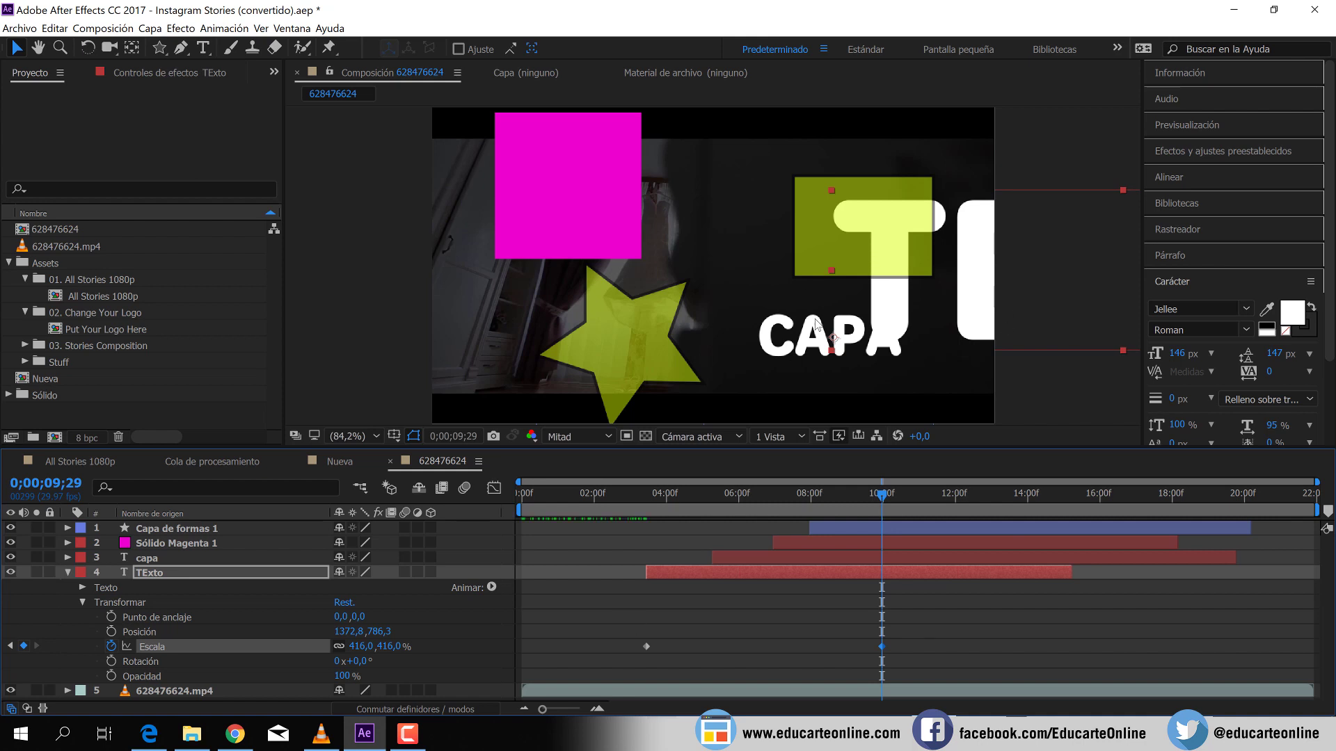
# Move the TExto text to about -30.3, 797.0, then solo its layer and scrub through its growth to 0;00;10;21.
pyautogui.moveTo(951, 309); pyautogui.dragTo(564, 310)
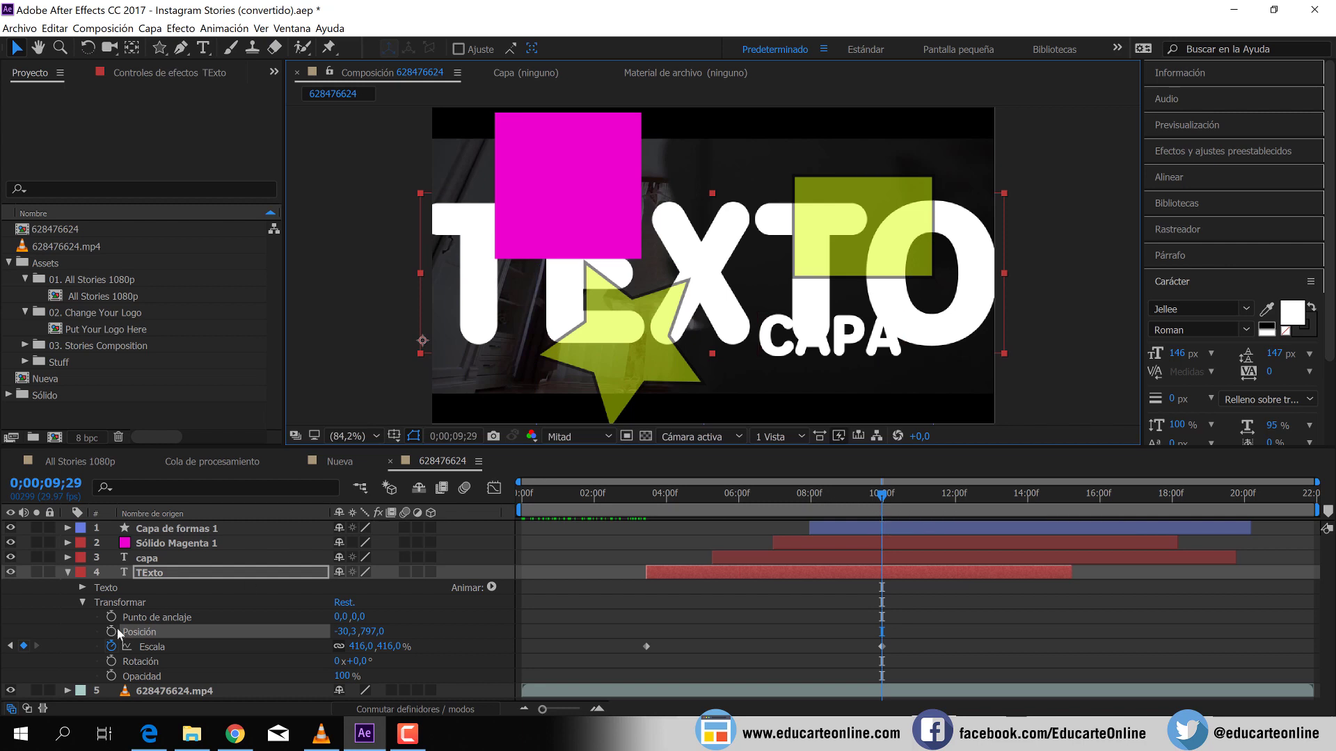
pyautogui.moveTo(874, 497)
pyautogui.mouseDown()
pyautogui.moveTo(608, 509)
pyautogui.moveTo(675, 518)
pyautogui.moveTo(878, 500)
pyautogui.mouseUp()
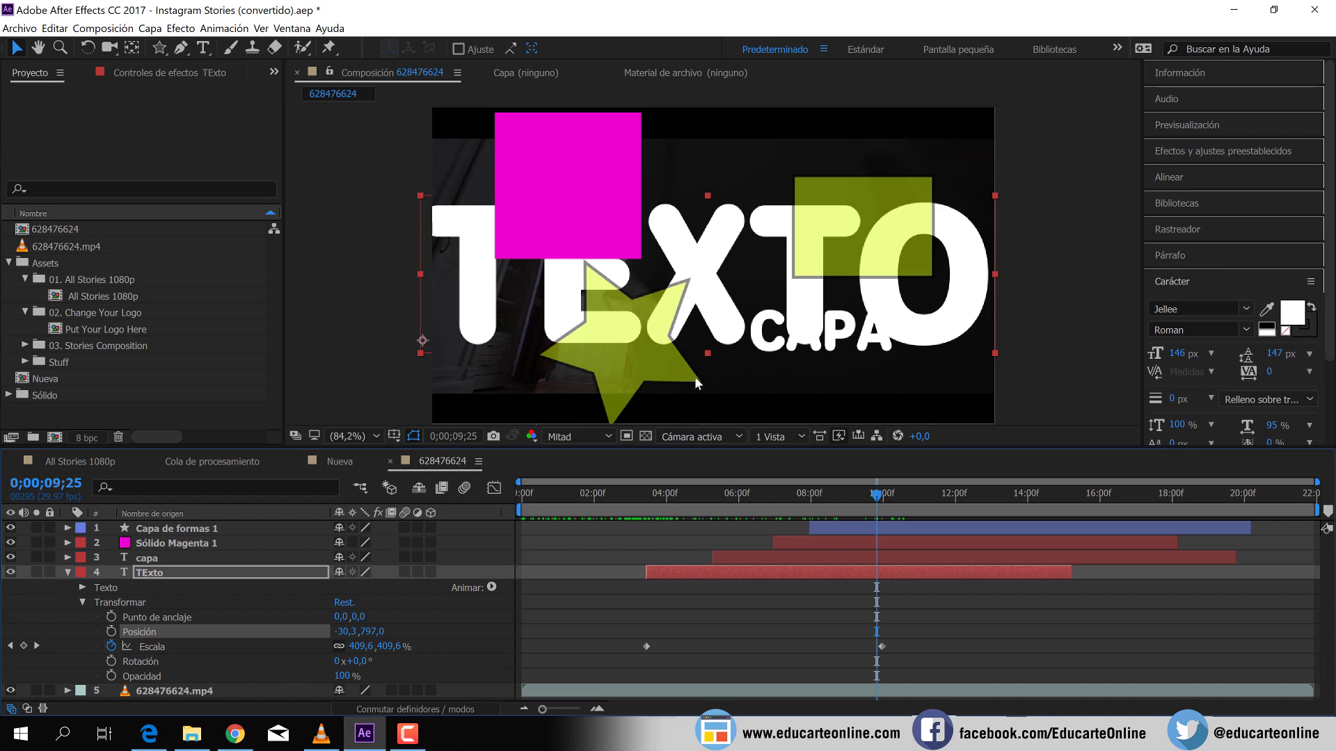
pyautogui.click(36, 572)
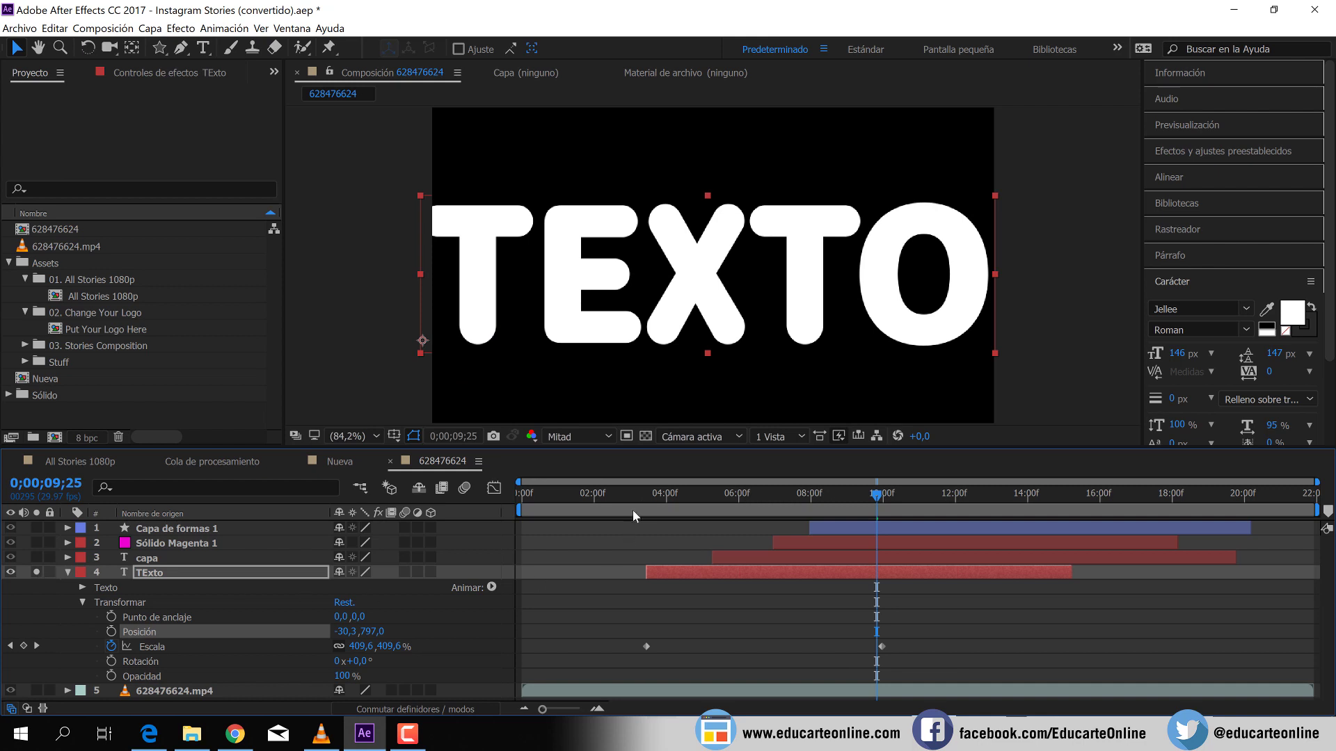
pyautogui.moveTo(640, 498); pyautogui.dragTo(909, 506)
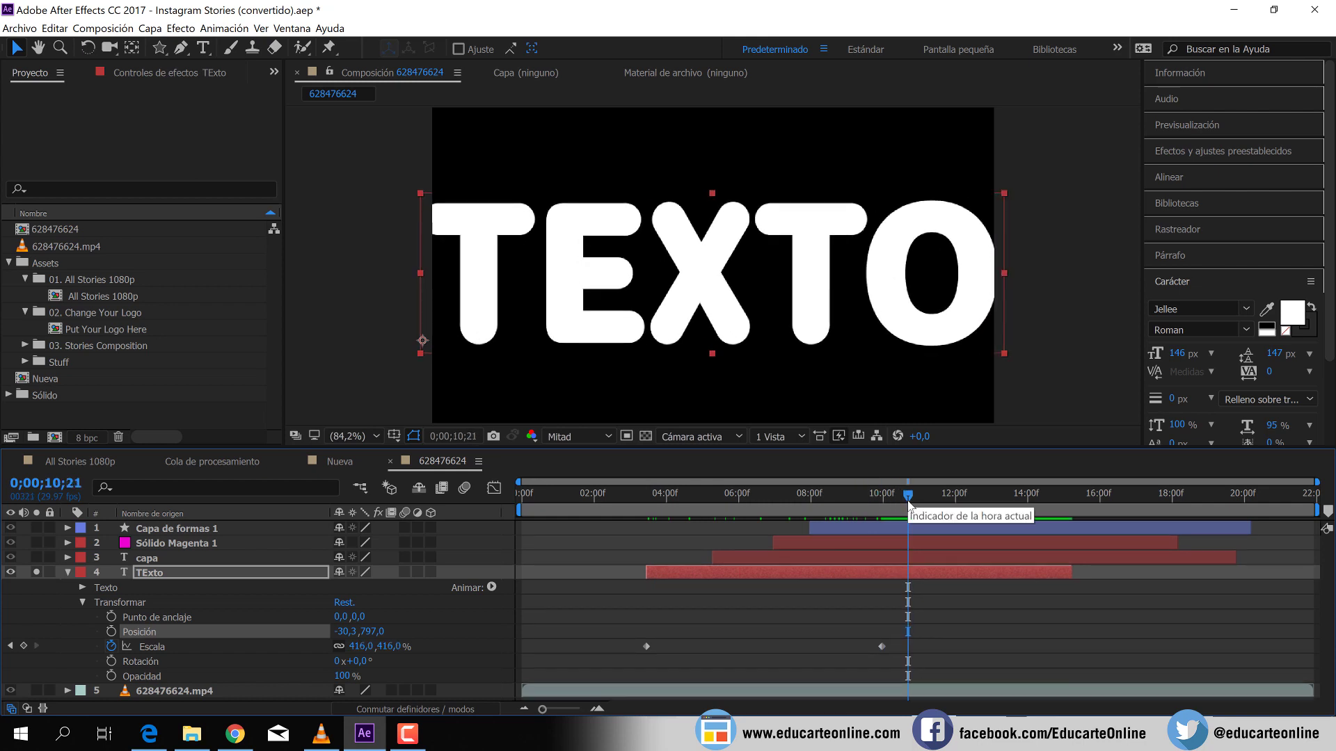
# At the TExto layer's last scale keyframe, 0;00;09;29, set the scale to 392% and move the text to about 36.2, 785.1.
pyautogui.press('j')
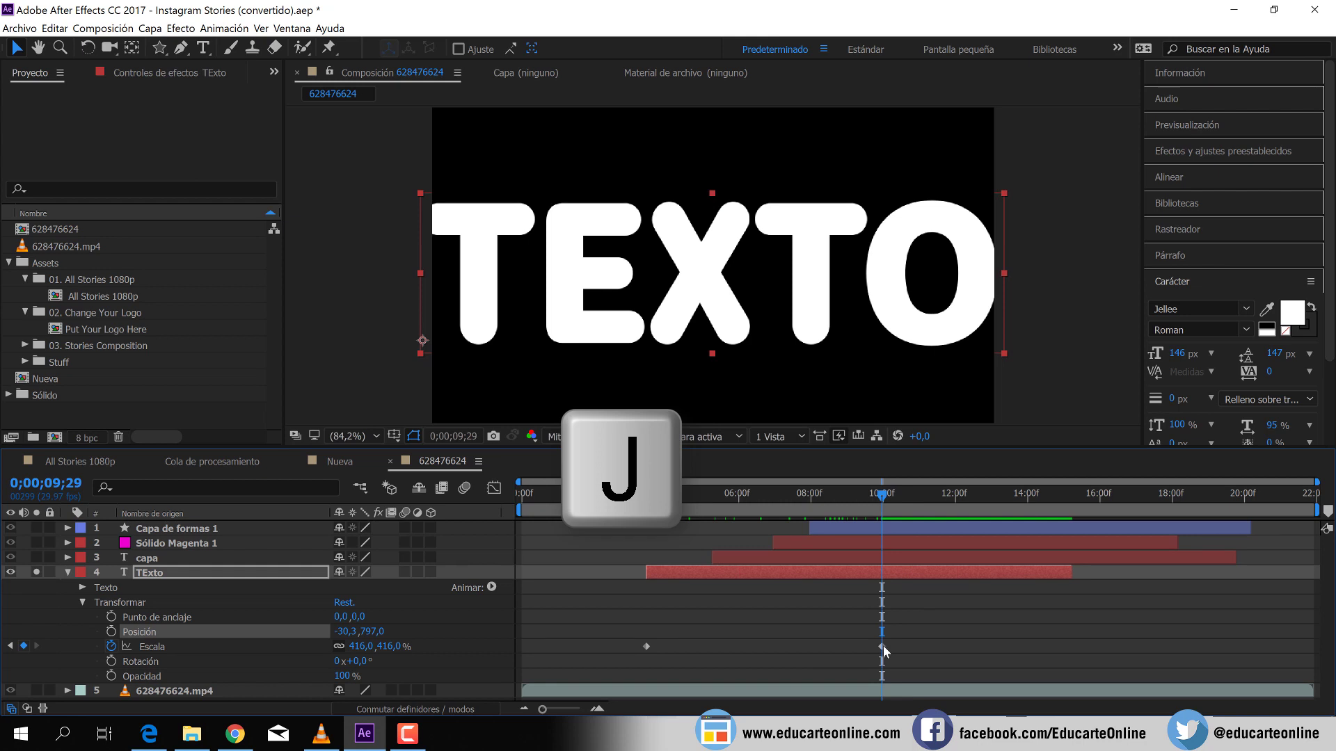
pyautogui.click(883, 647)
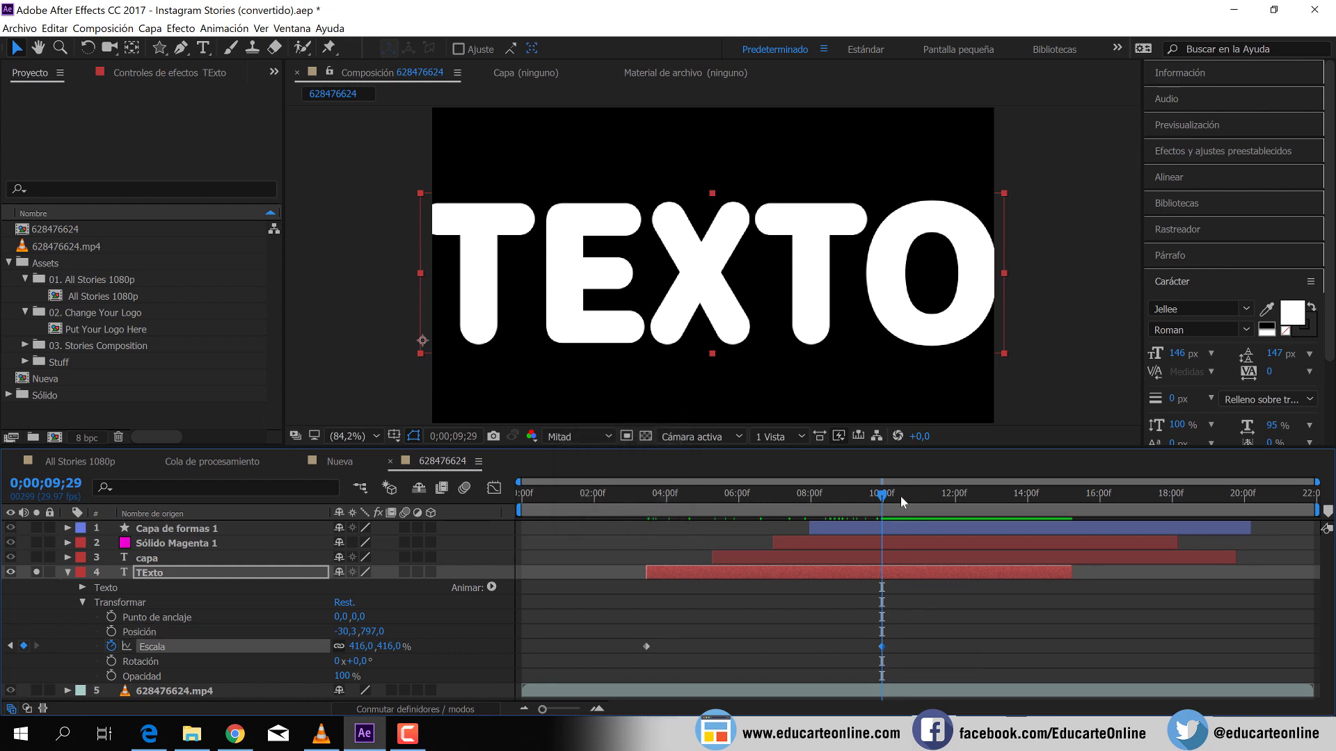
pyautogui.moveTo(391, 649); pyautogui.dragTo(369, 648)
pyautogui.moveTo(557, 320); pyautogui.dragTo(576, 317)
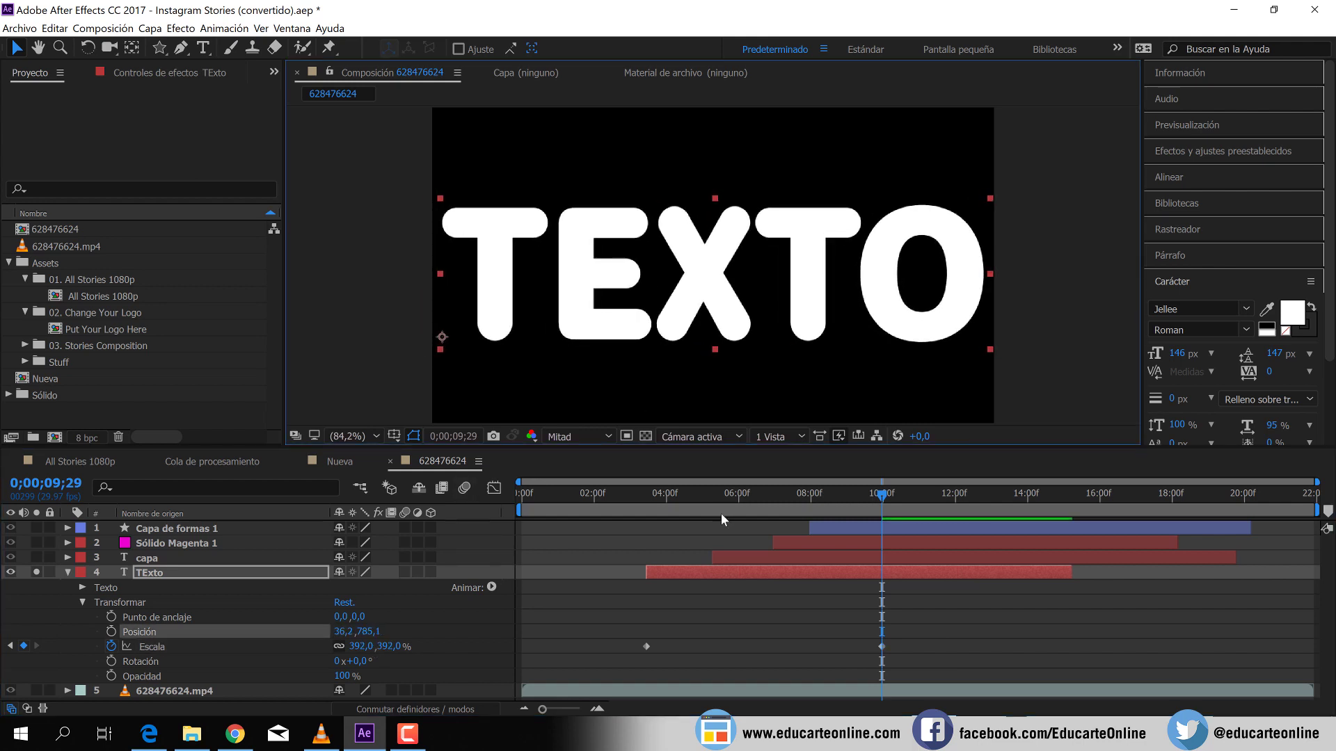
# Scrub back to 0;00;03;05, unsolo the TExto layer and preview its growth with all layers up to 0;00;10;06.
pyautogui.moveTo(880, 496); pyautogui.dragTo(636, 509)
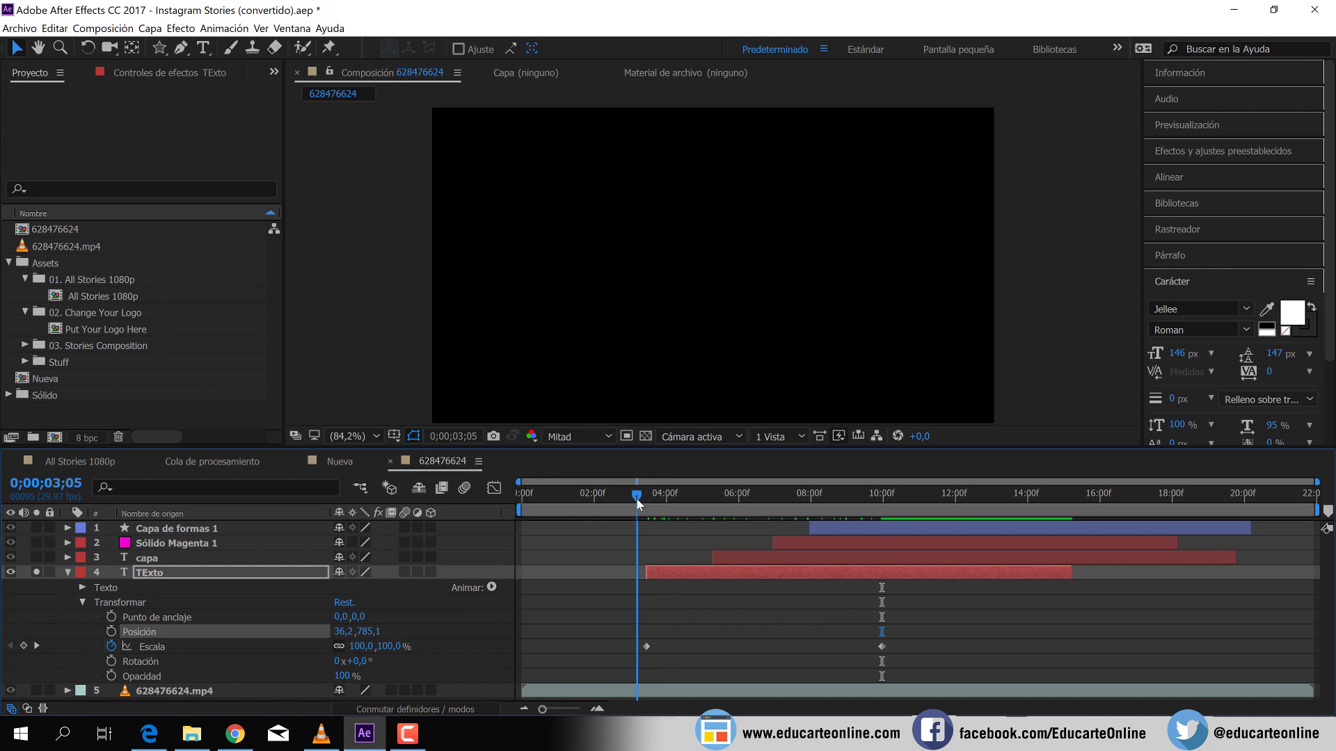
pyautogui.click(35, 572)
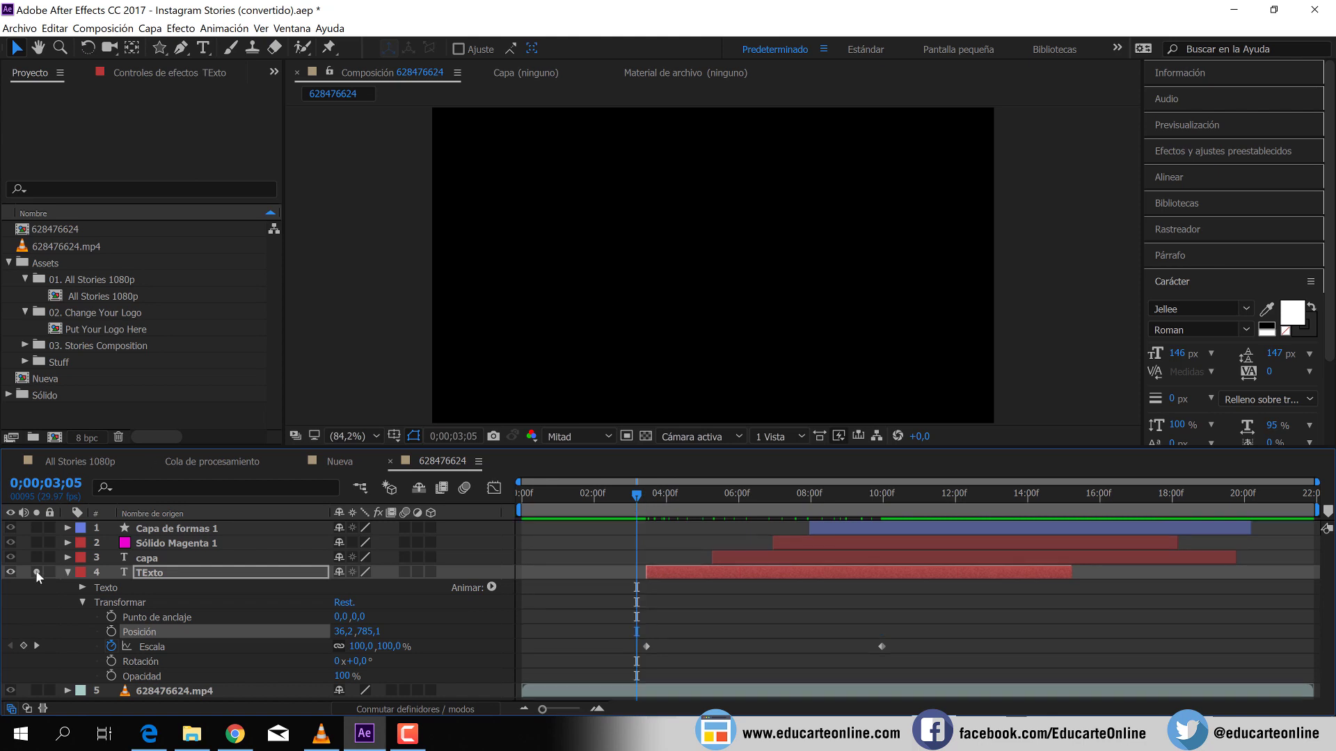
pyautogui.moveTo(637, 499); pyautogui.dragTo(881, 492)
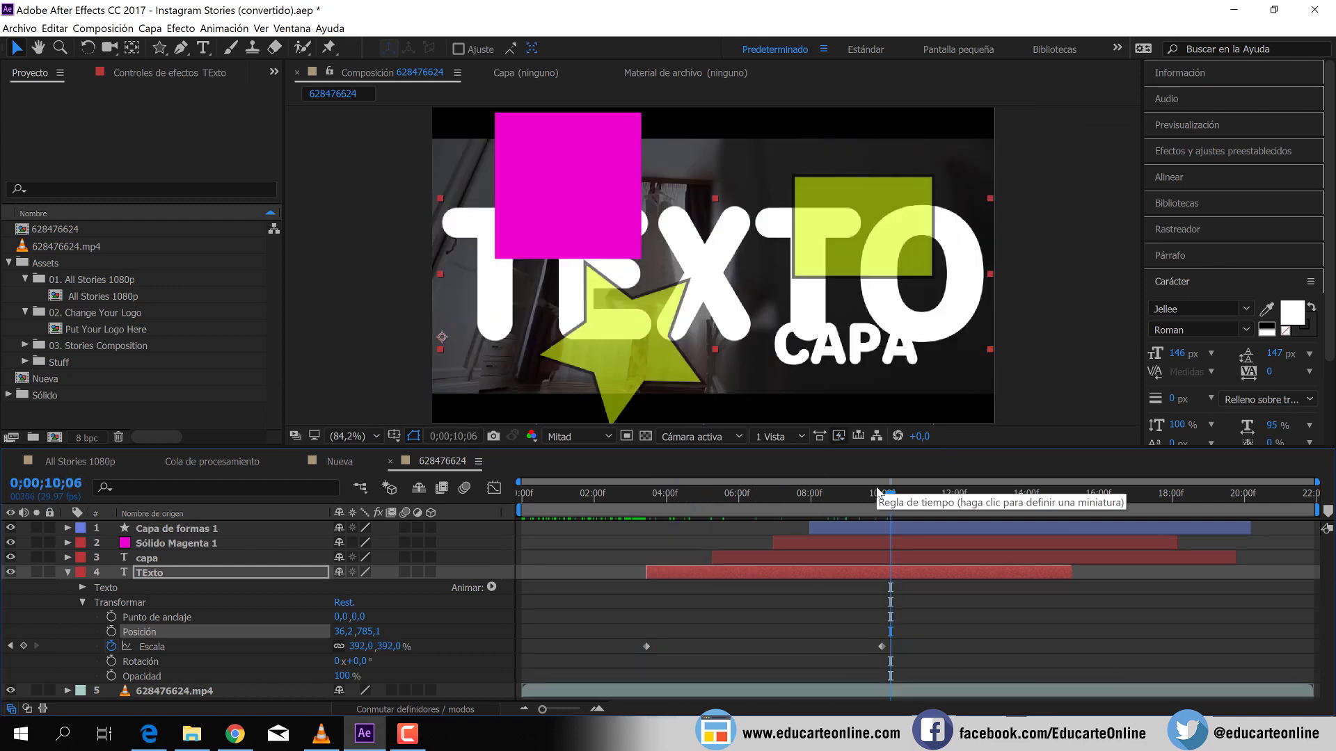